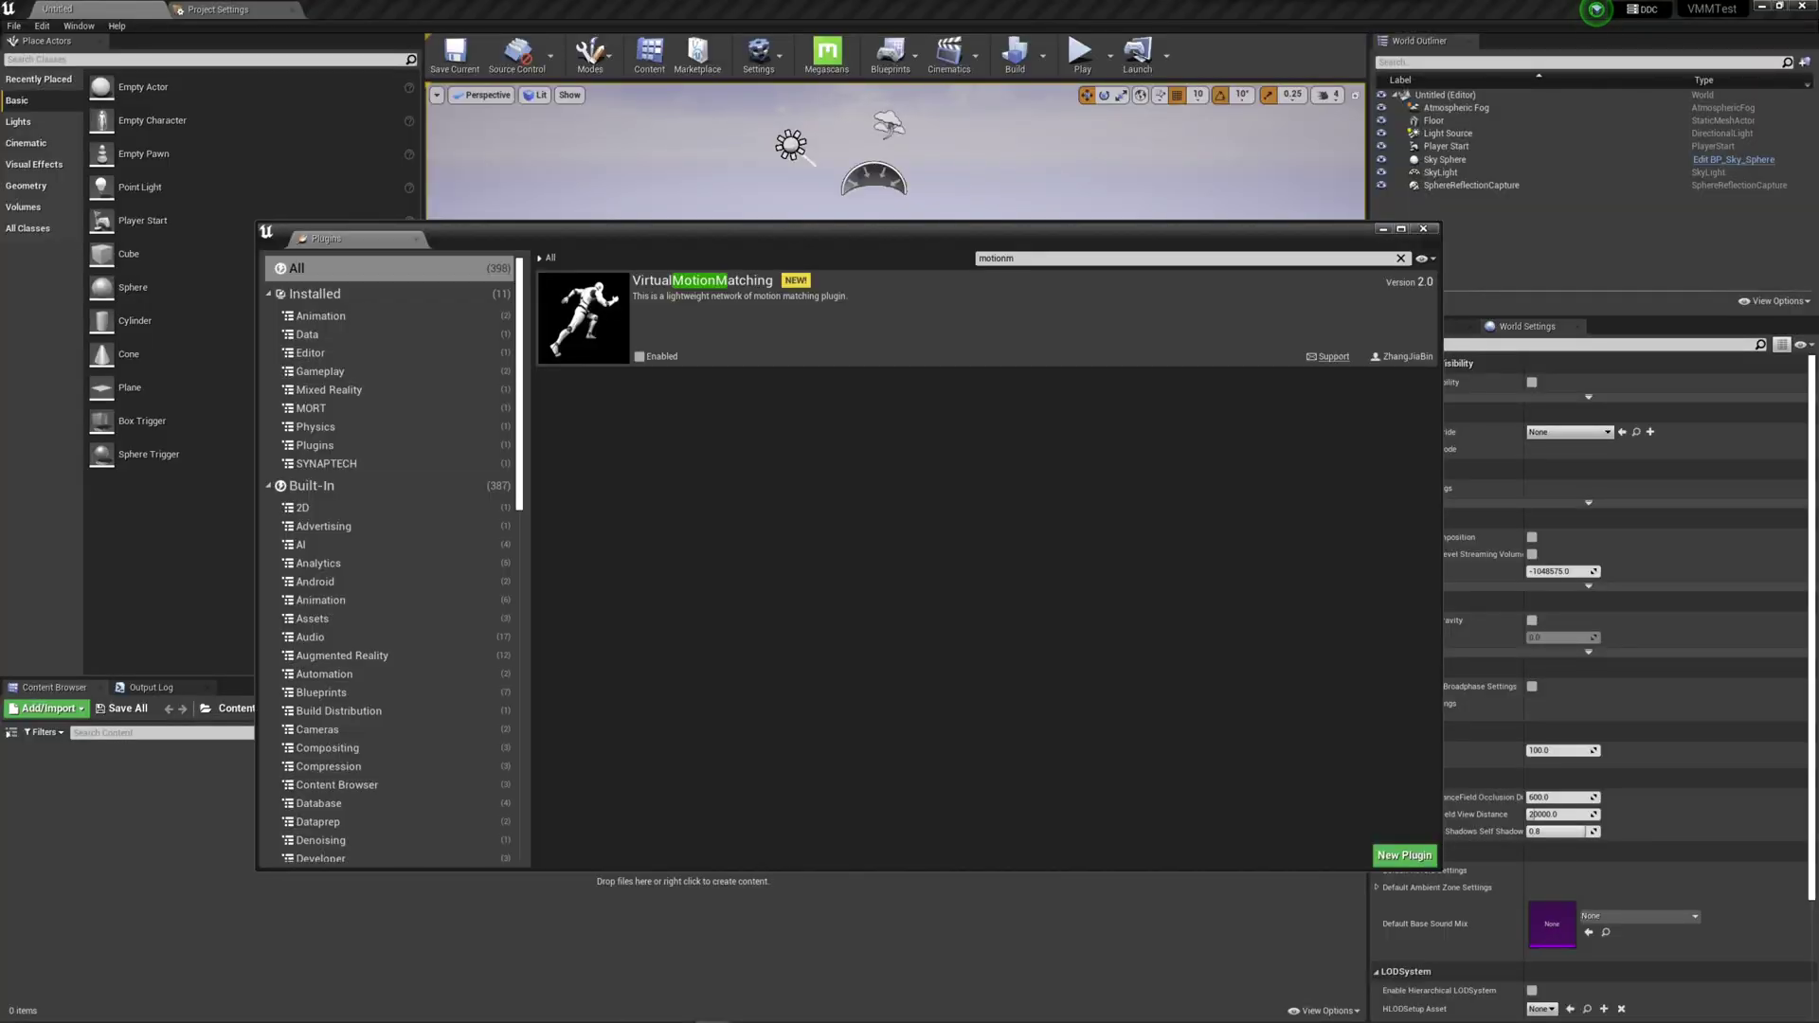
Tick Enabled on the VirtualMotionMatching plugin found by searching 'motionm'
{"action": "left_click", "coordinate": [640, 356]}
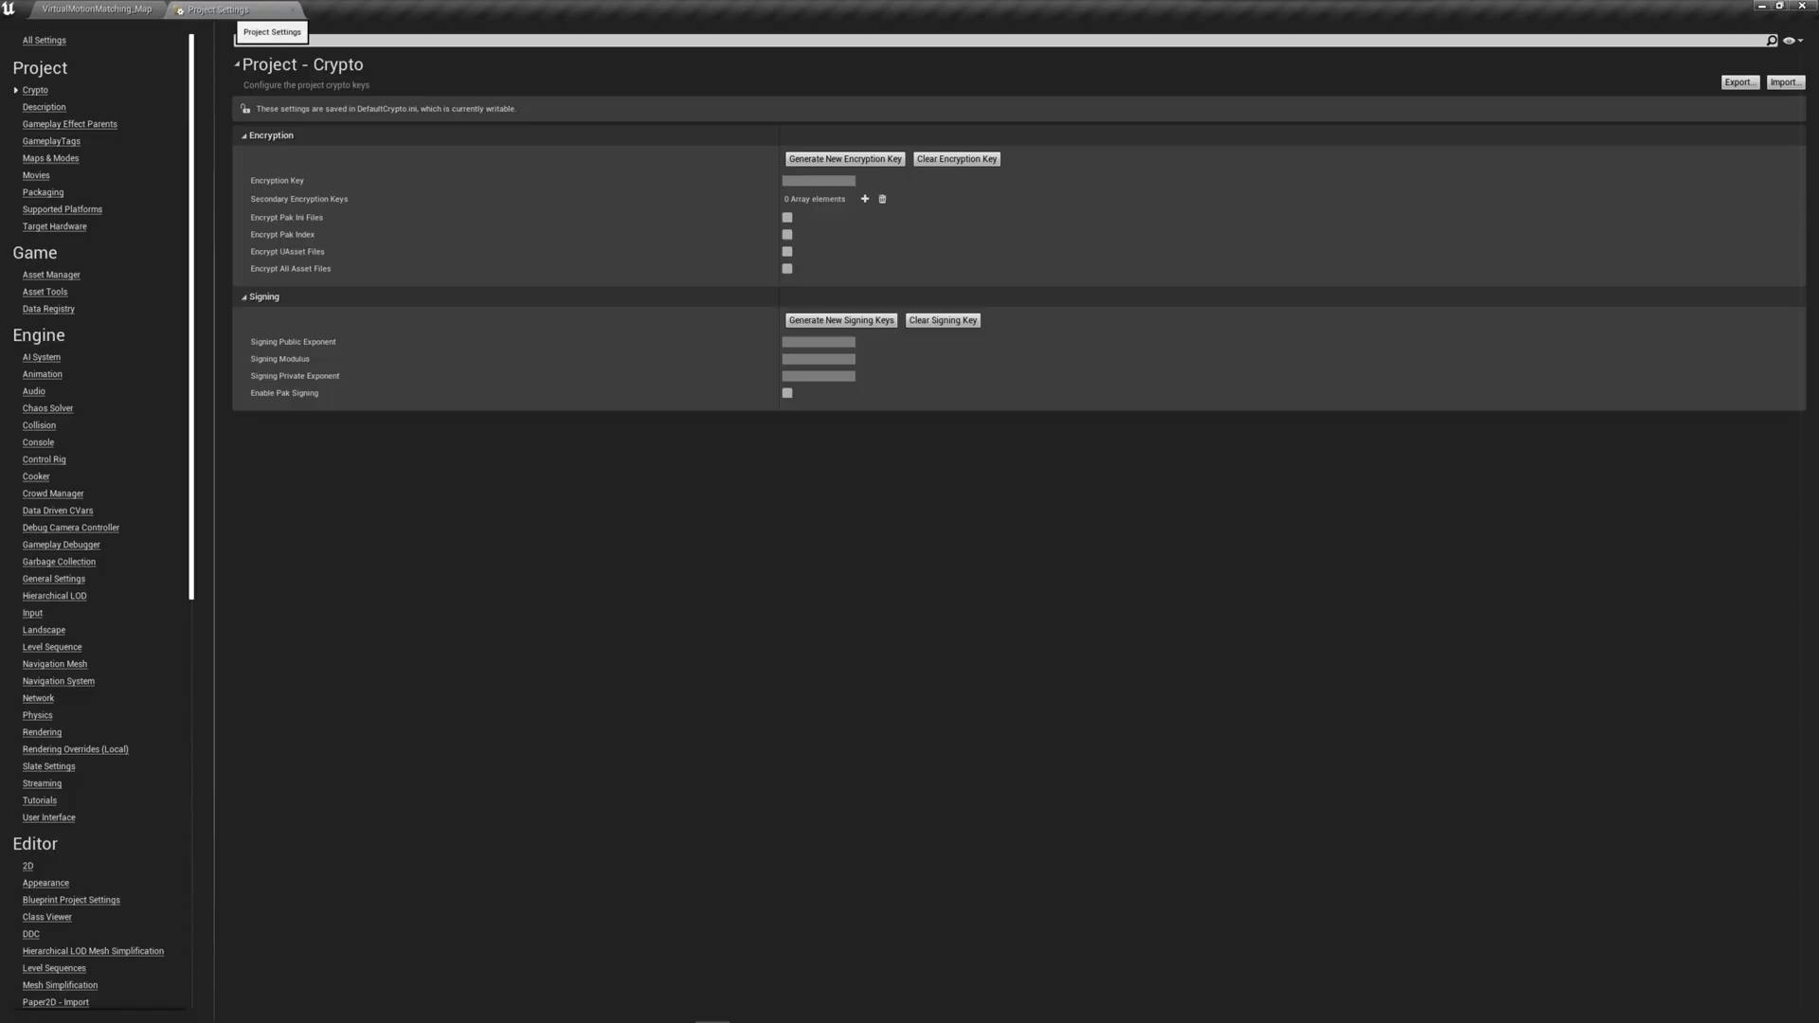
Go to the VirtualMotionMatching plugin page in Project Settings
{"action": "scroll", "coordinate": [100, 521], "scroll_direction": "down", "scroll_amount": 2}
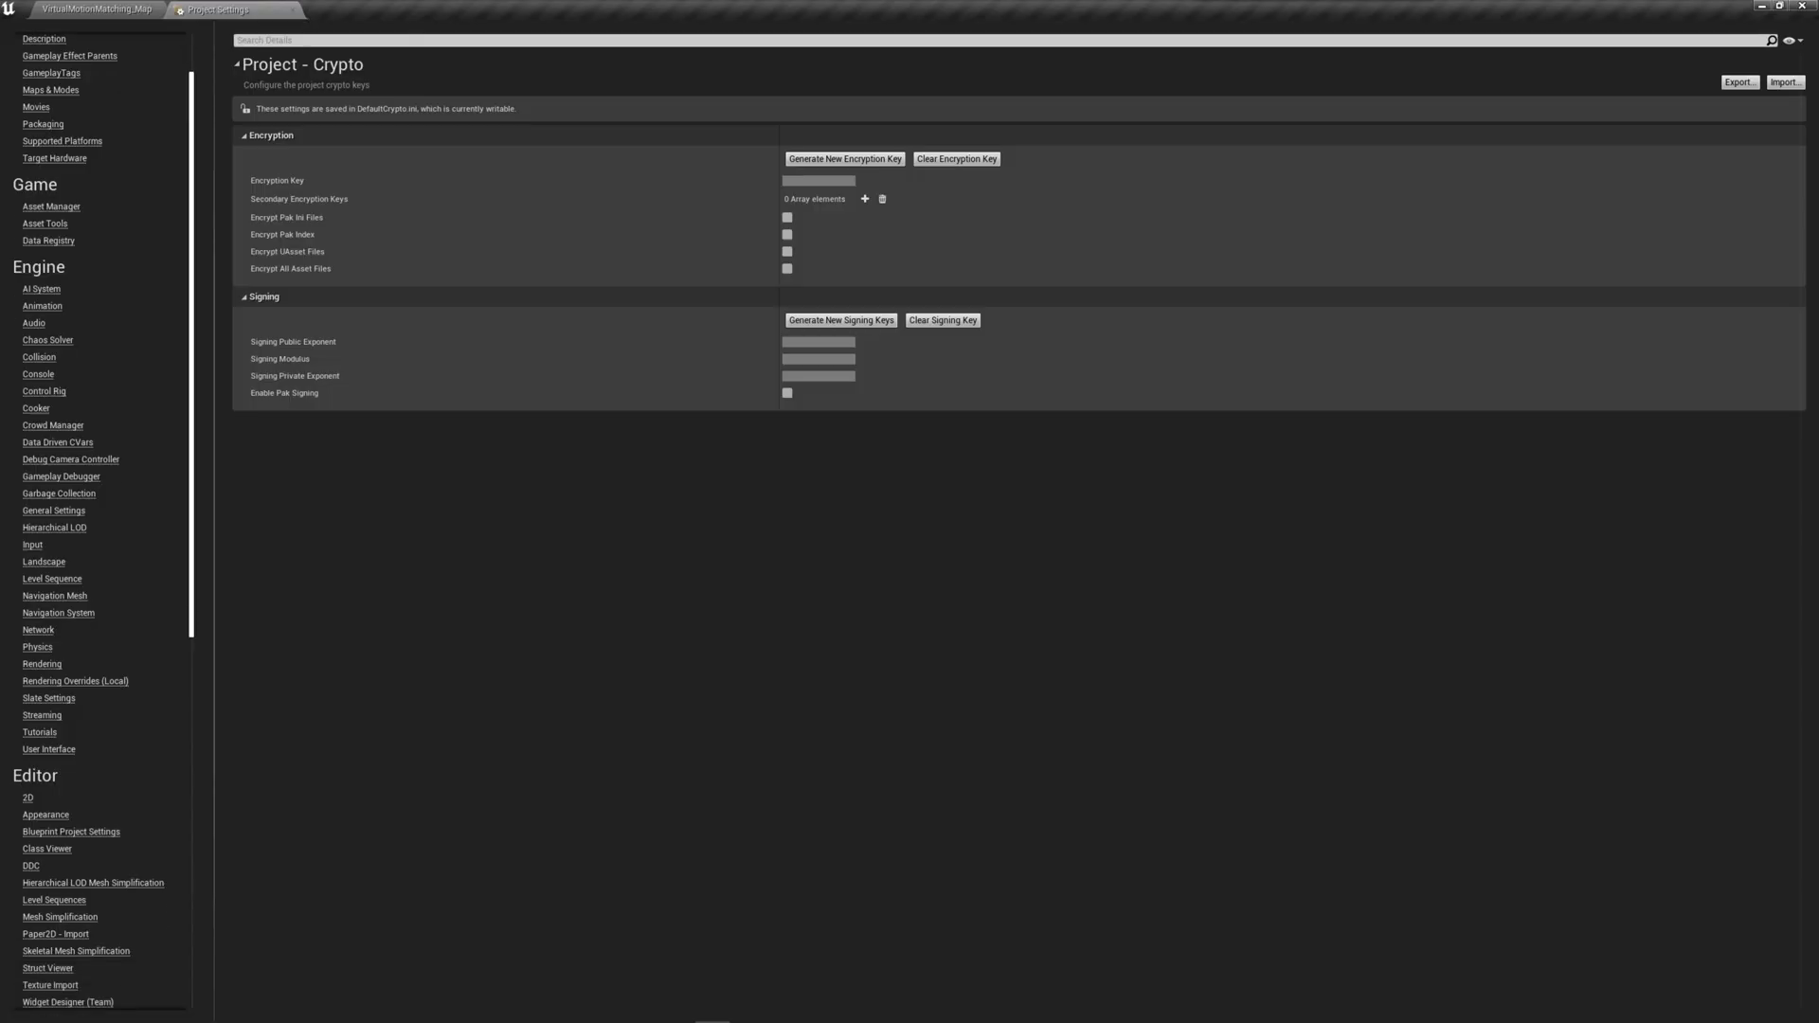
{"action": "scroll", "coordinate": [100, 521], "scroll_direction": "down", "scroll_amount": 8}
{"action": "scroll", "coordinate": [99, 521], "scroll_direction": "down", "scroll_amount": 6}
{"action": "scroll", "coordinate": [100, 521], "scroll_direction": "down", "scroll_amount": 3}
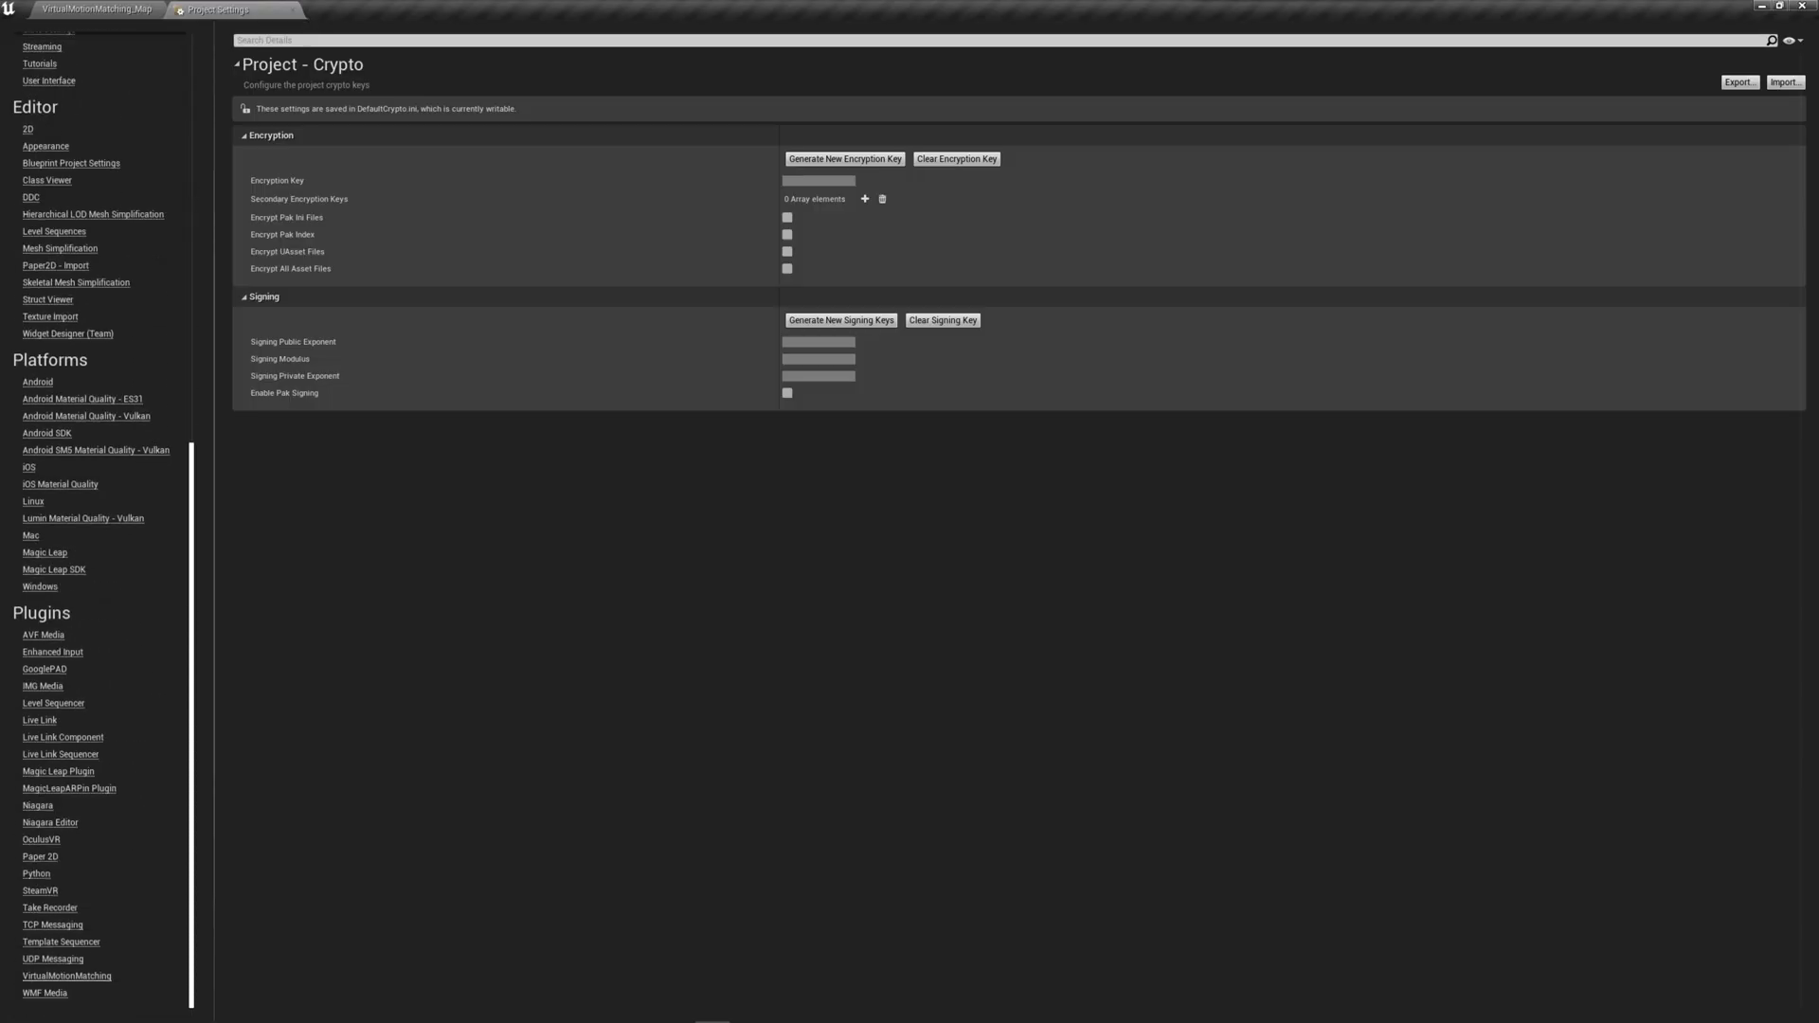
{"action": "left_click", "coordinate": [66, 975]}
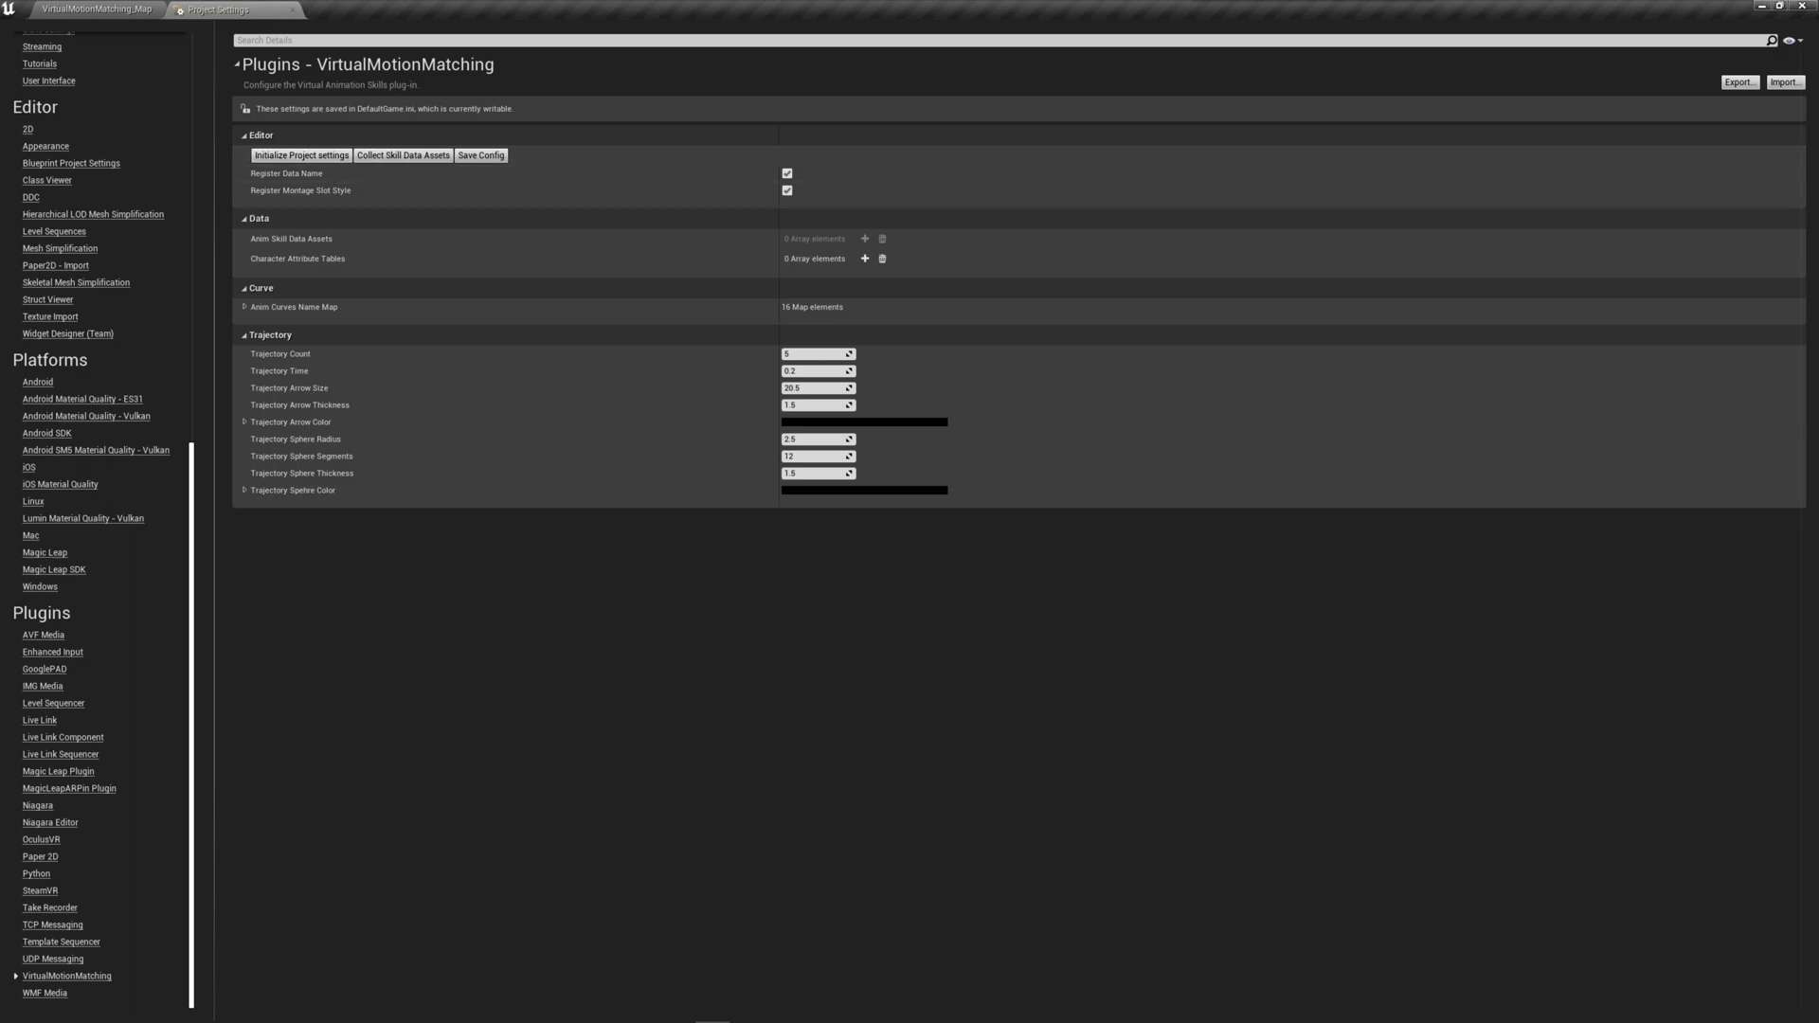
Set GameplayTags table entry 2 to DT_GameplayTags_State, then view the Data Registry settings
{"action": "scroll", "coordinate": [100, 521], "scroll_direction": "up", "scroll_amount": 15}
{"action": "scroll", "coordinate": [100, 521], "scroll_direction": "up", "scroll_amount": 10}
{"action": "scroll", "coordinate": [99, 521], "scroll_direction": "up", "scroll_amount": 1}
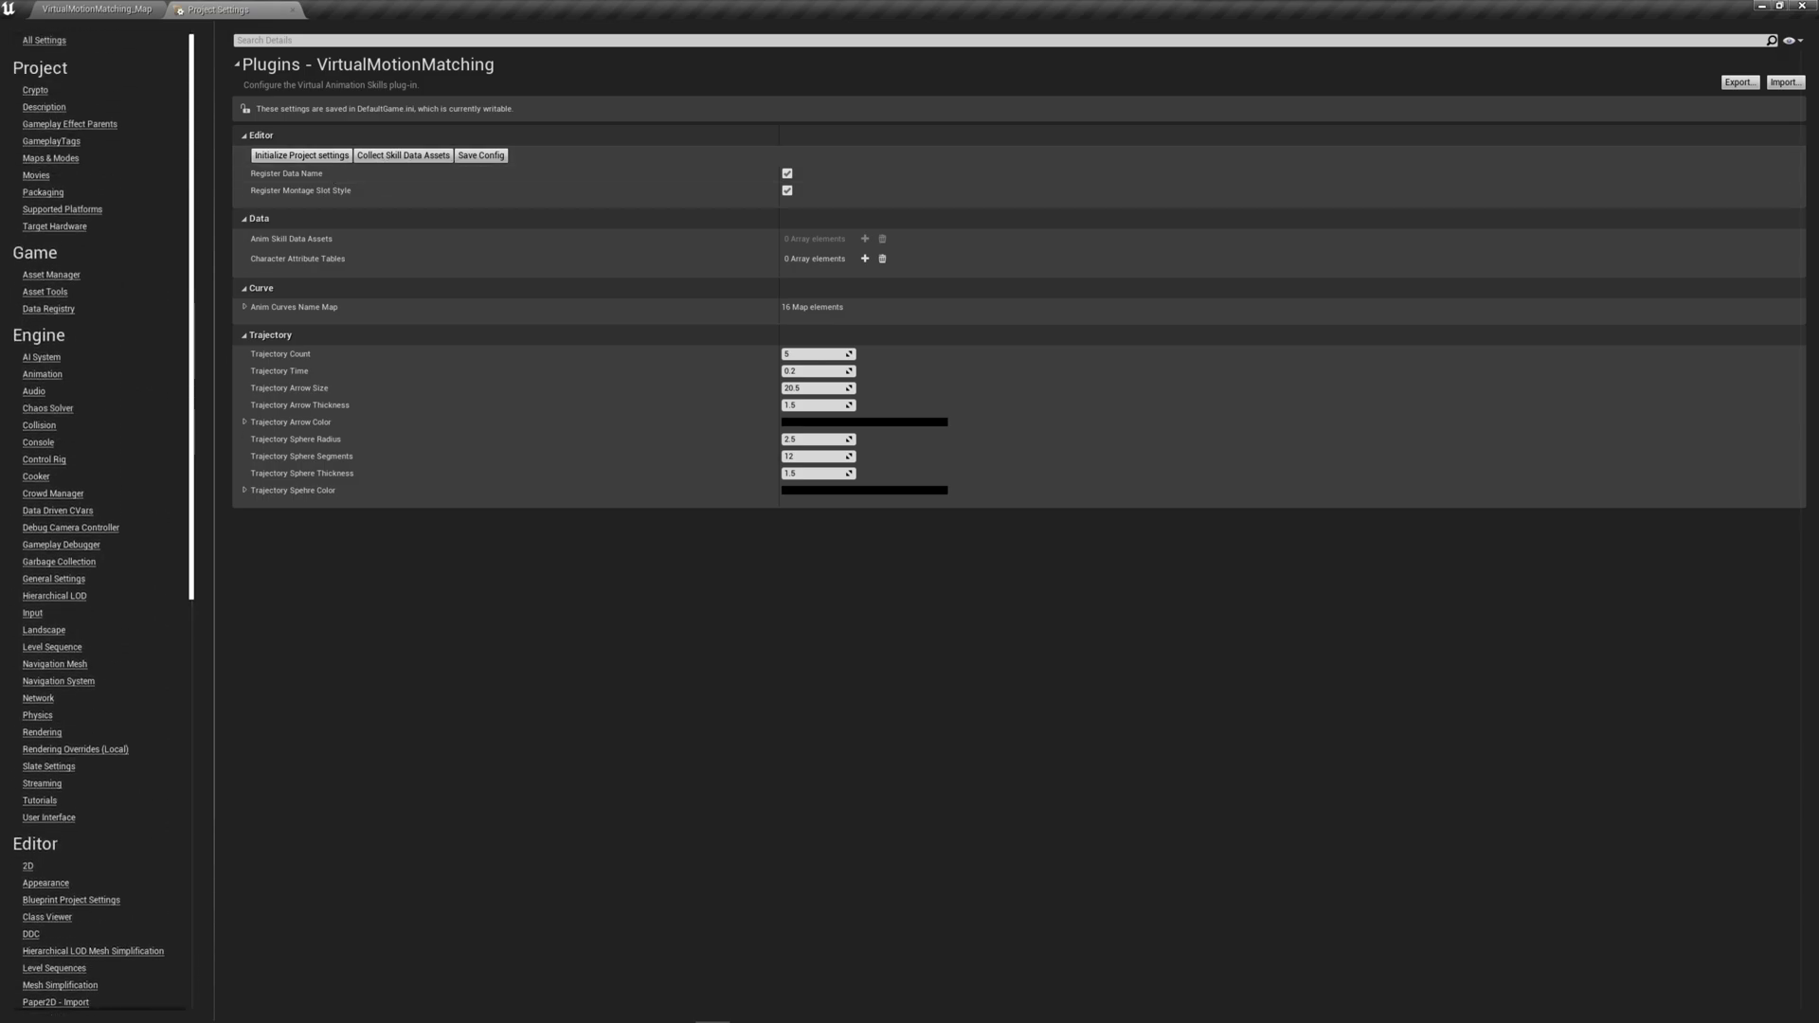
{"action": "left_click", "coordinate": [52, 141]}
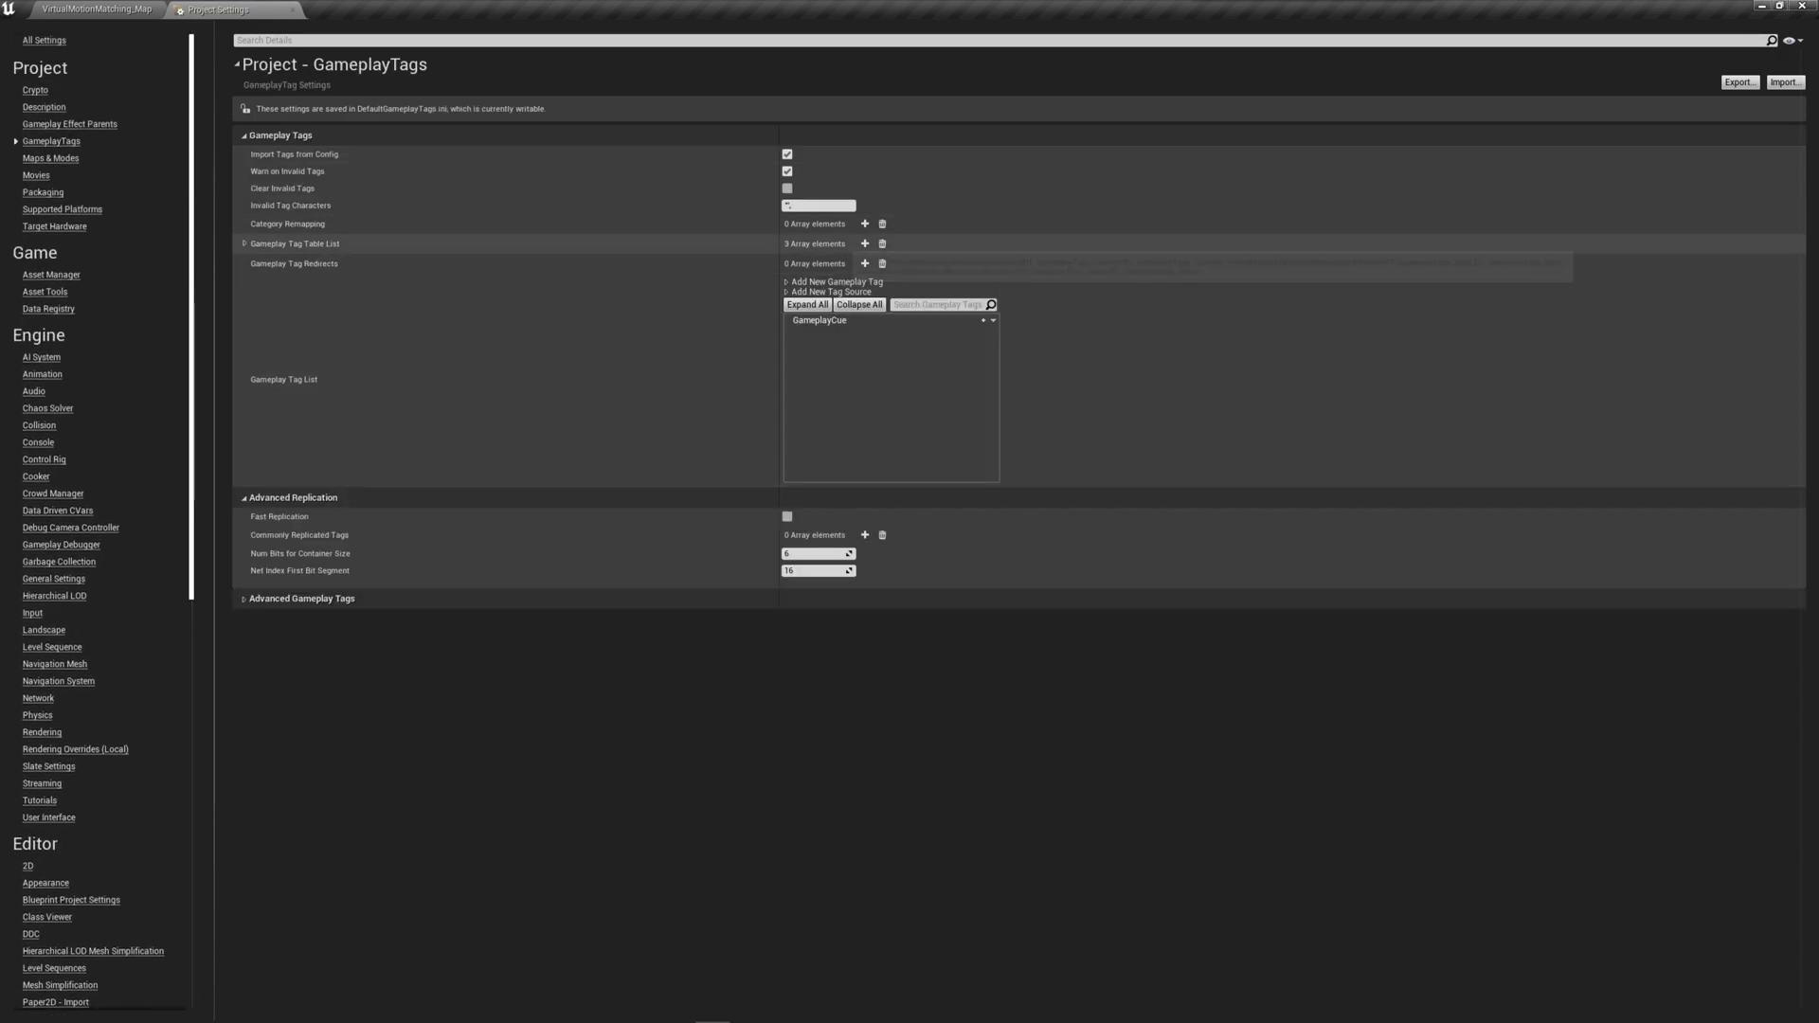
{"action": "left_click", "coordinate": [883, 386]}
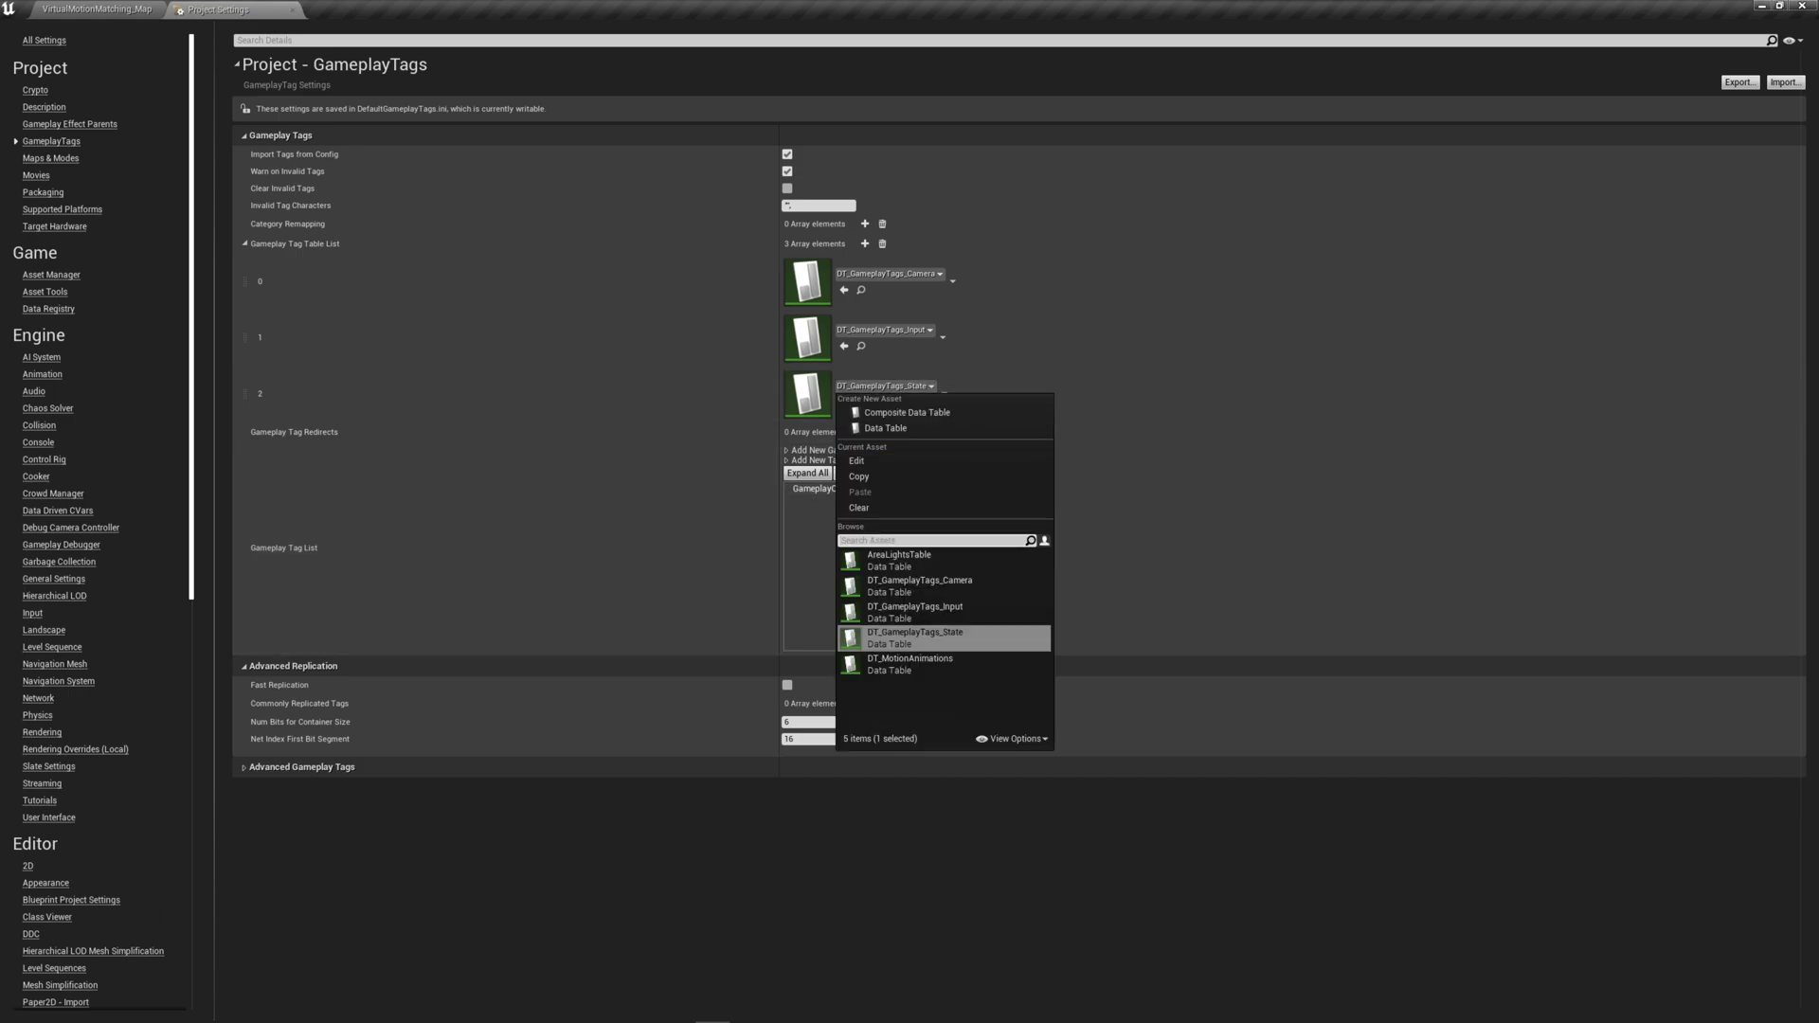
{"action": "key", "text": "Escape"}
{"action": "left_click", "coordinate": [844, 403]}
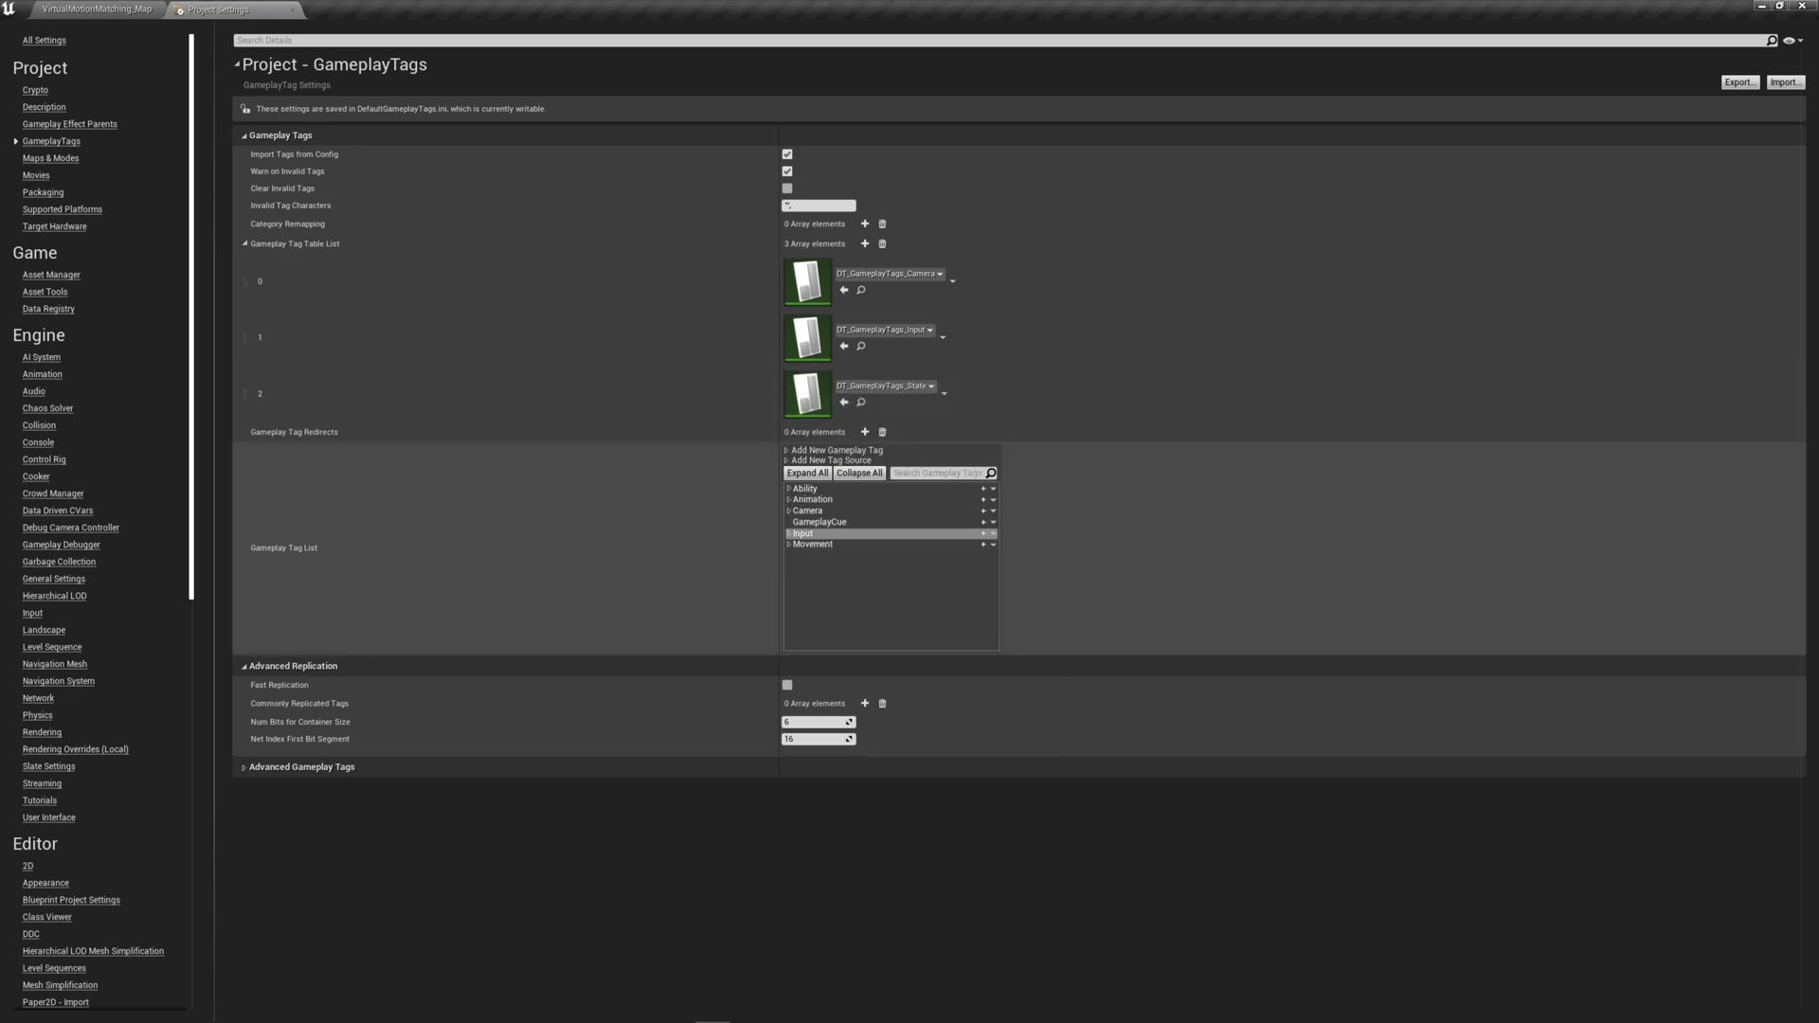
{"action": "left_click", "coordinate": [48, 309]}
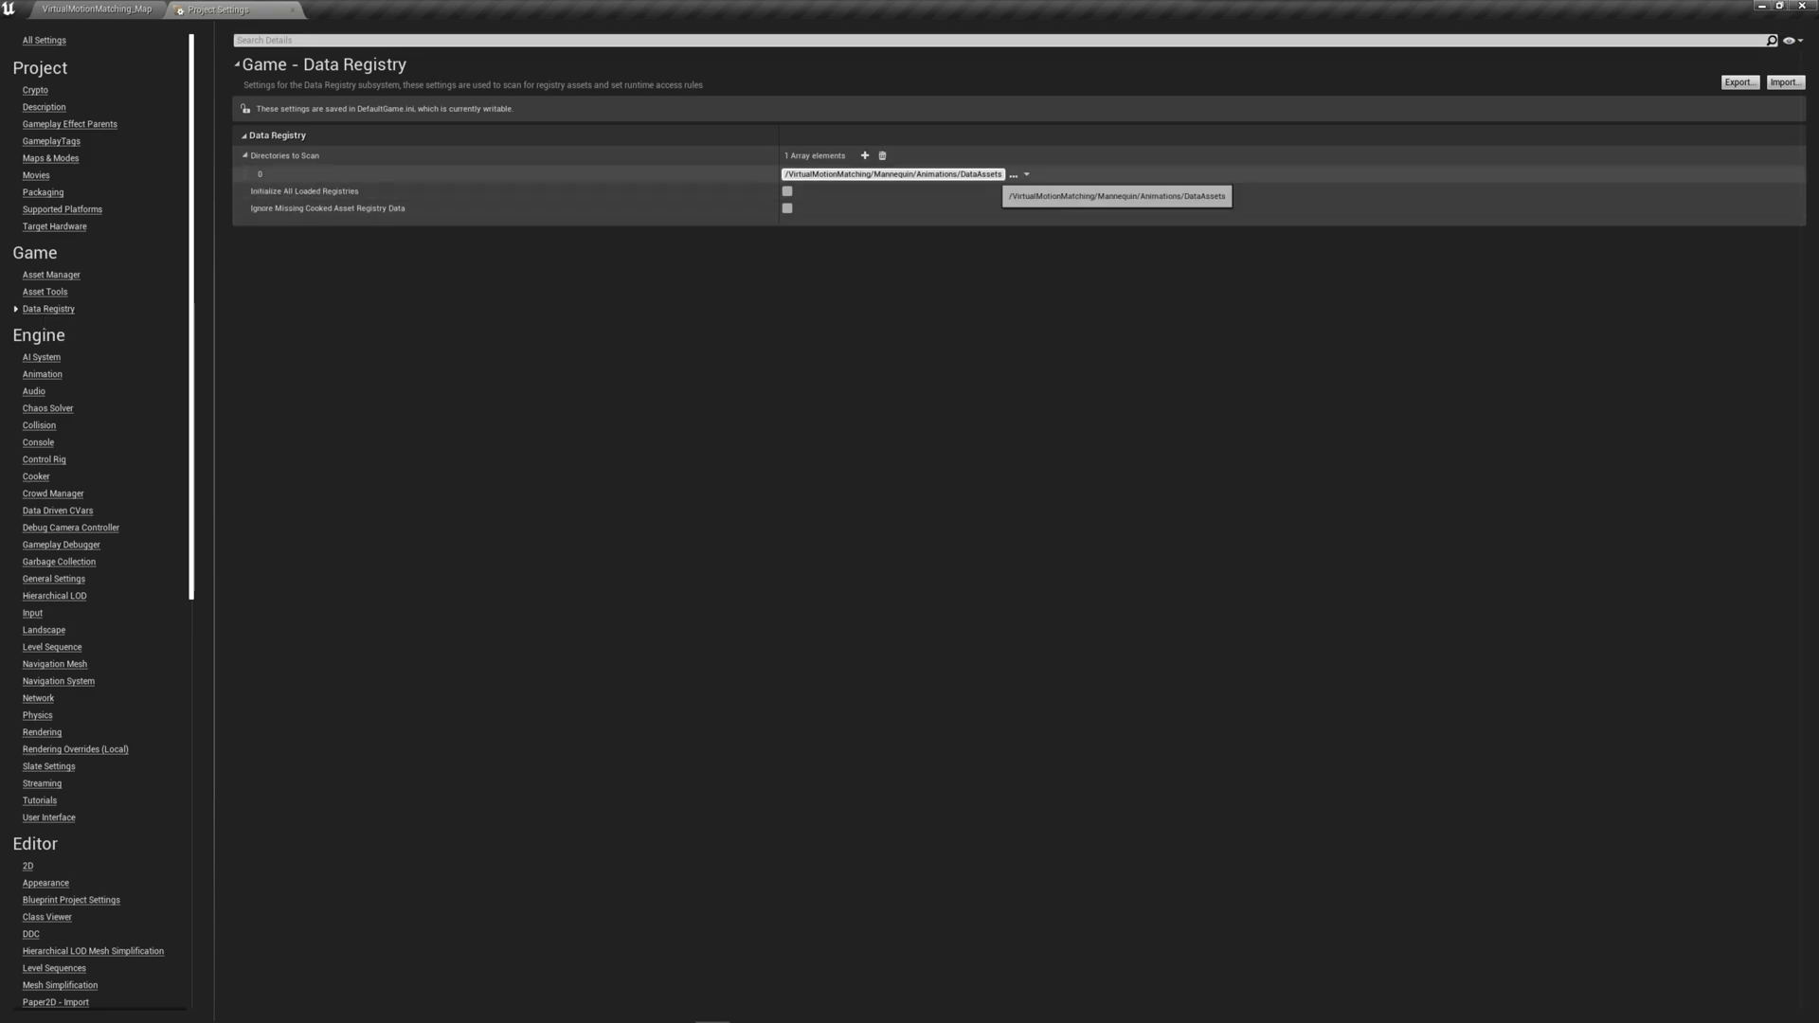
Set Default Player Input Class to EnhancedPlayerInput and Default Input Component Class to VMM_InputComponent
{"action": "scroll", "coordinate": [94, 521], "scroll_direction": "down", "scroll_amount": 5}
{"action": "left_click", "coordinate": [32, 340]}
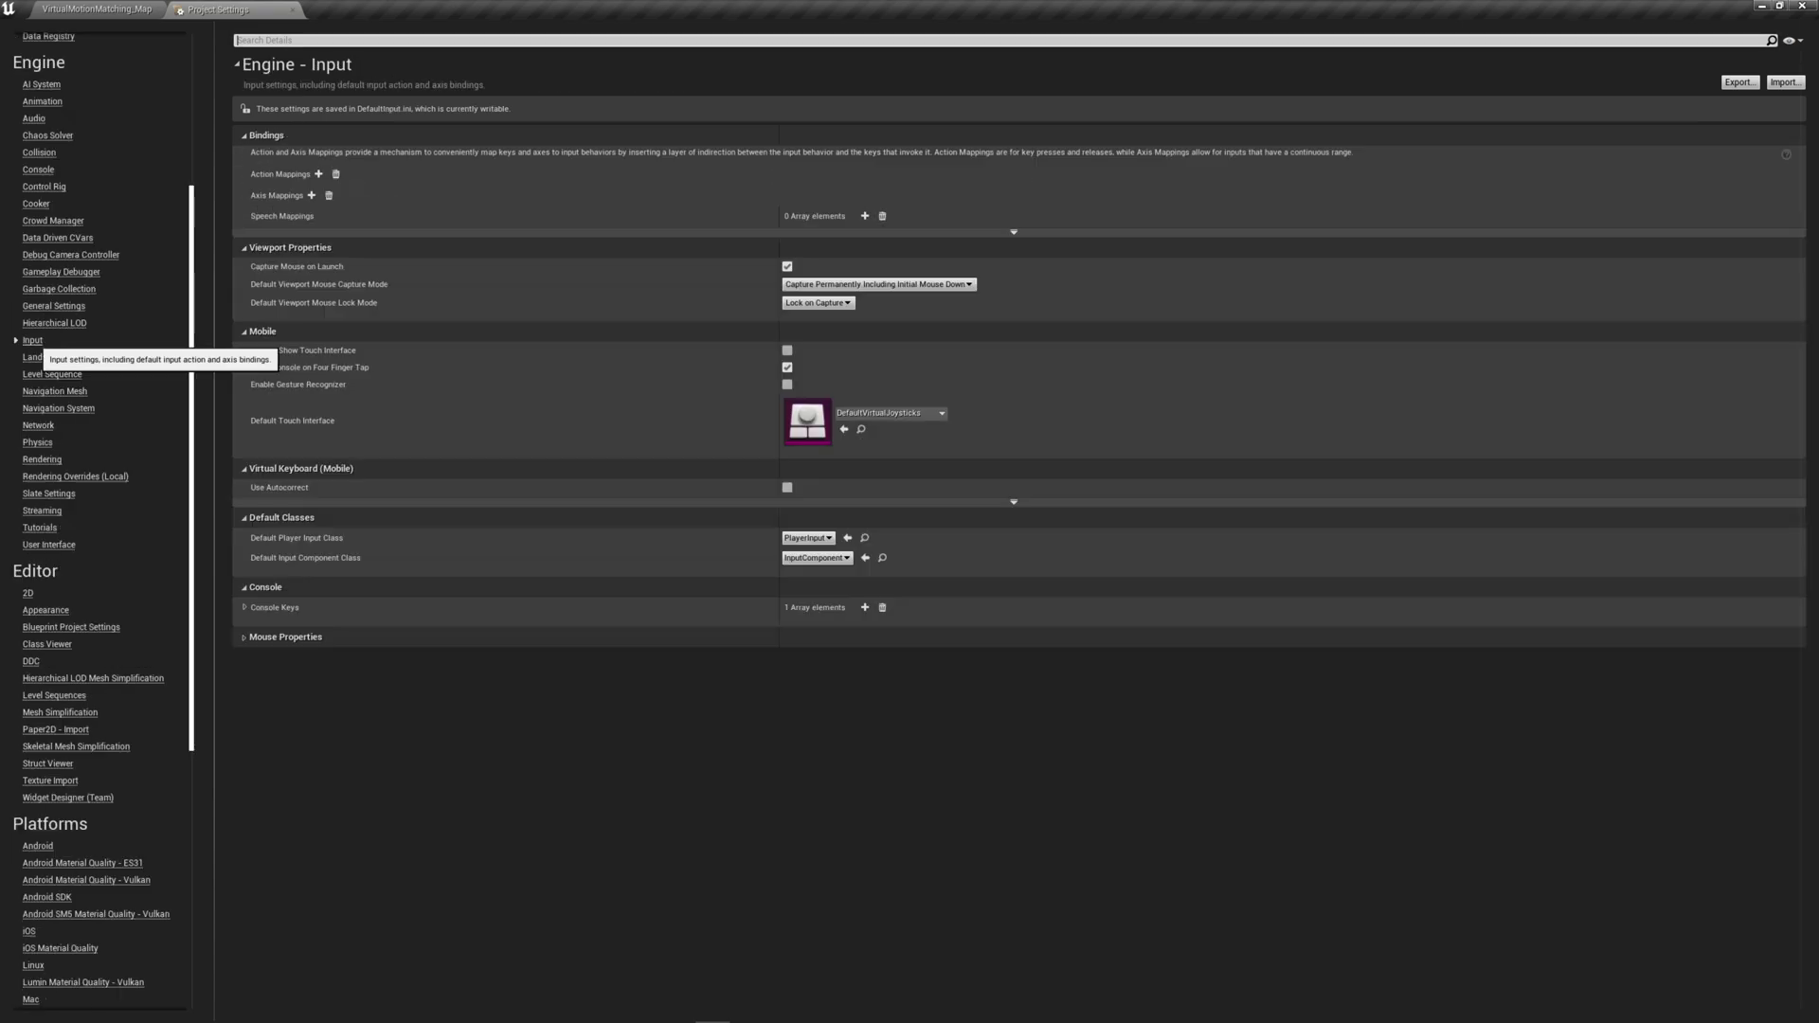
{"action": "left_click", "coordinate": [807, 537]}
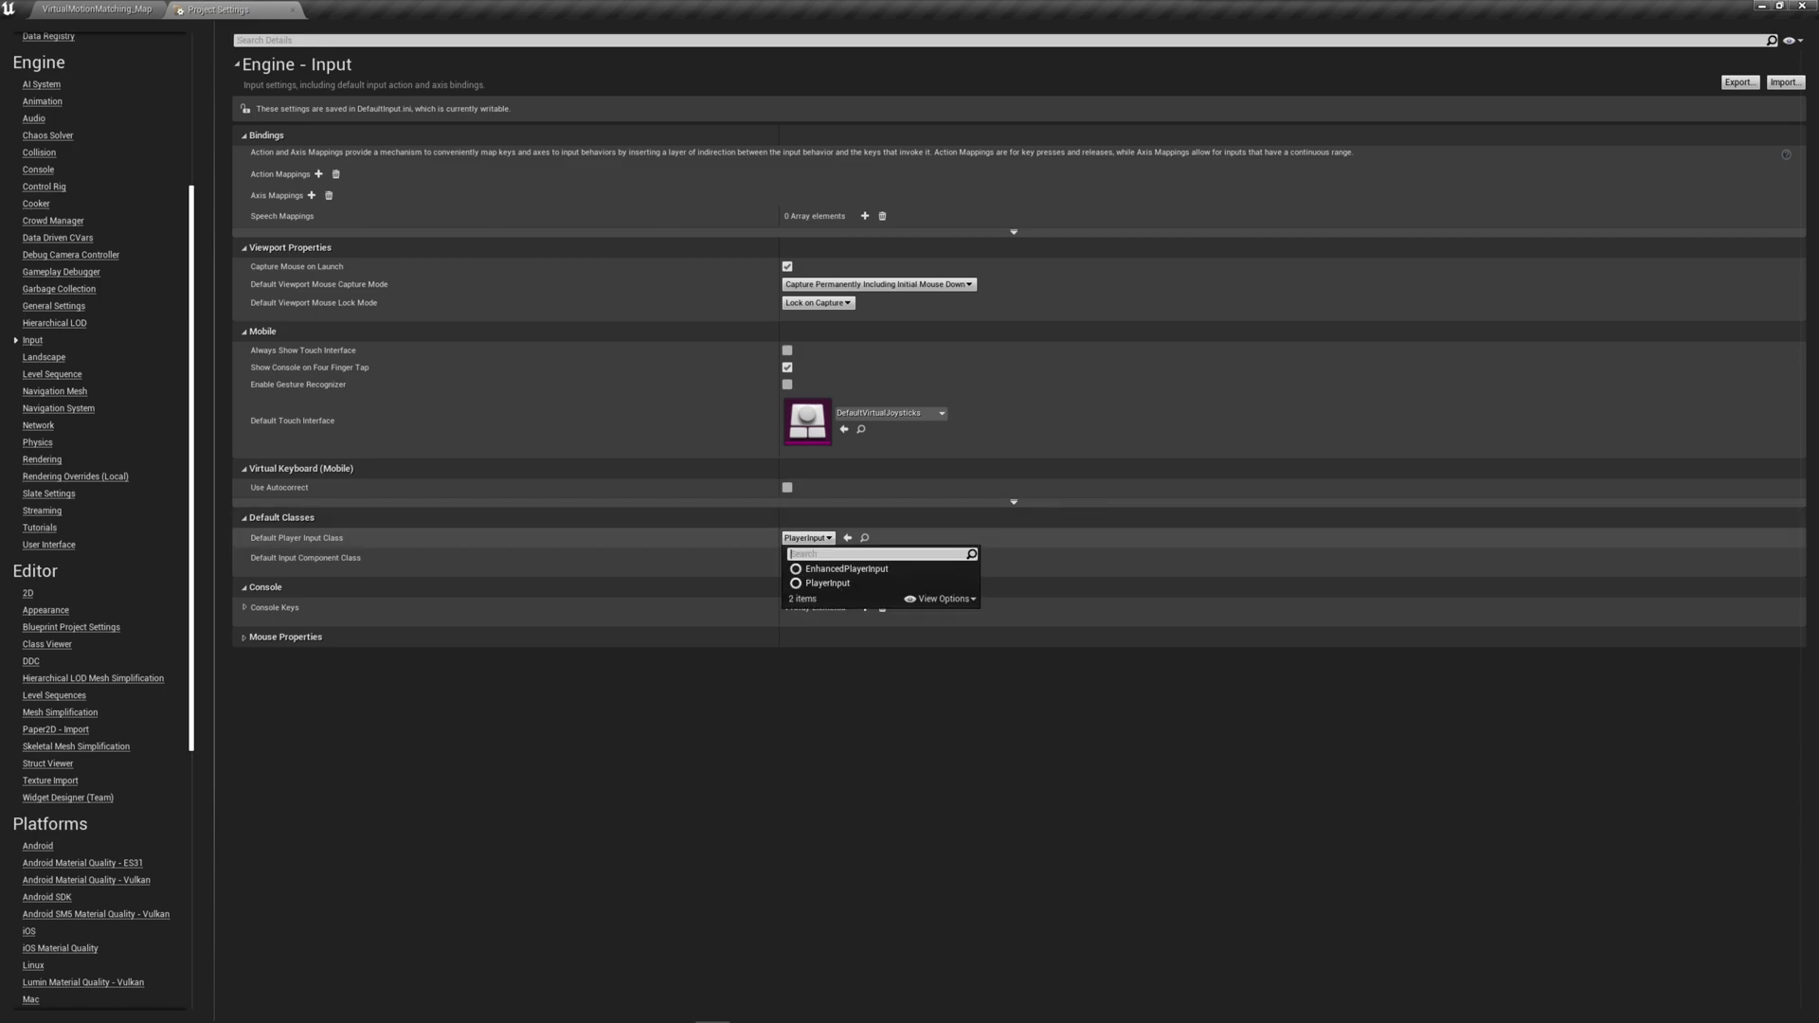
{"action": "left_click", "coordinate": [846, 568]}
{"action": "left_click", "coordinate": [815, 558]}
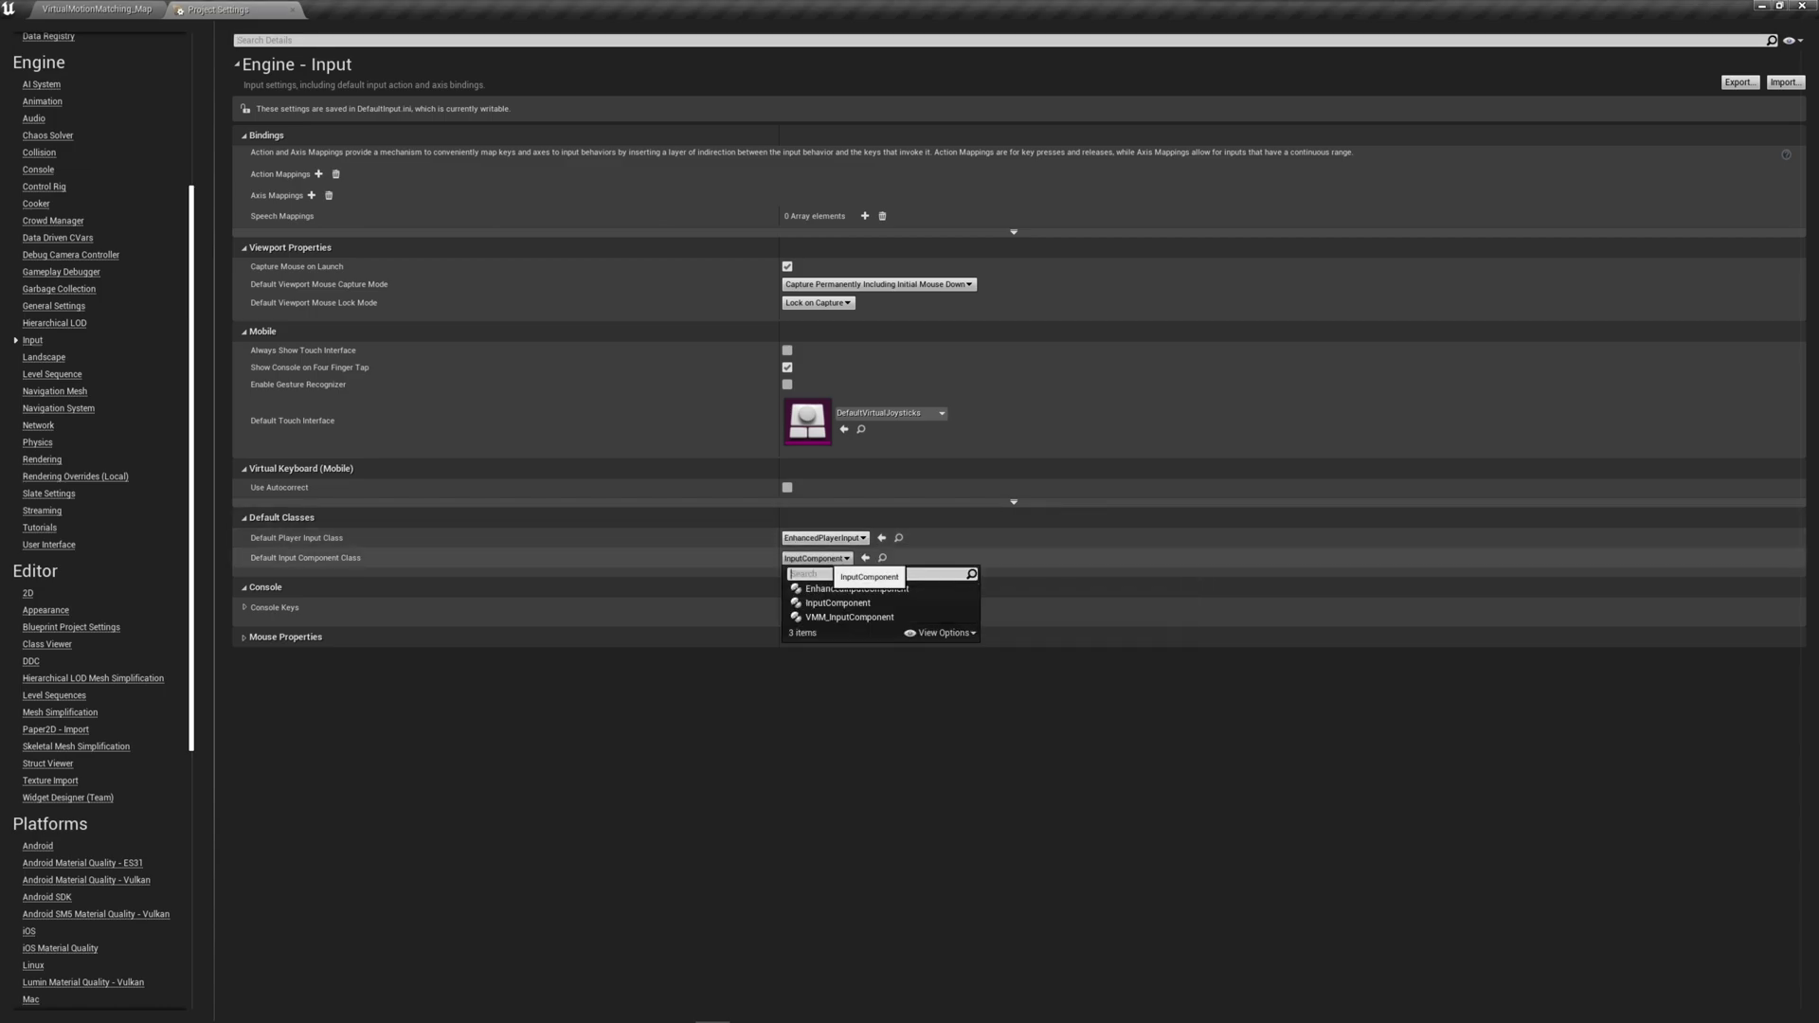
{"action": "left_click", "coordinate": [849, 616]}
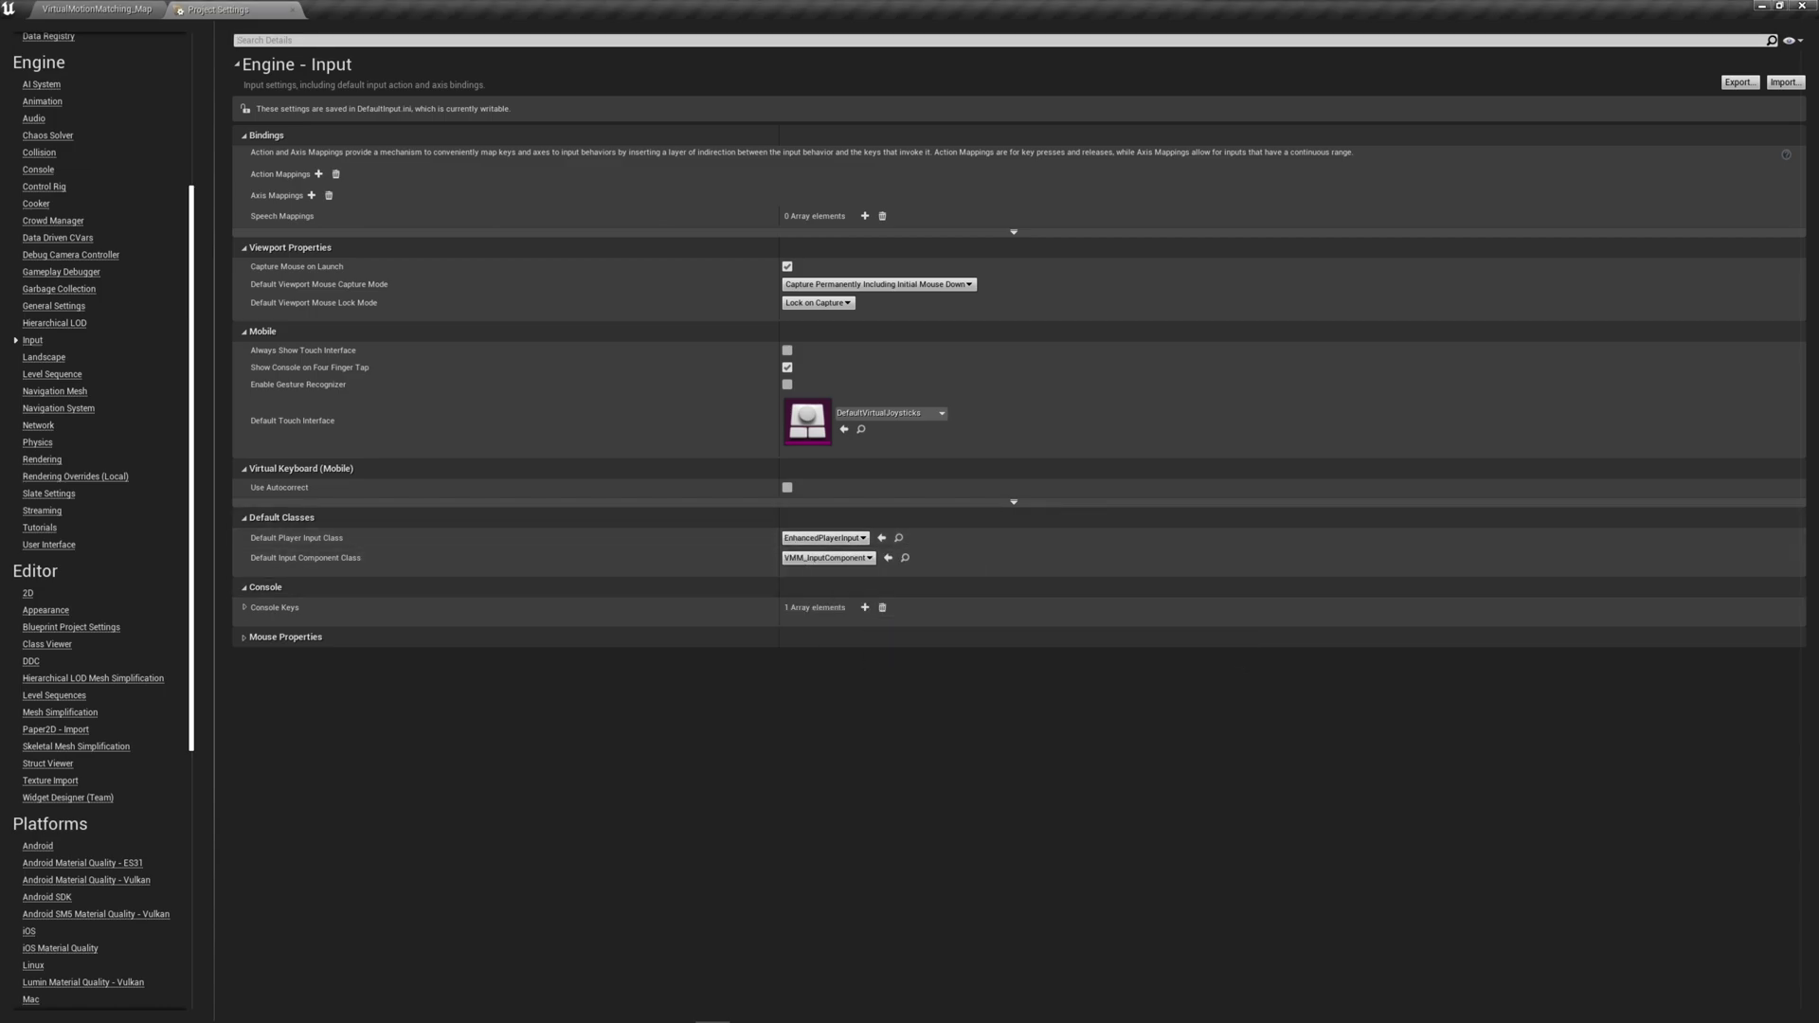
Return to the VirtualMotionMatching plugin settings
{"action": "scroll", "coordinate": [94, 521], "scroll_direction": "down", "scroll_amount": 4}
{"action": "scroll", "coordinate": [95, 521], "scroll_direction": "down", "scroll_amount": 6}
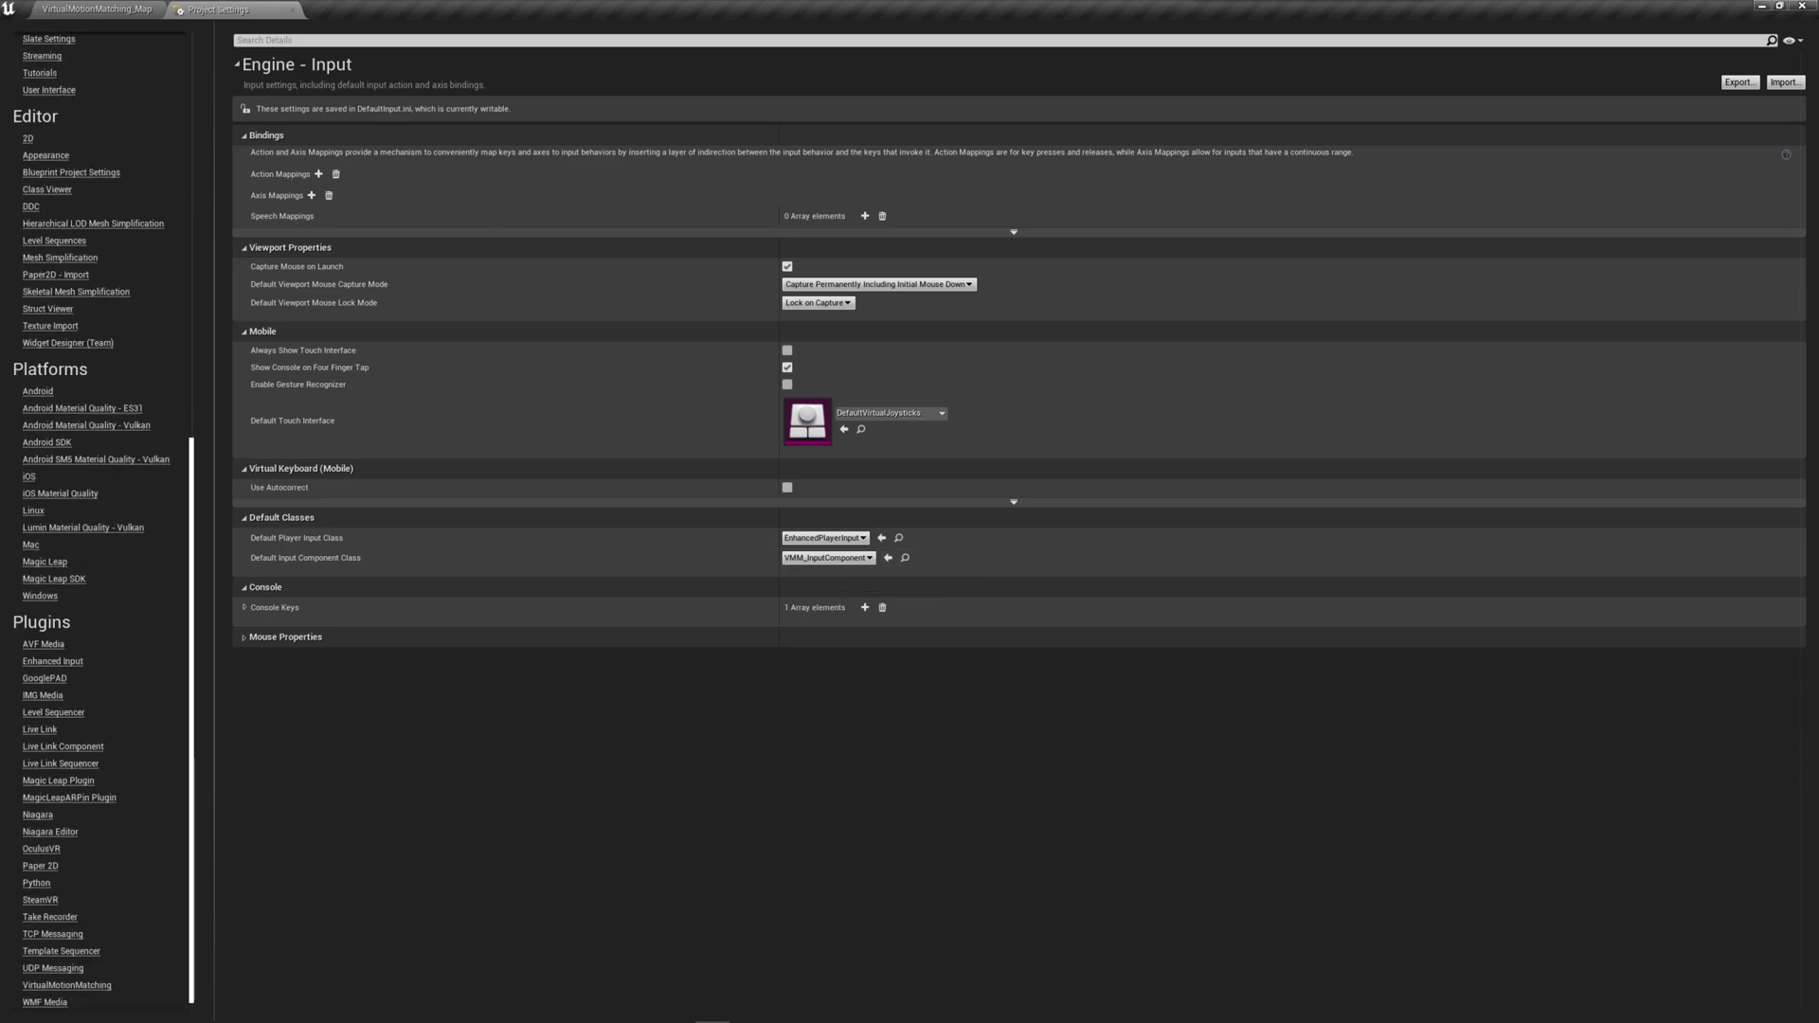
{"action": "left_click", "coordinate": [66, 976]}
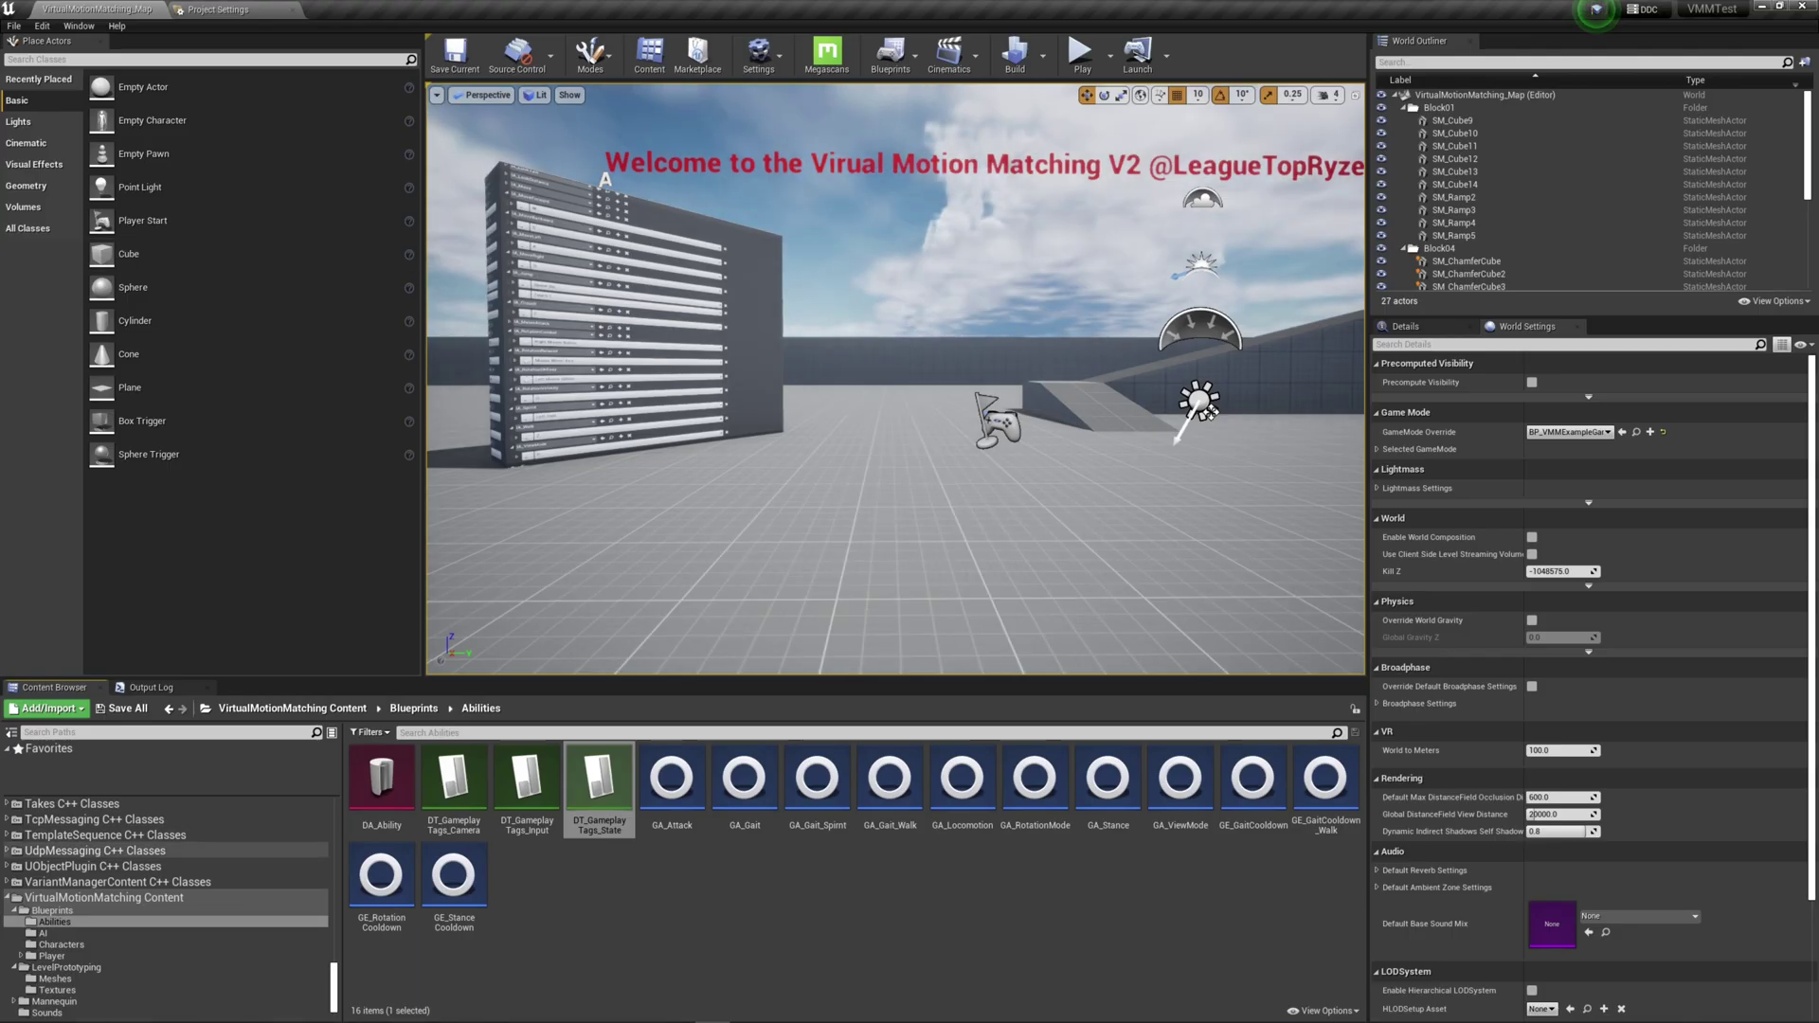
Load LDA_Lyra_Unarmed_Stand from Mannequin > Animations > Lyra, then return to Project Settings
{"action": "key", "text": "Down"}
{"action": "key", "text": "Down"}
{"action": "key", "text": "Down"}
{"action": "key", "text": "Right"}
{"action": "key", "text": "Down"}
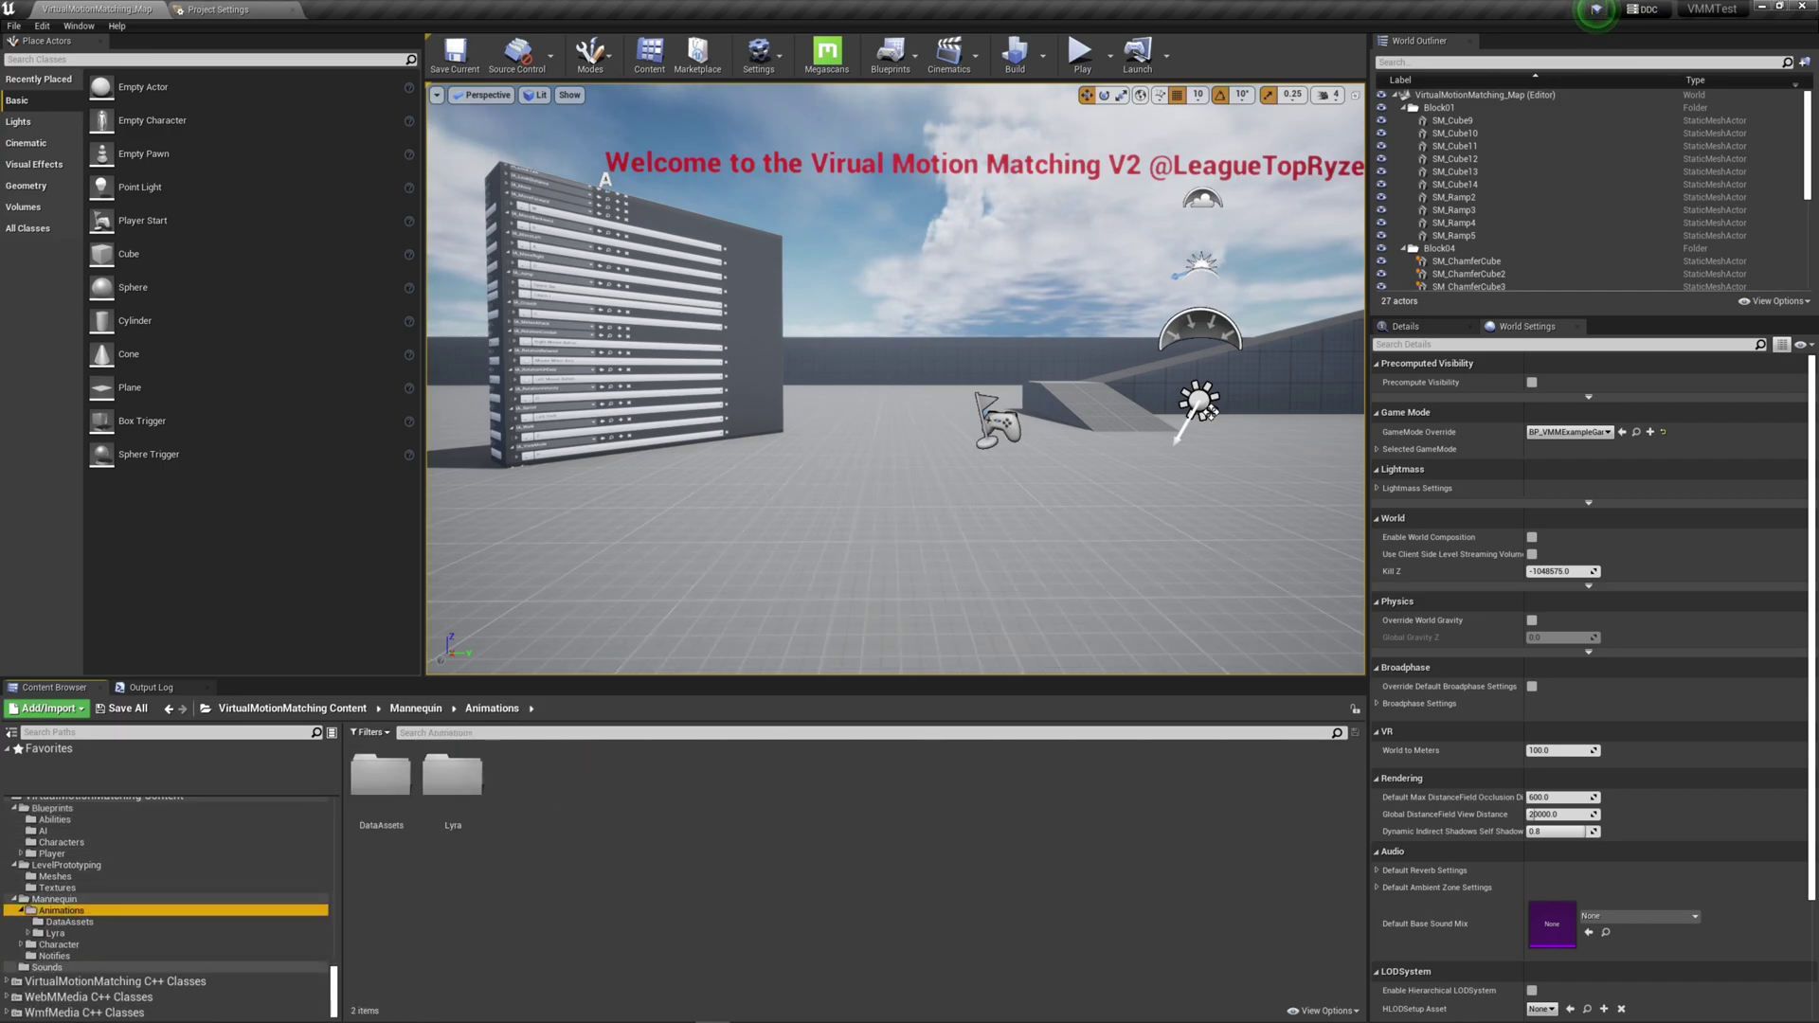
{"action": "key", "text": "Right"}
{"action": "key", "text": "Down"}
{"action": "key", "text": "Down"}
{"action": "key", "text": "Right"}
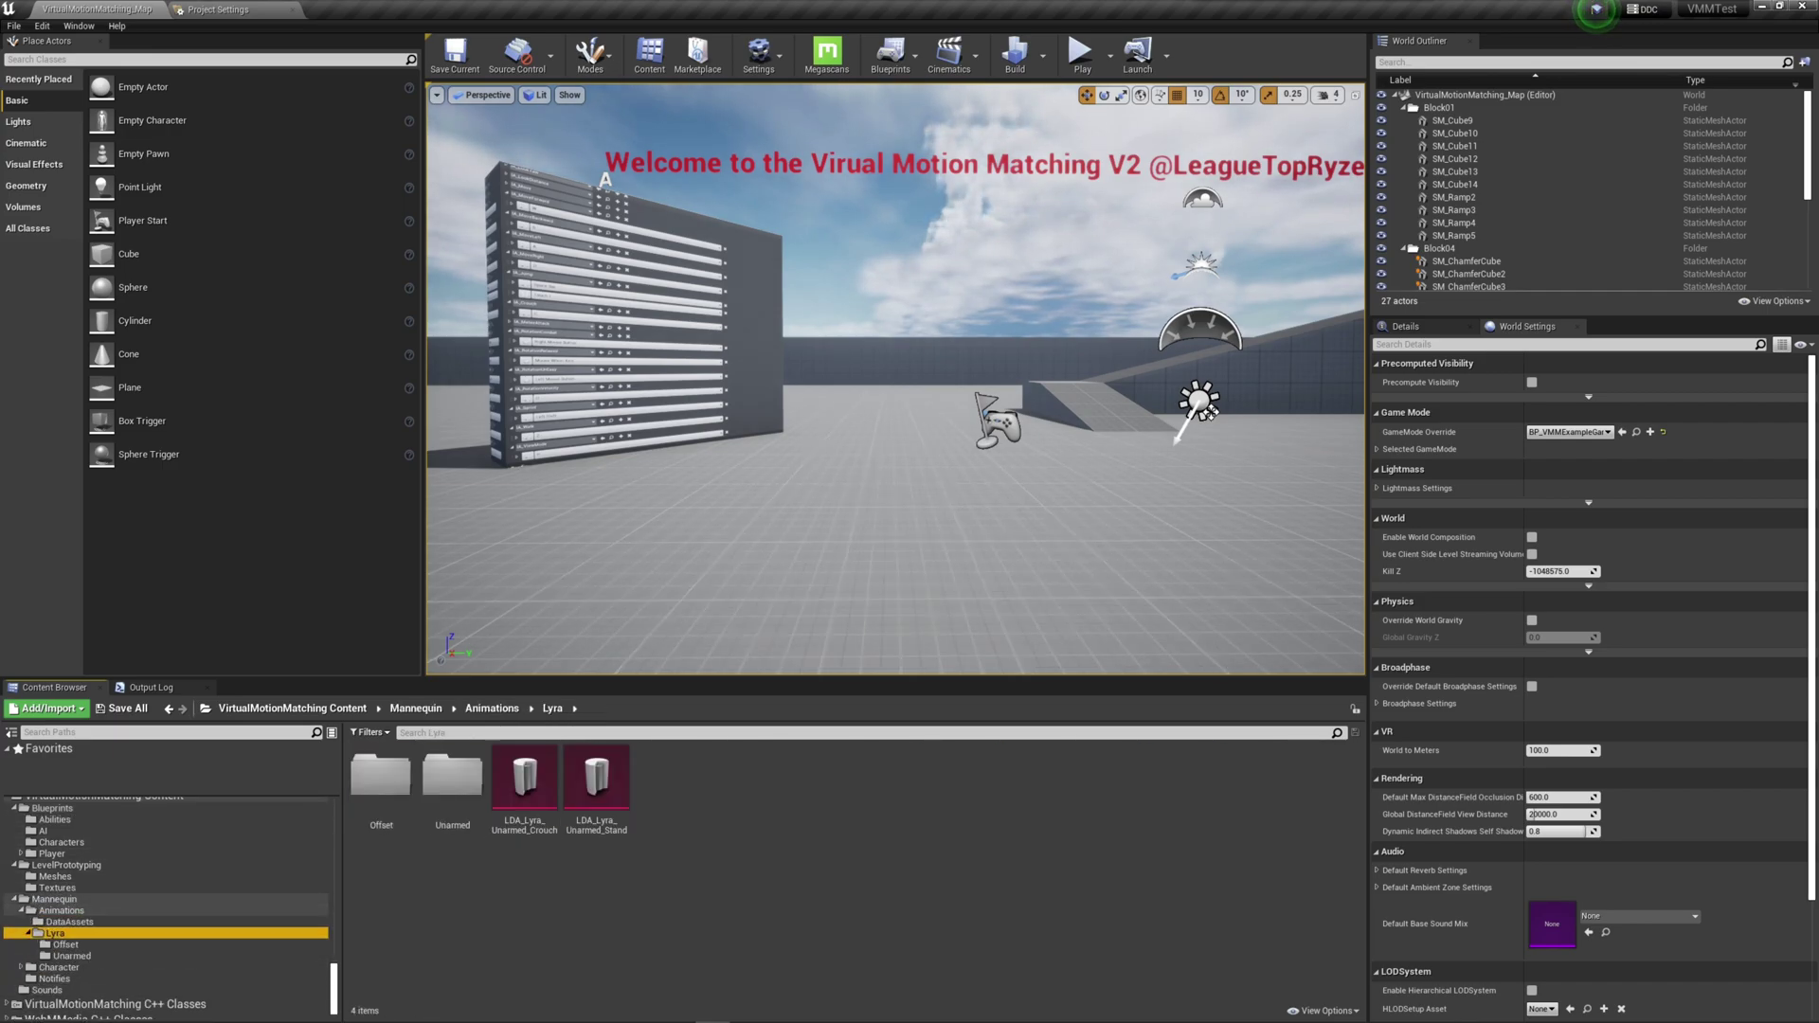
{"action": "right_click", "coordinate": [525, 781]}
{"action": "right_click", "coordinate": [596, 781]}
{"action": "left_click", "coordinate": [606, 519]}
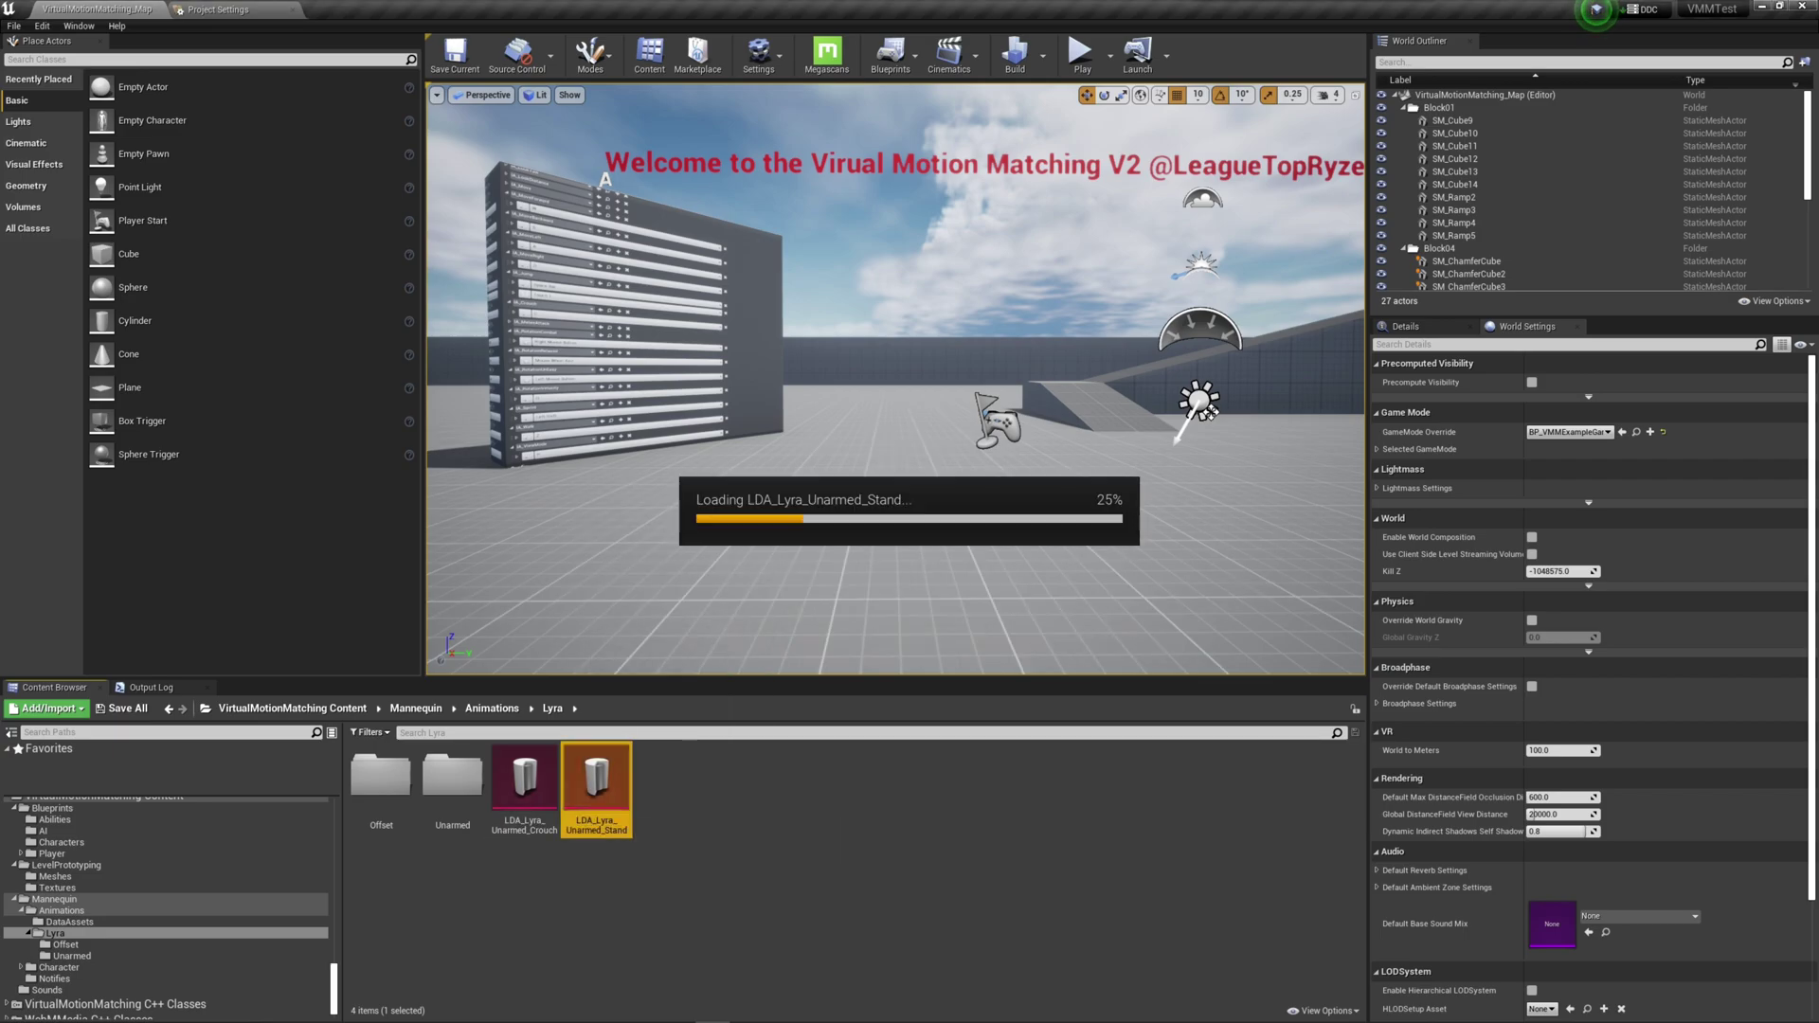
{"action": "left_click", "coordinate": [218, 10]}
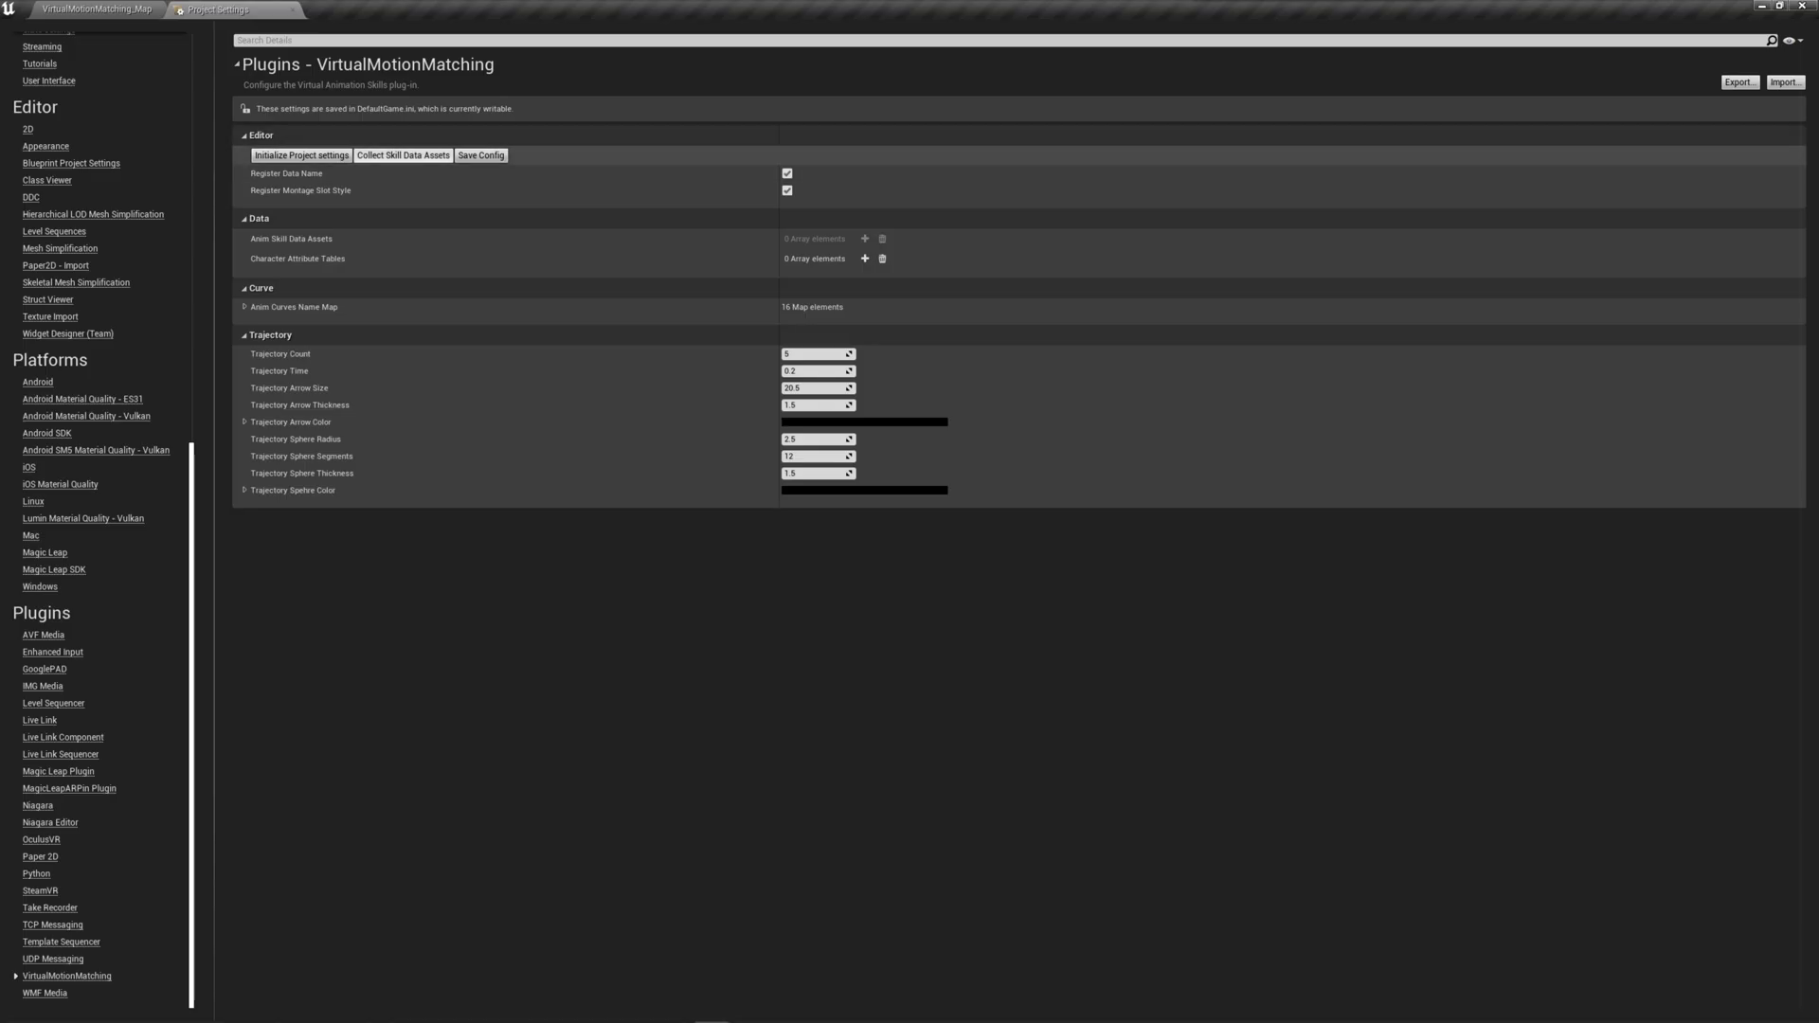
Expand Anim Skill Data Assets to reveal its Crouch and Stand entries
{"action": "left_click", "coordinate": [244, 238]}
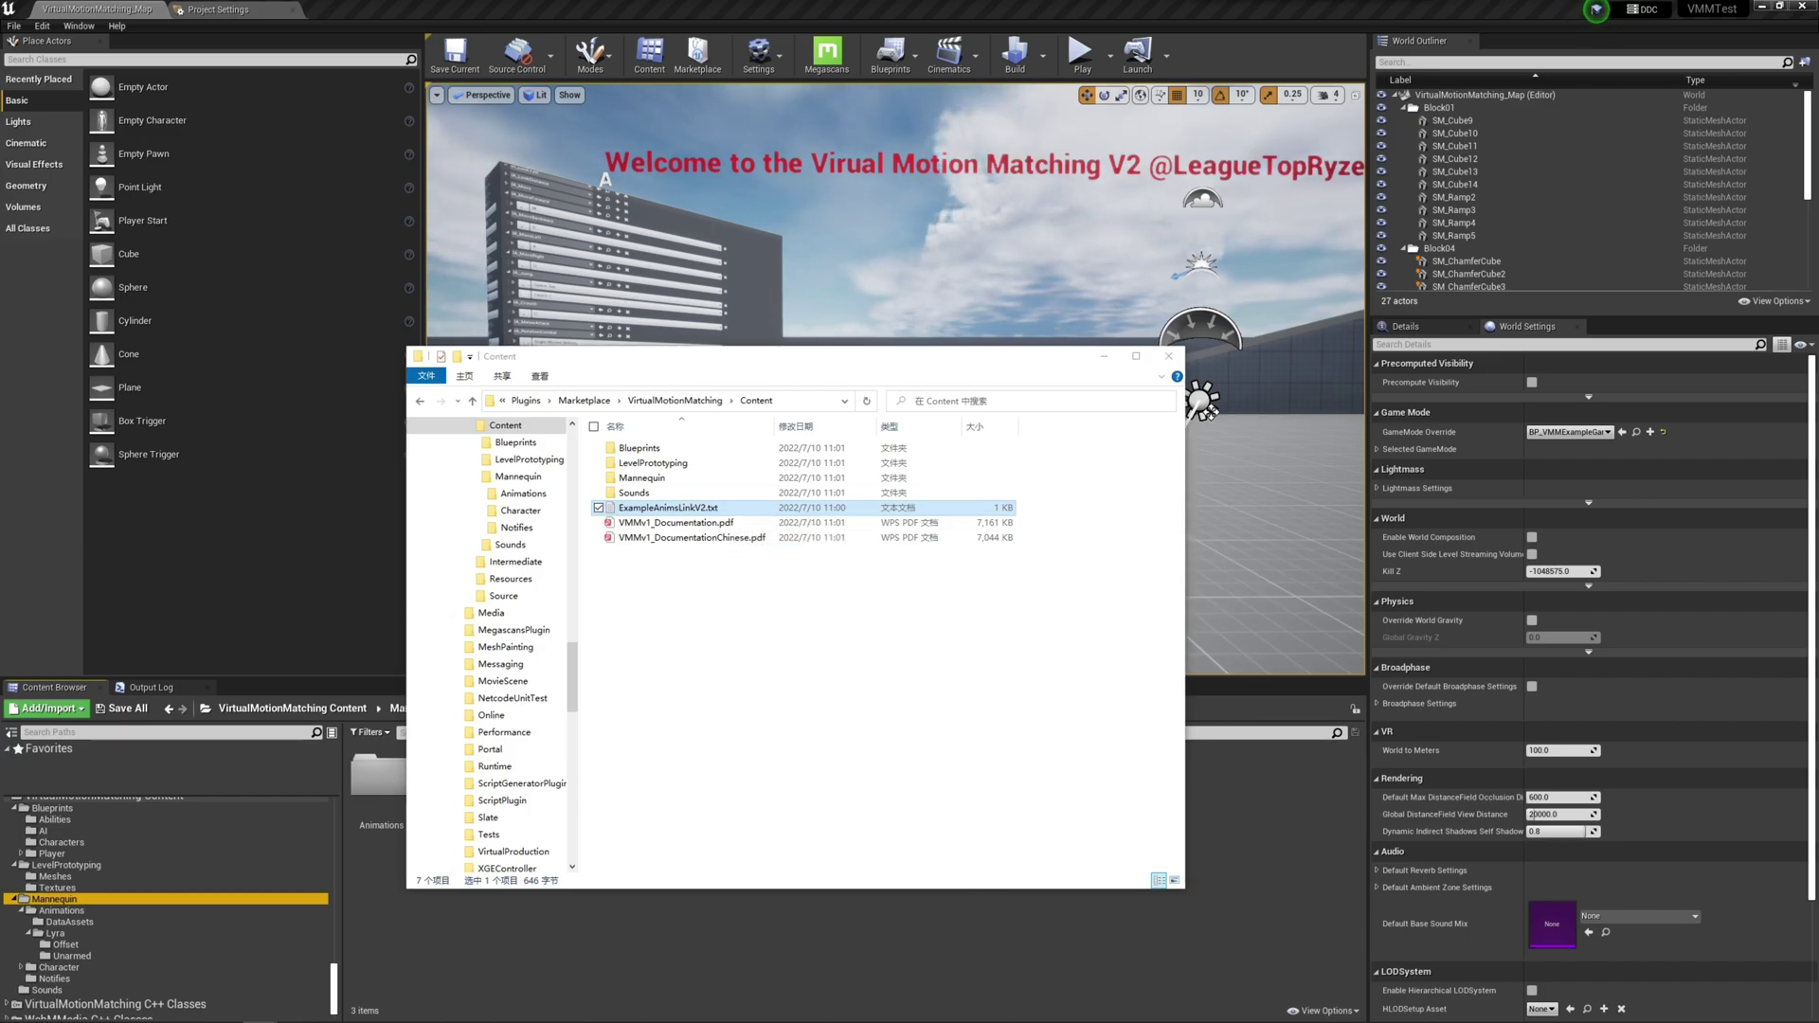
Paste the Unarm folder into Mannequin\Animations in Explorer and leave Explorer
{"action": "double_click", "coordinate": [642, 478]}
{"action": "double_click", "coordinate": [642, 448]}
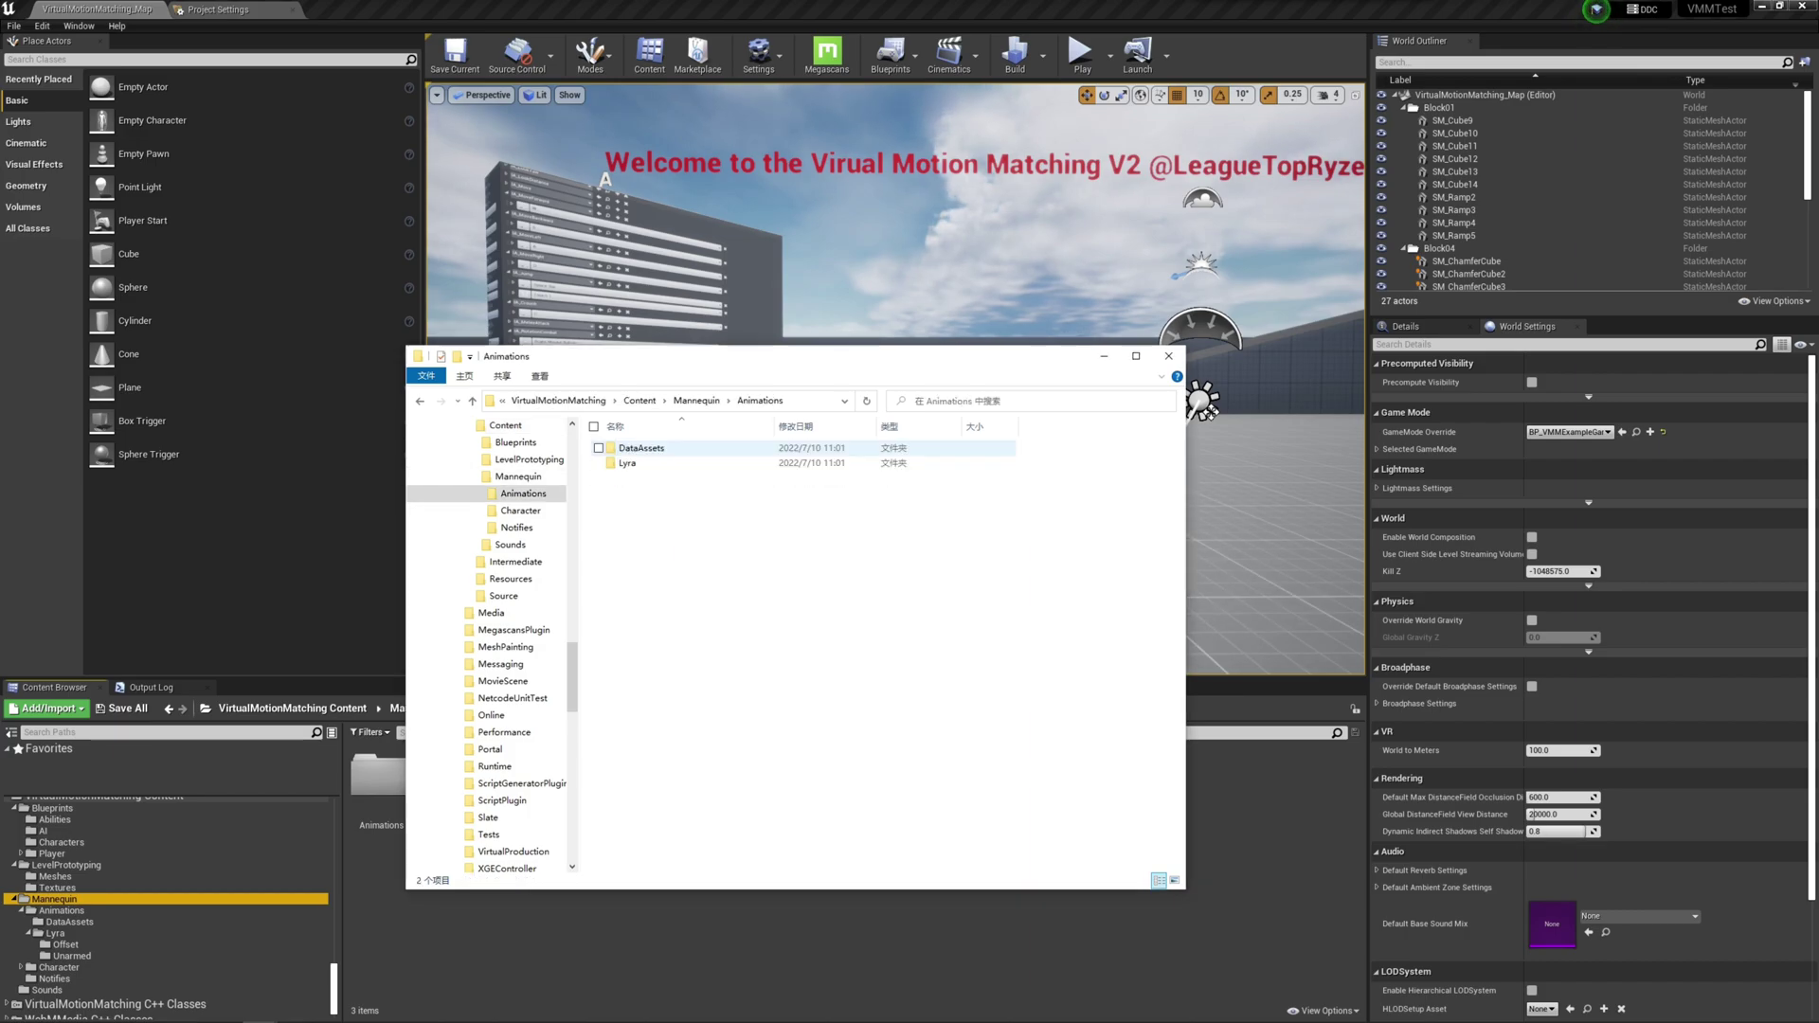
{"action": "right_click", "coordinate": [671, 551]}
{"action": "left_click", "coordinate": [720, 654]}
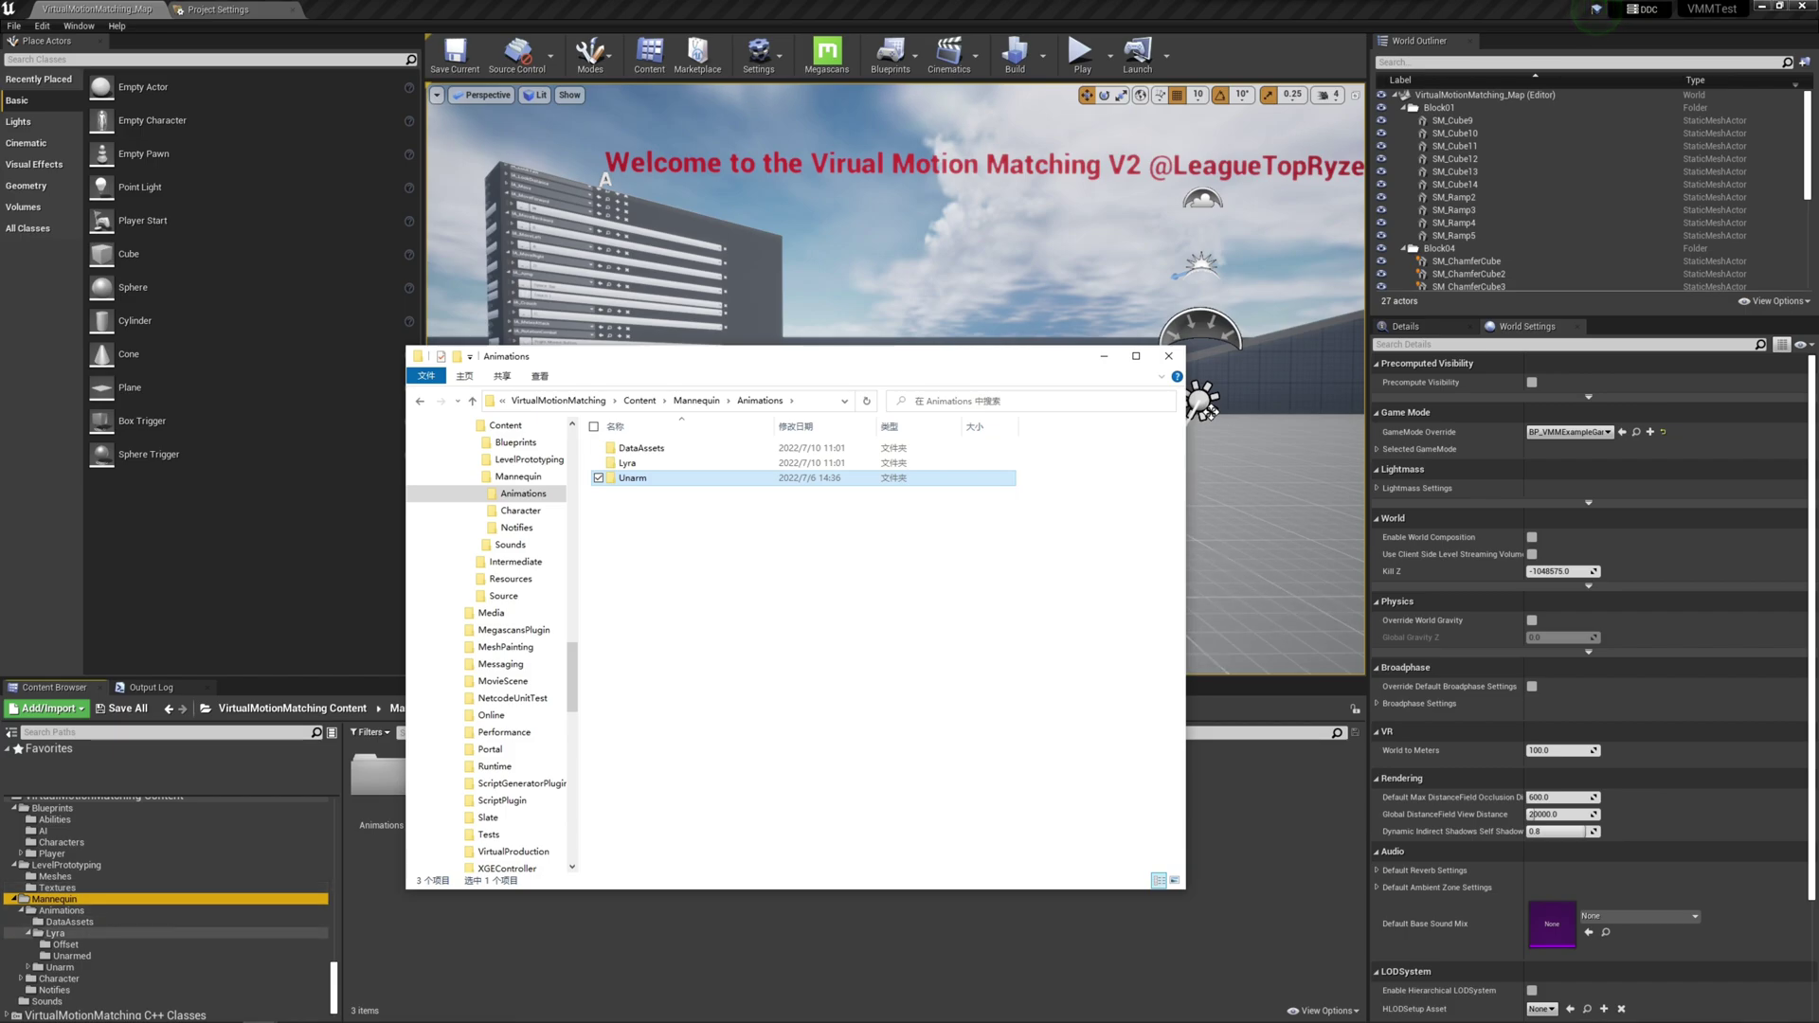
{"action": "key", "text": "alt+Tab"}
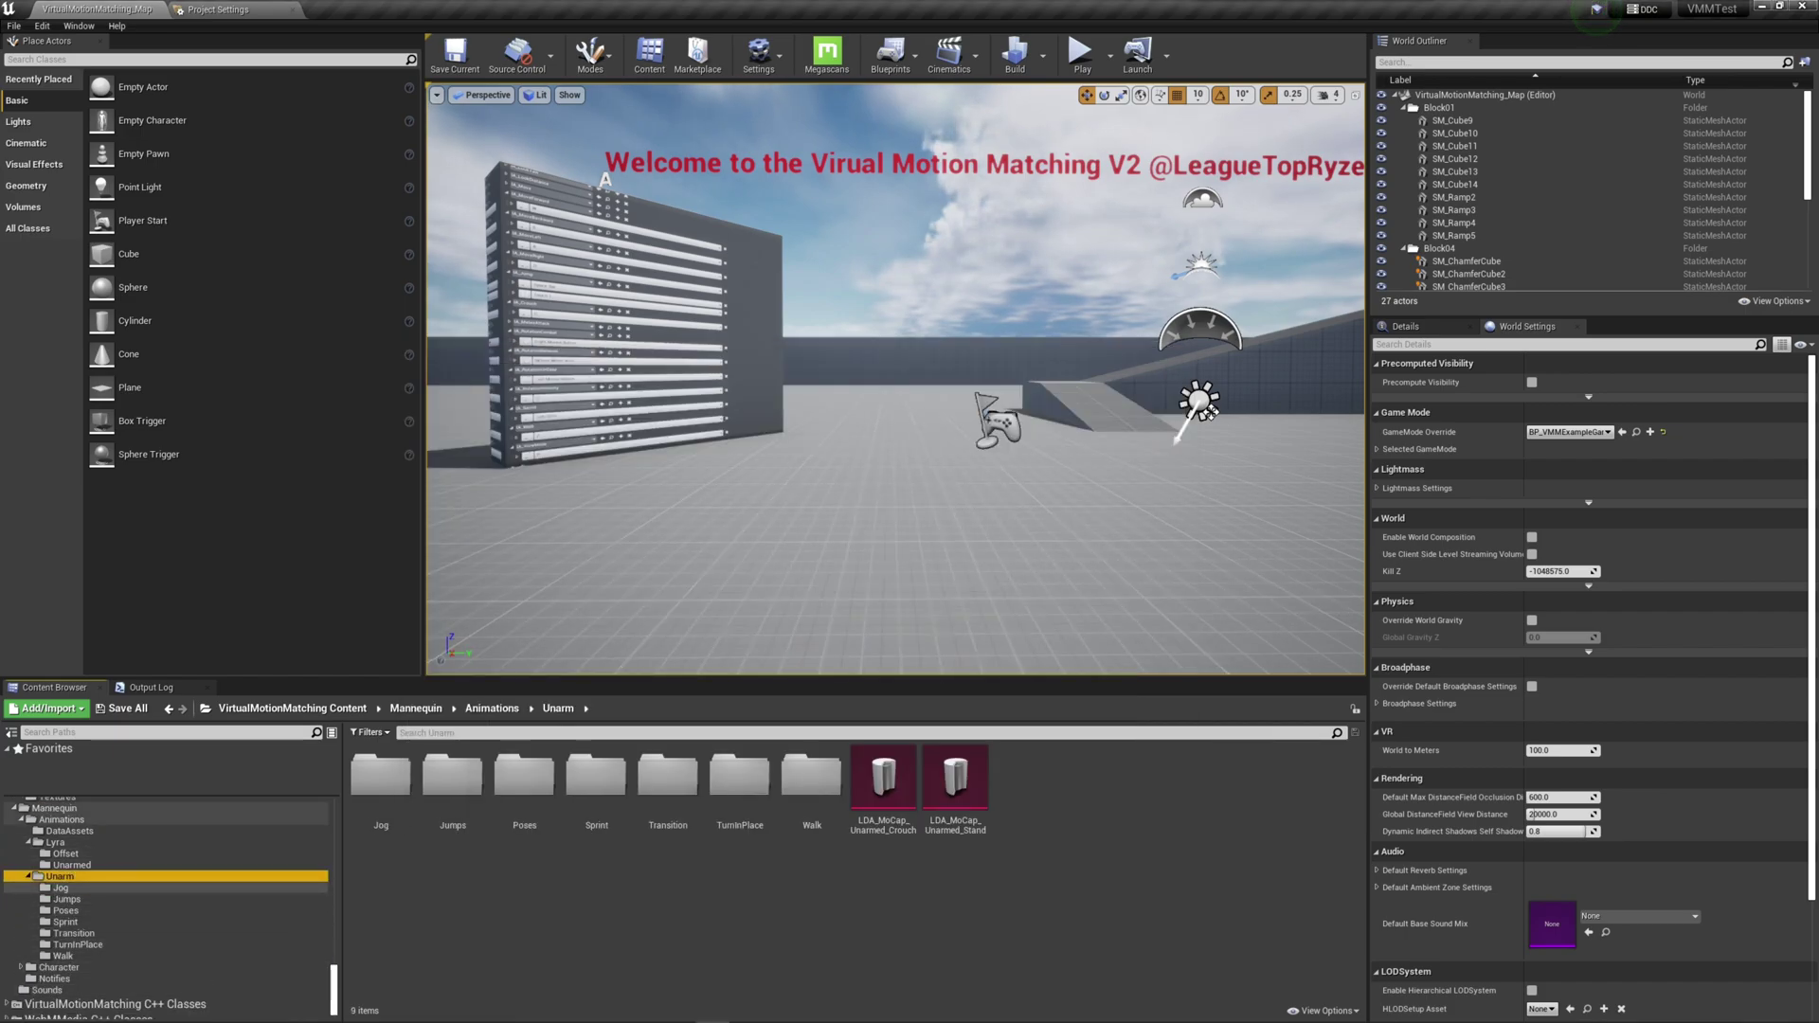
Load the MoCap Crouch and Stand assets, collect skill data assets, and select DT_MotionAnimations
{"action": "right_click", "coordinate": [883, 786]}
{"action": "key", "text": "Escape"}
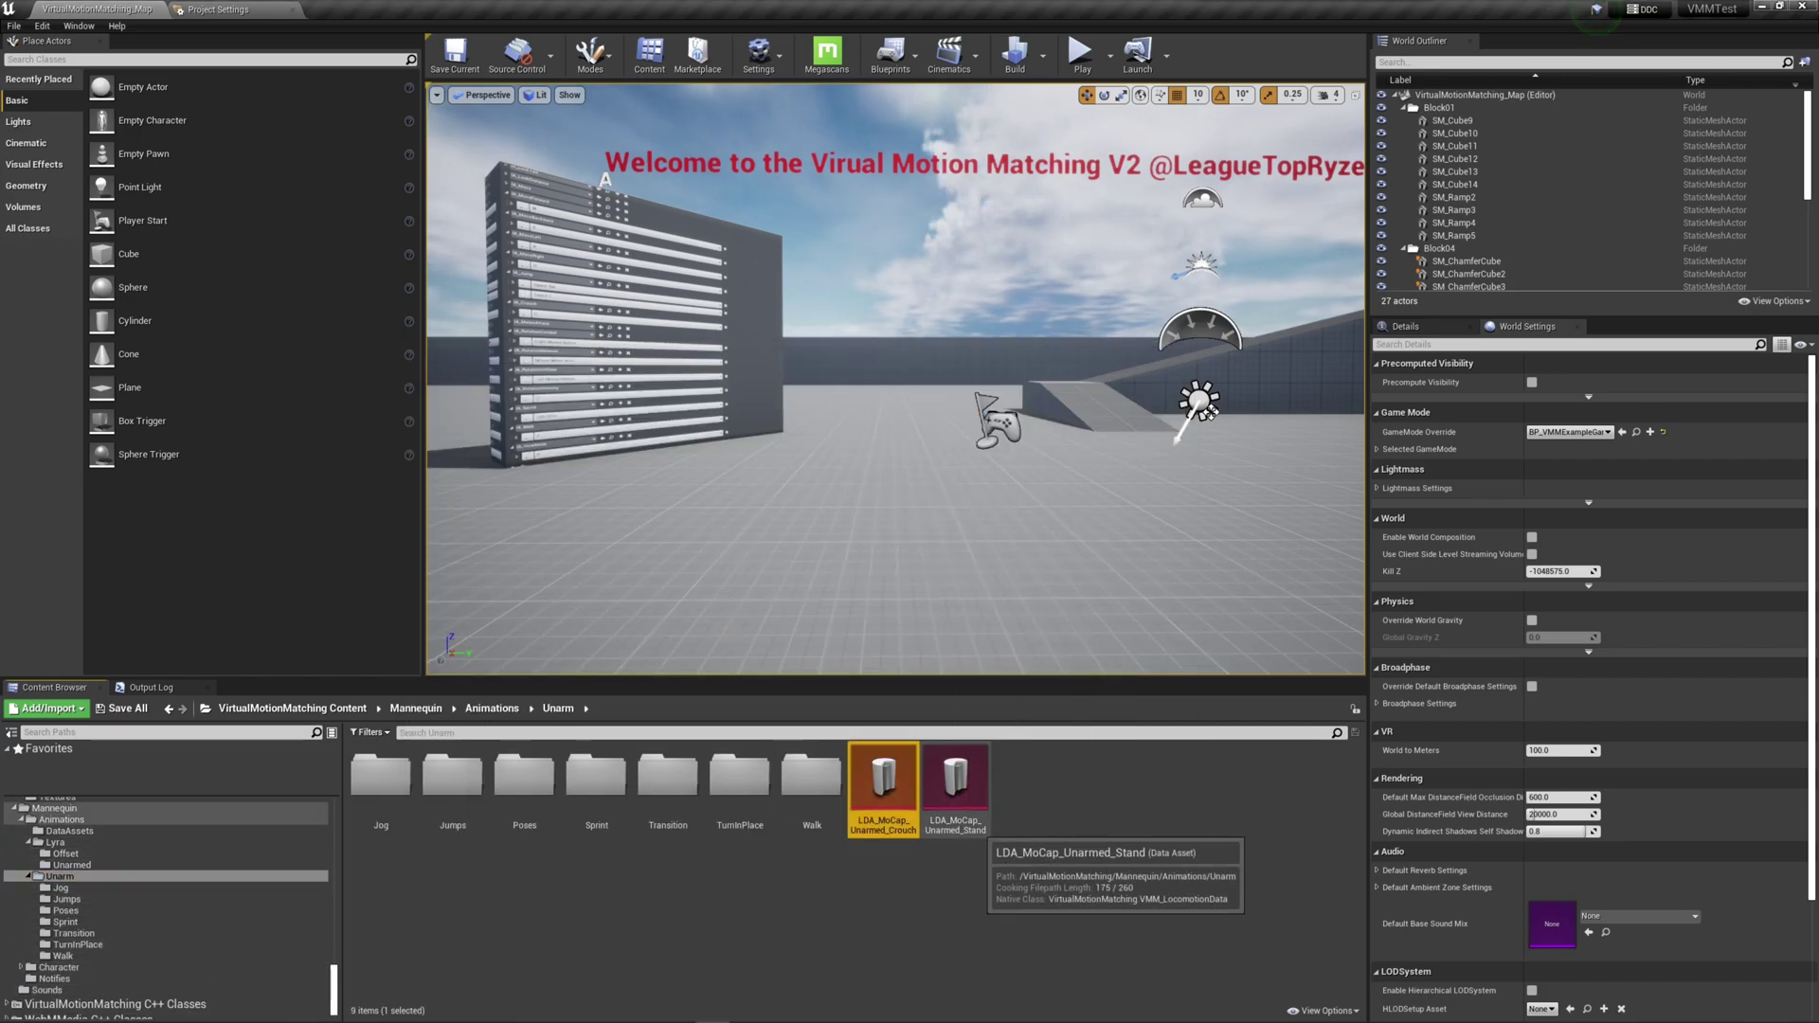
{"action": "right_click", "coordinate": [976, 817]}
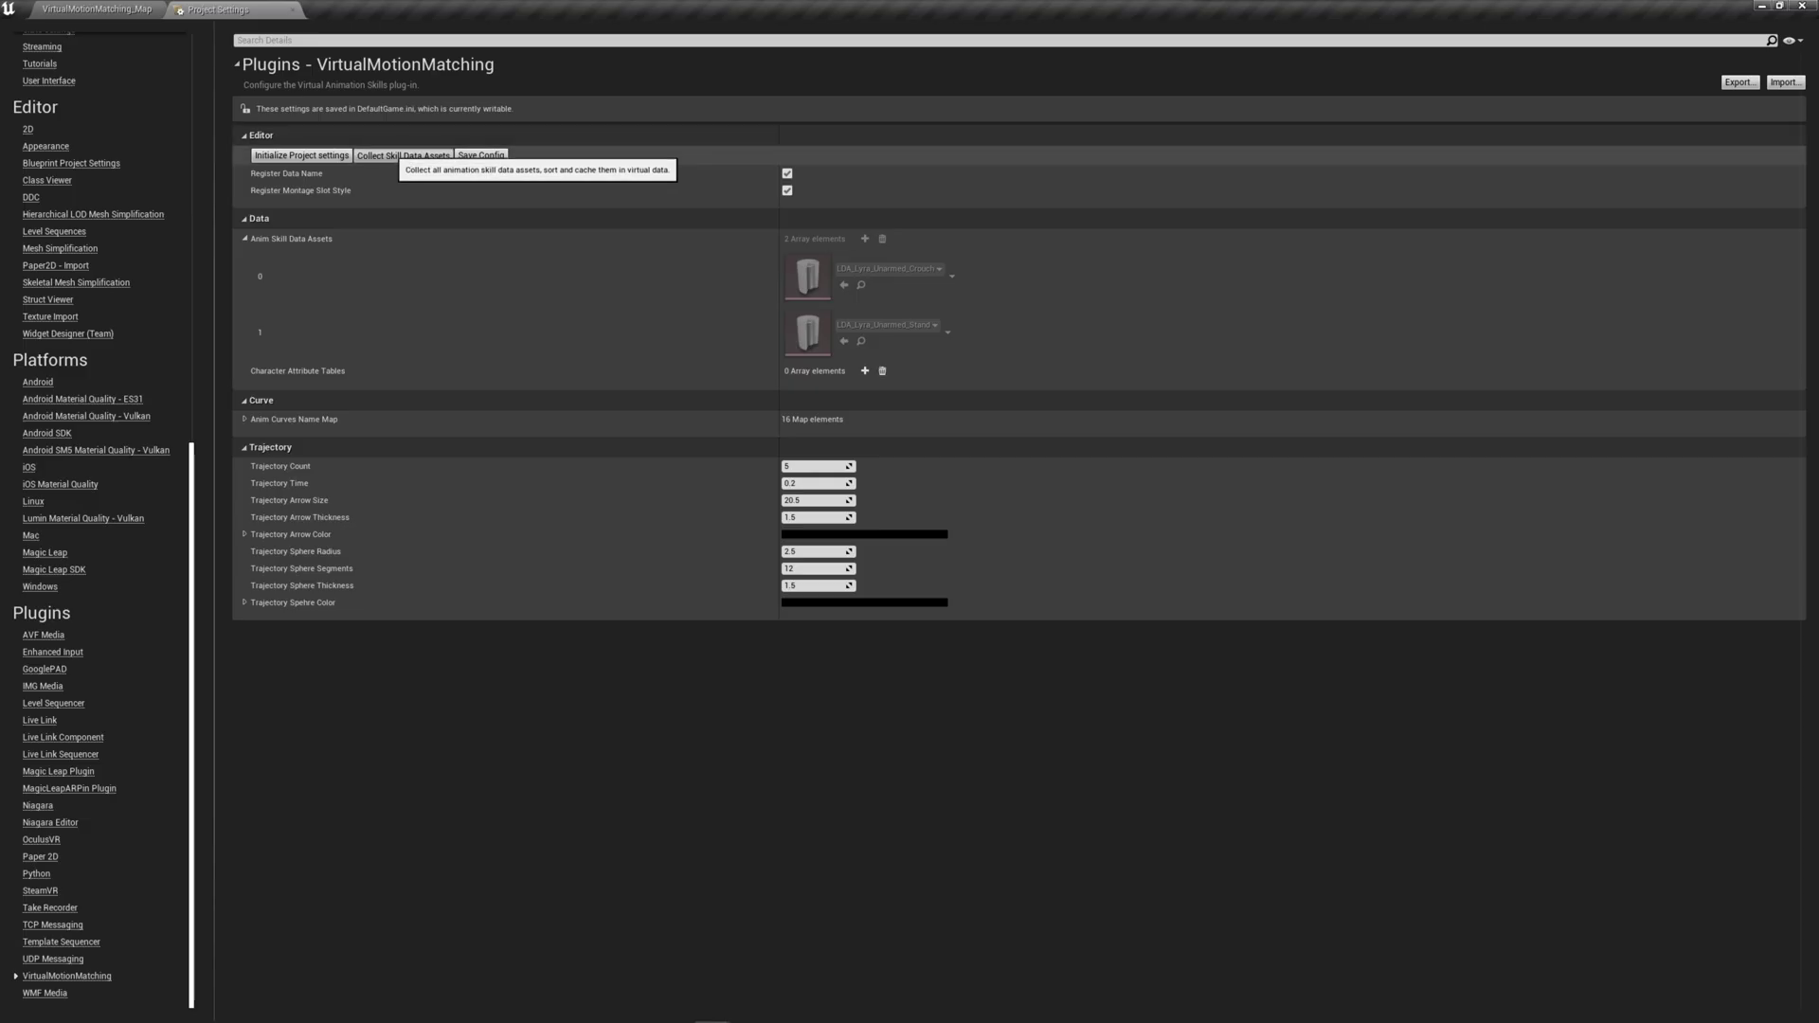
{"action": "left_click", "coordinate": [396, 156]}
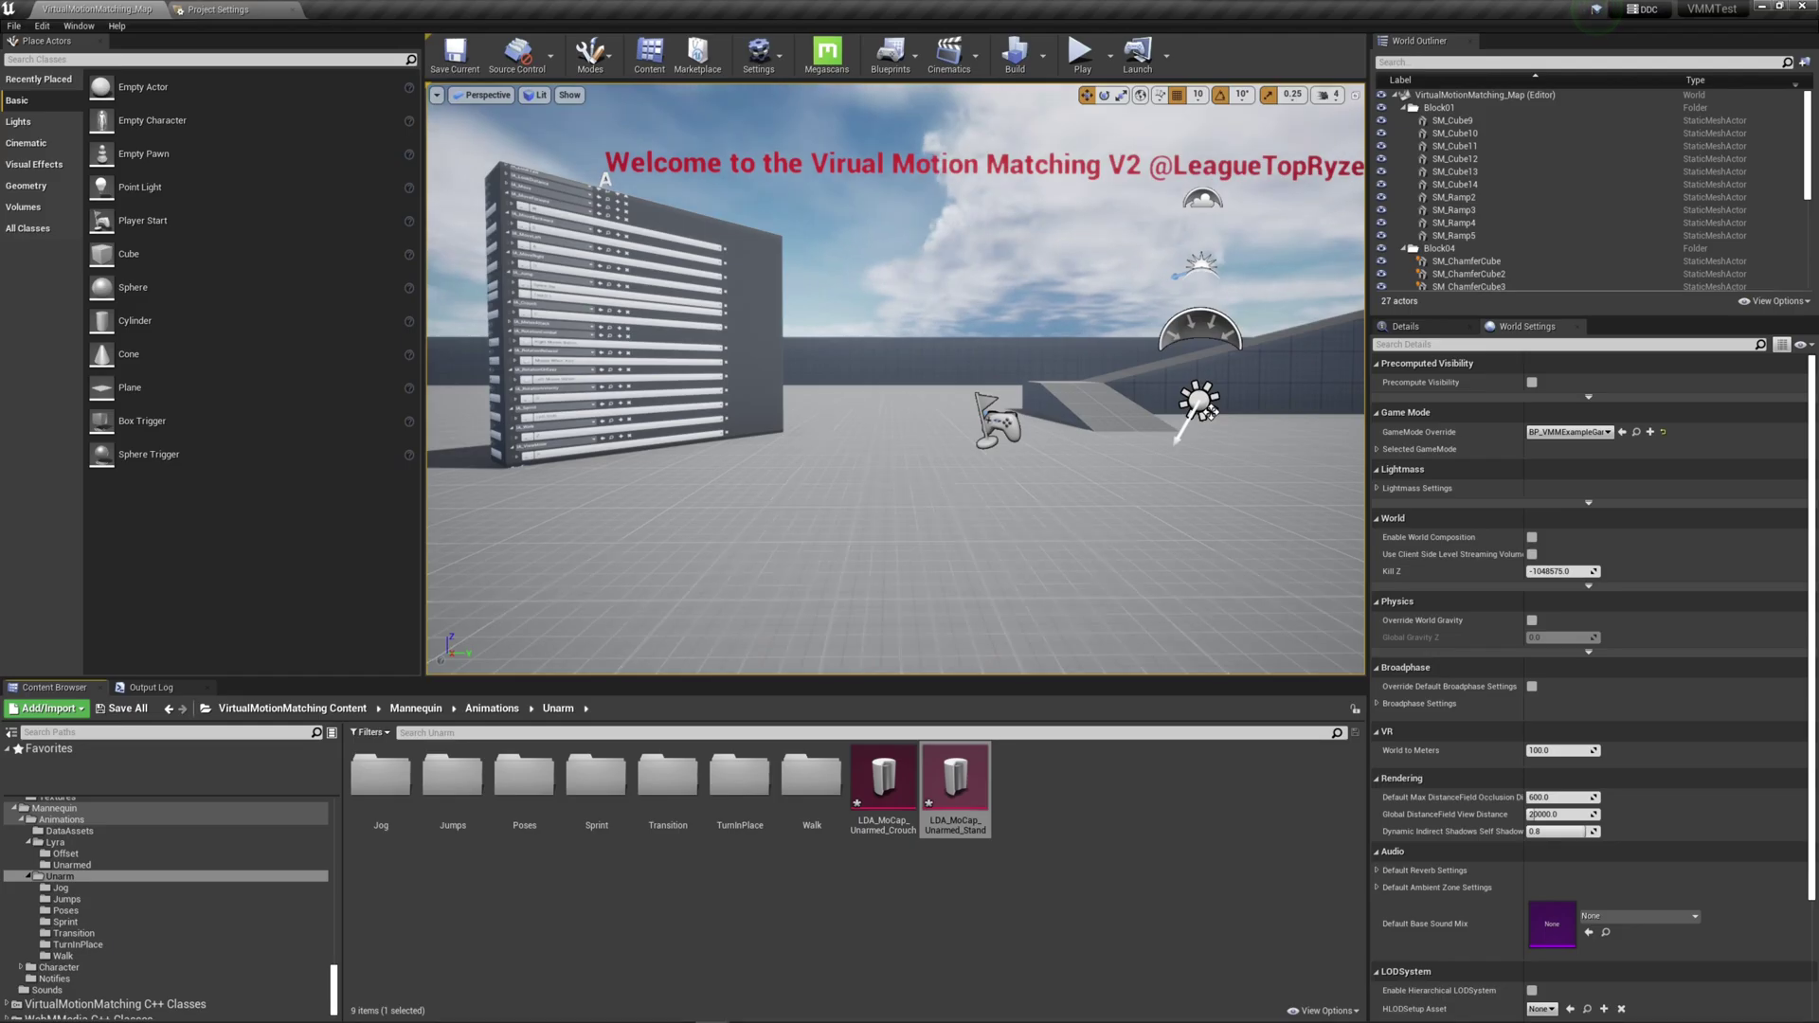
{"action": "left_click", "coordinate": [69, 831]}
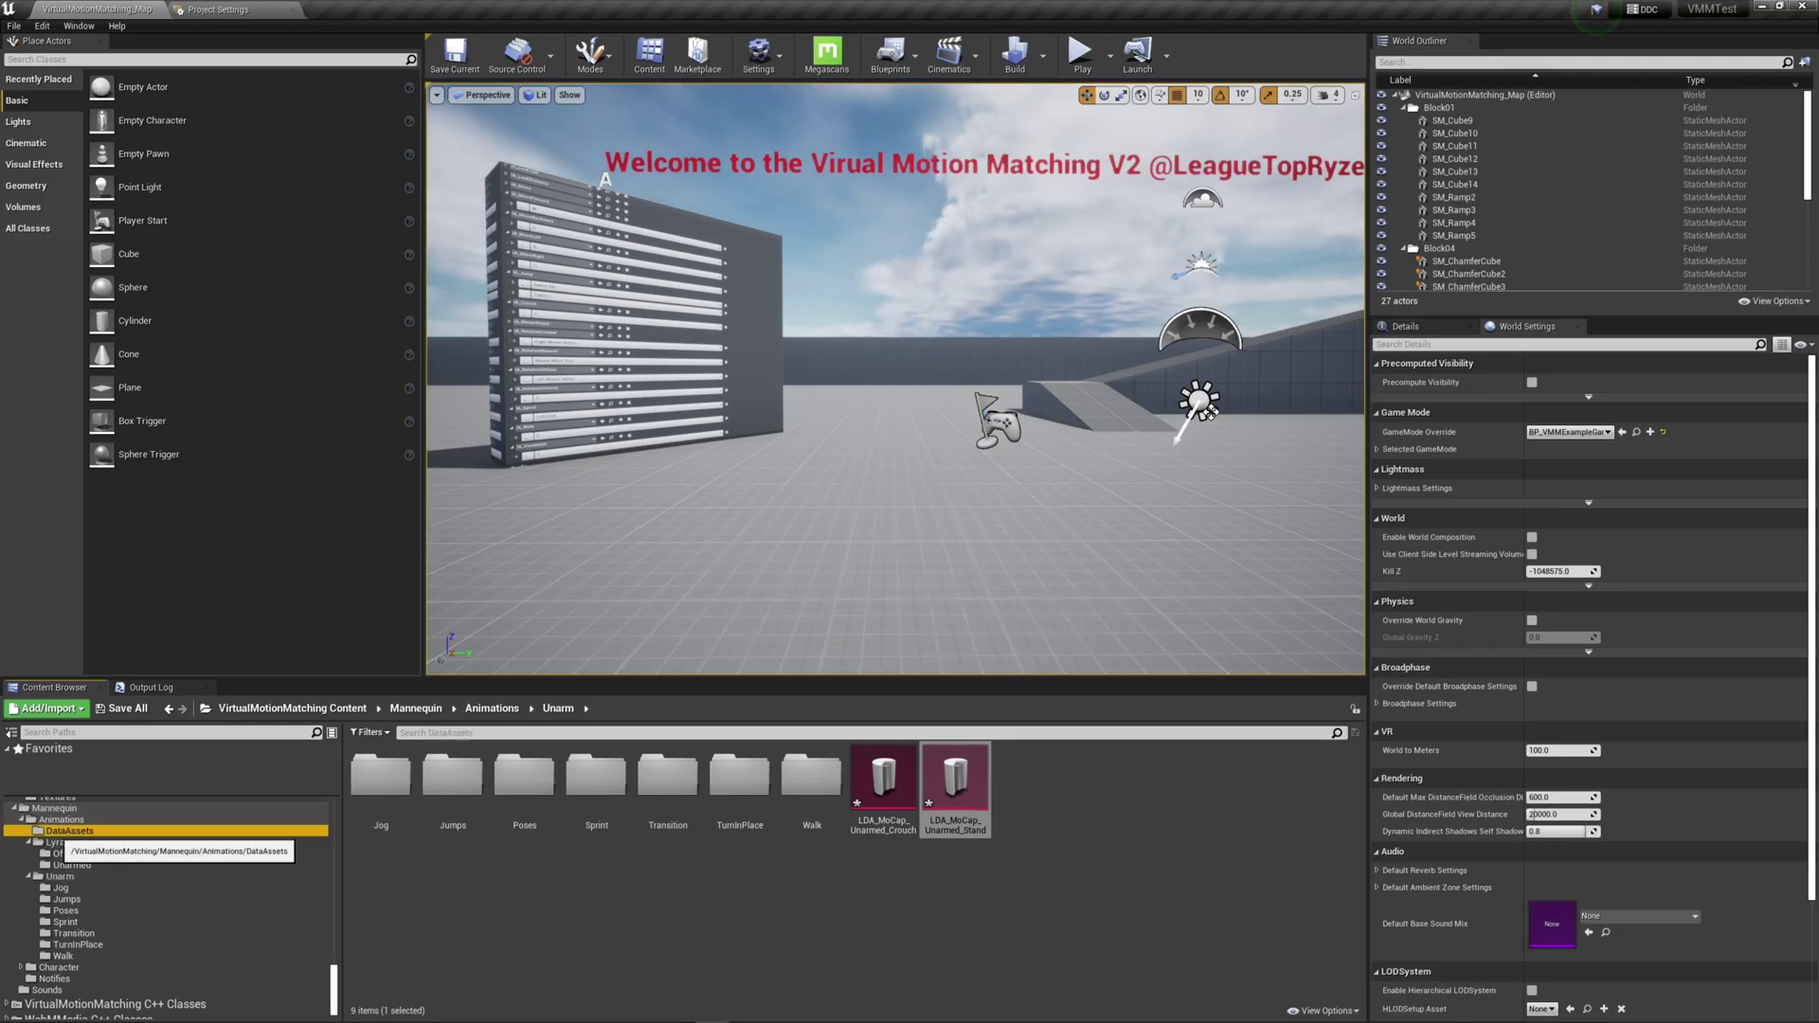
{"action": "left_click", "coordinate": [525, 784]}
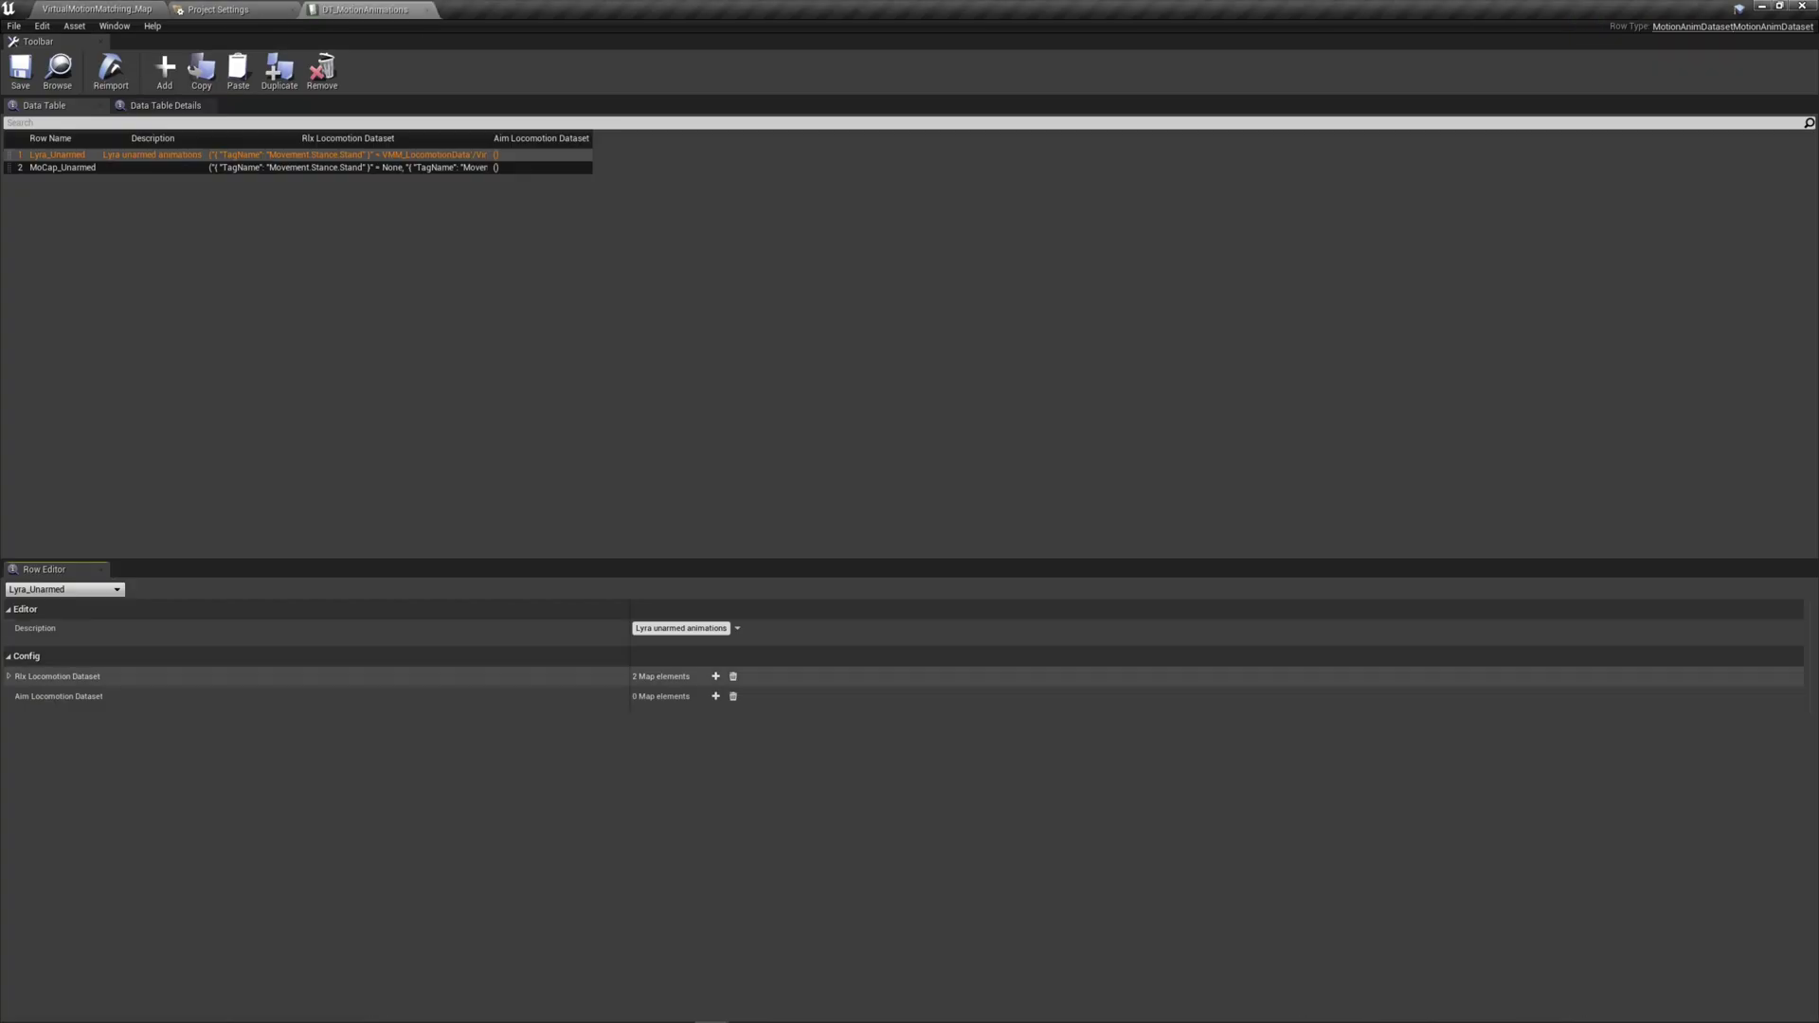
Map MoCap_Unarmed's Stand and Crouch stances to LDA_MoCap_Unarmed_Stand and LDA_MoCap_Unarmed_Crouch
{"action": "left_click", "coordinate": [21, 697]}
{"action": "left_click", "coordinate": [22, 792]}
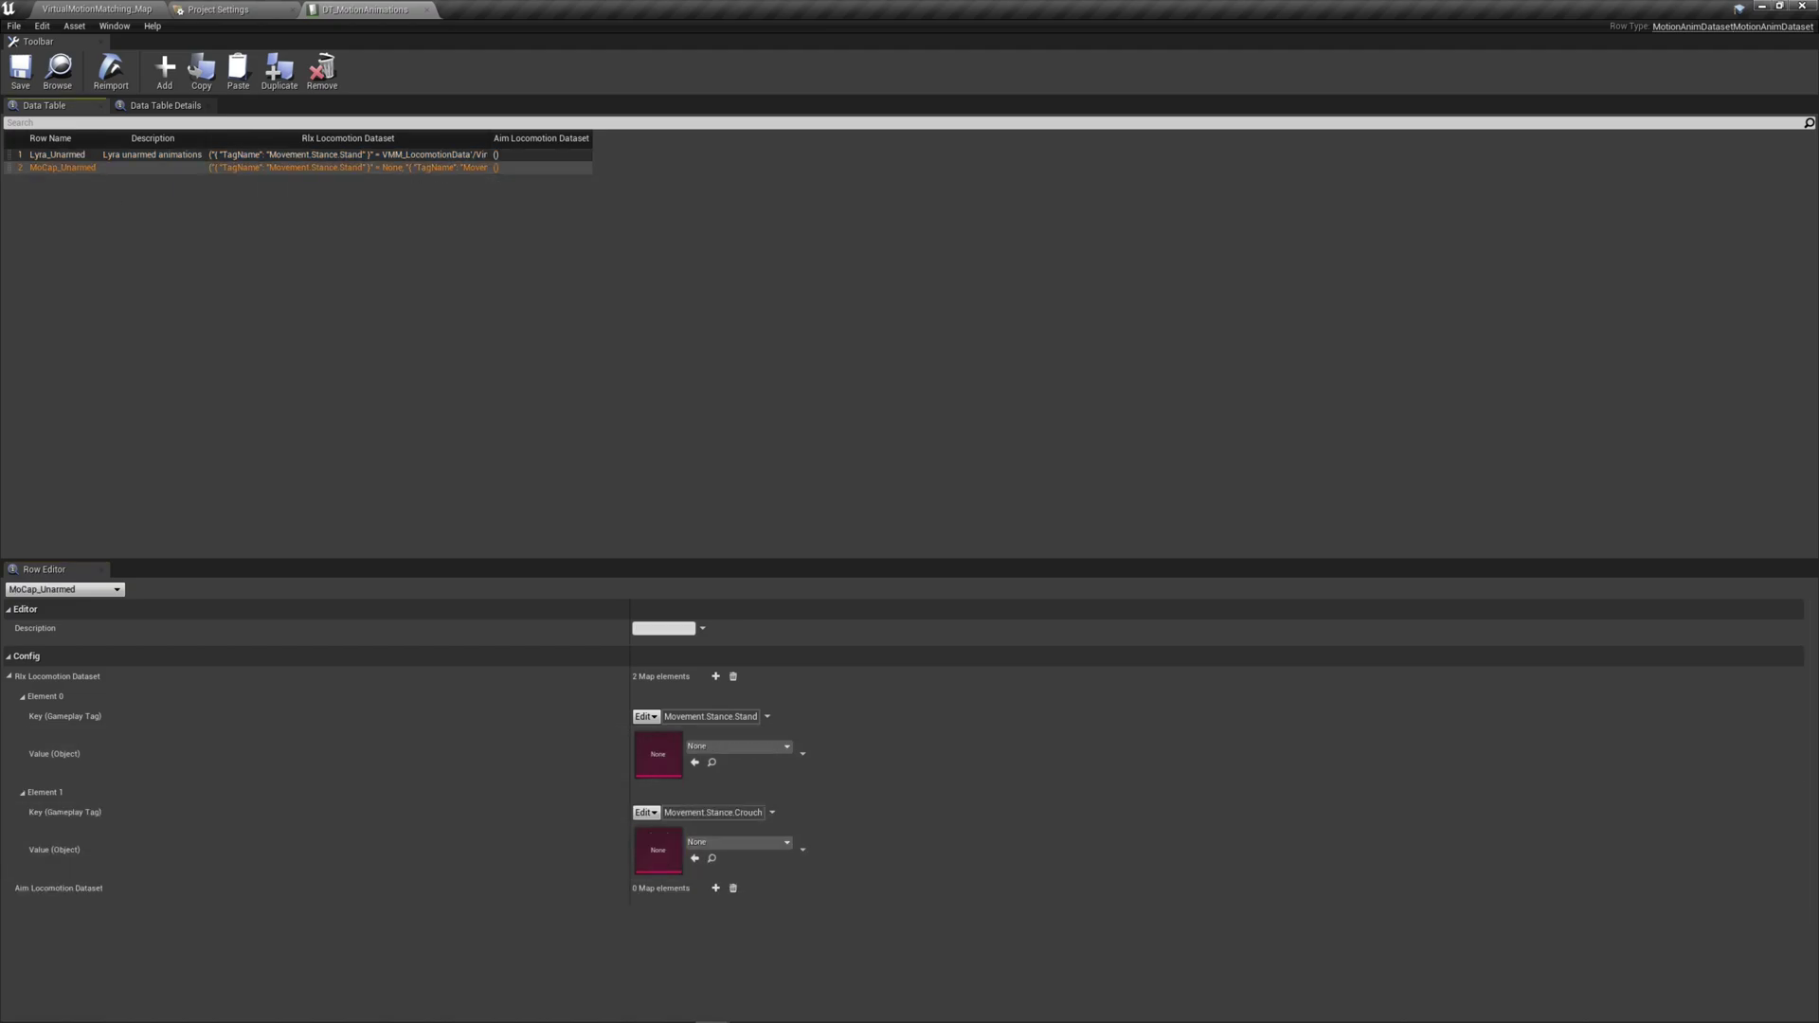
{"action": "left_click", "coordinate": [772, 747]}
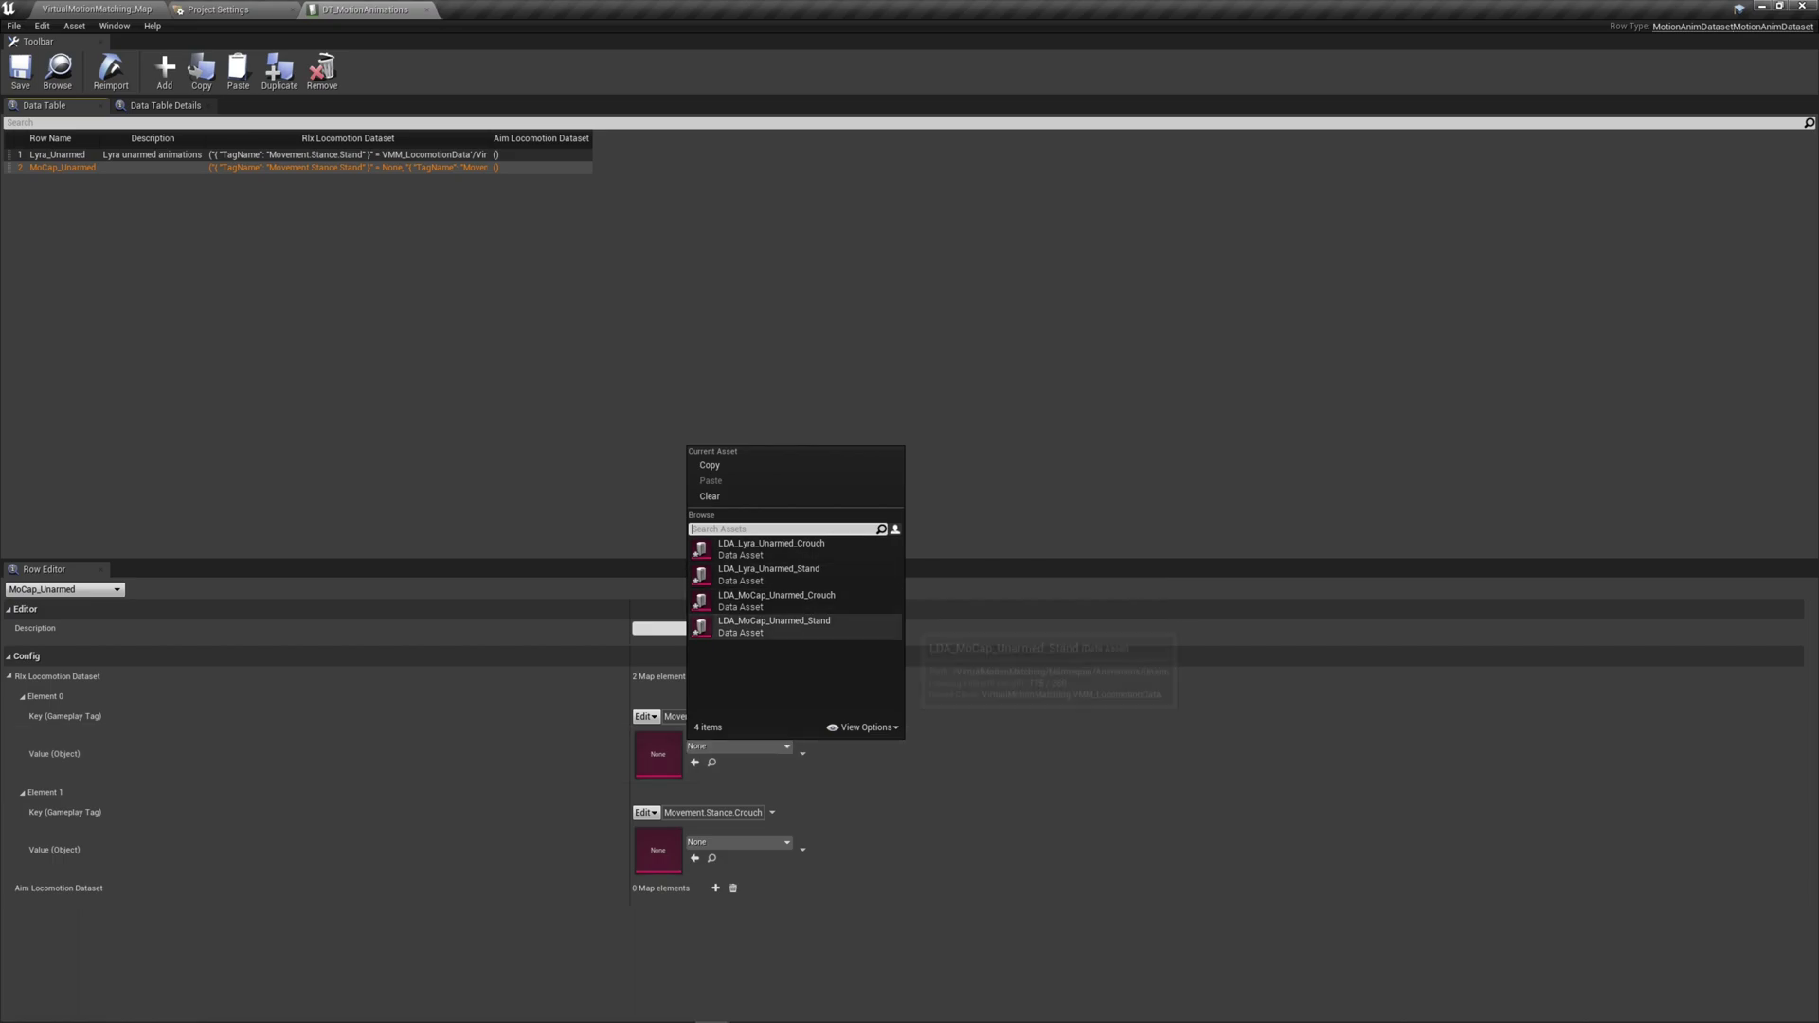
{"action": "left_click", "coordinate": [774, 625]}
{"action": "left_click", "coordinate": [739, 842]}
{"action": "left_click", "coordinate": [777, 691]}
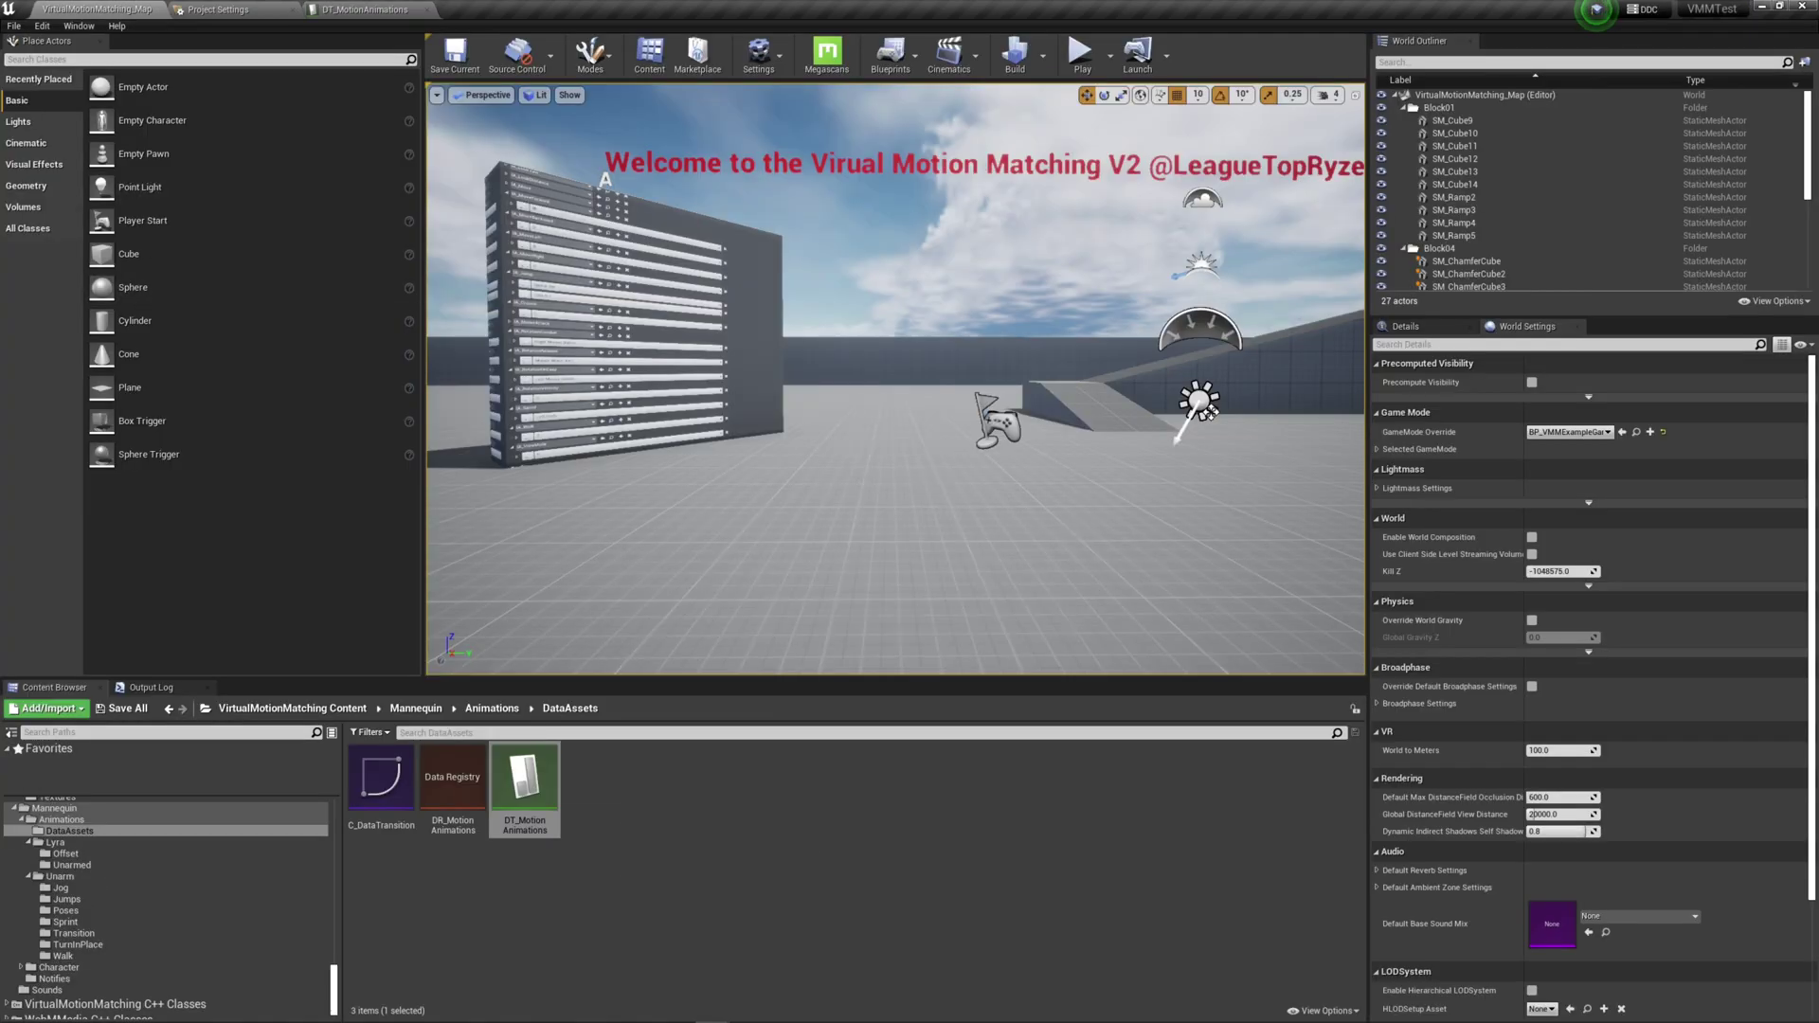
{"action": "double_click", "coordinate": [453, 791]}
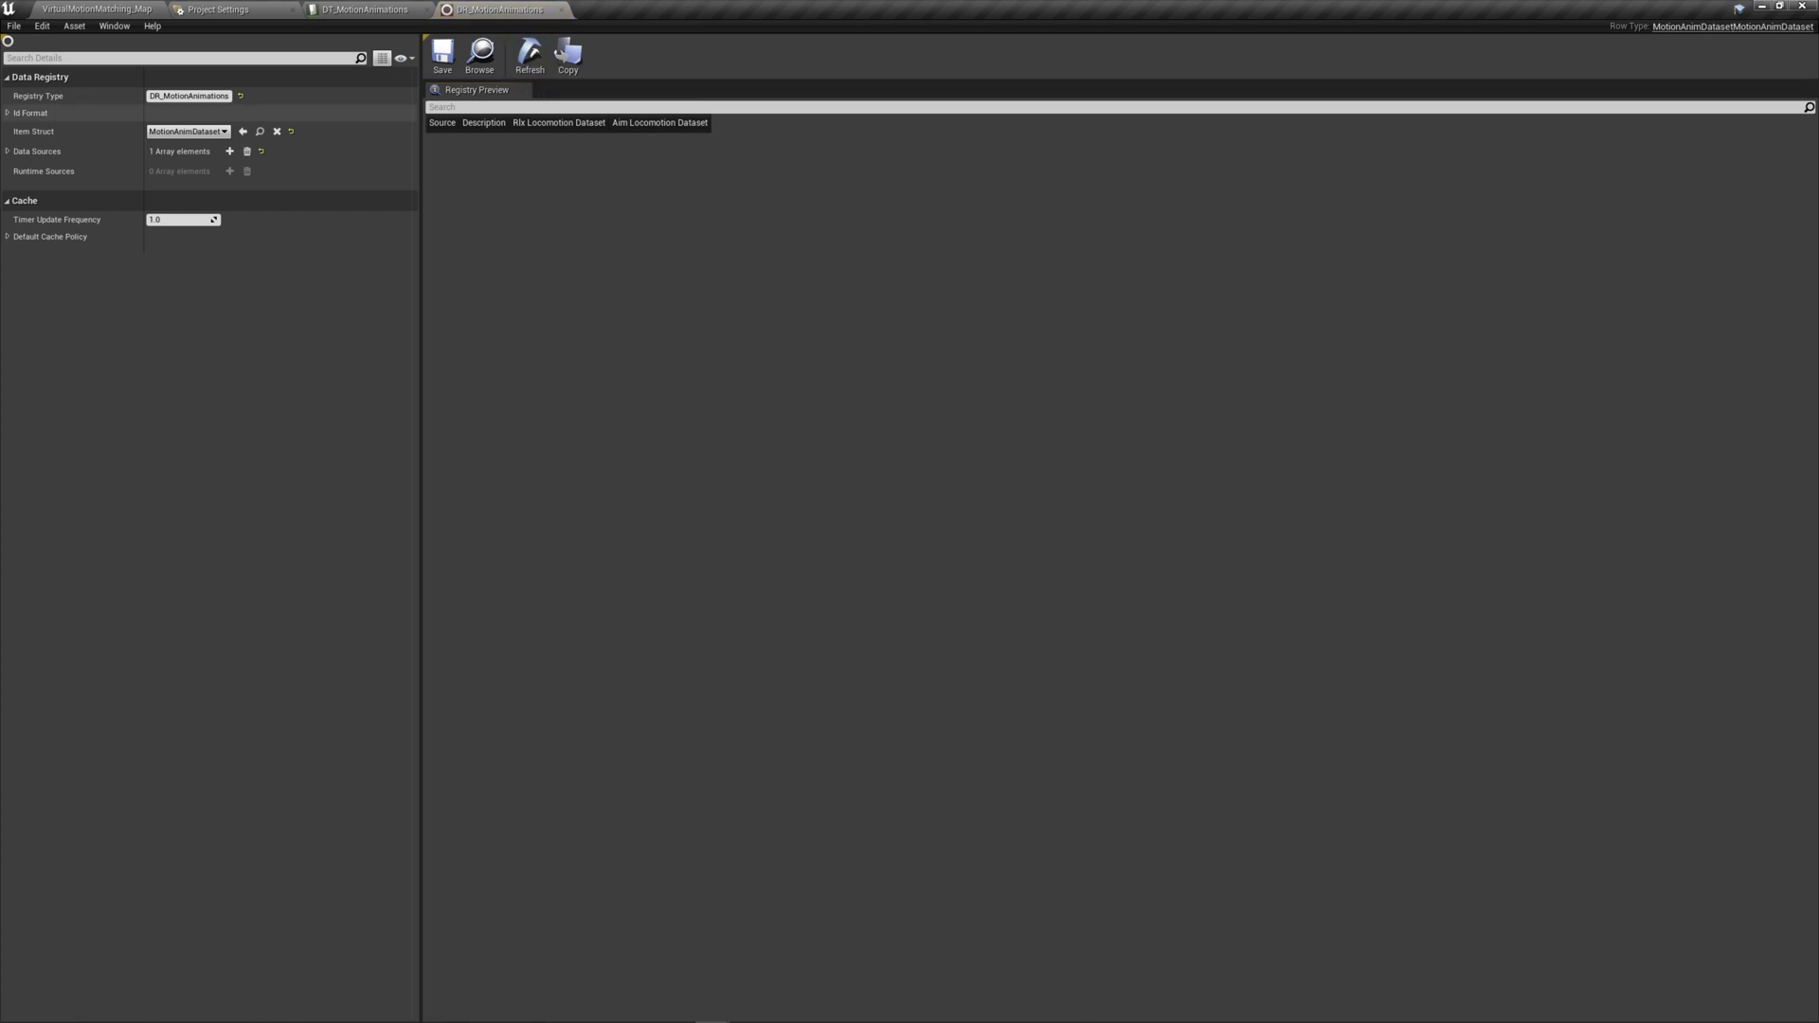
Check DR_MotionAnimations' data sources, then browse to Mannequin > Animations > DataAssets
{"action": "left_click", "coordinate": [8, 152]}
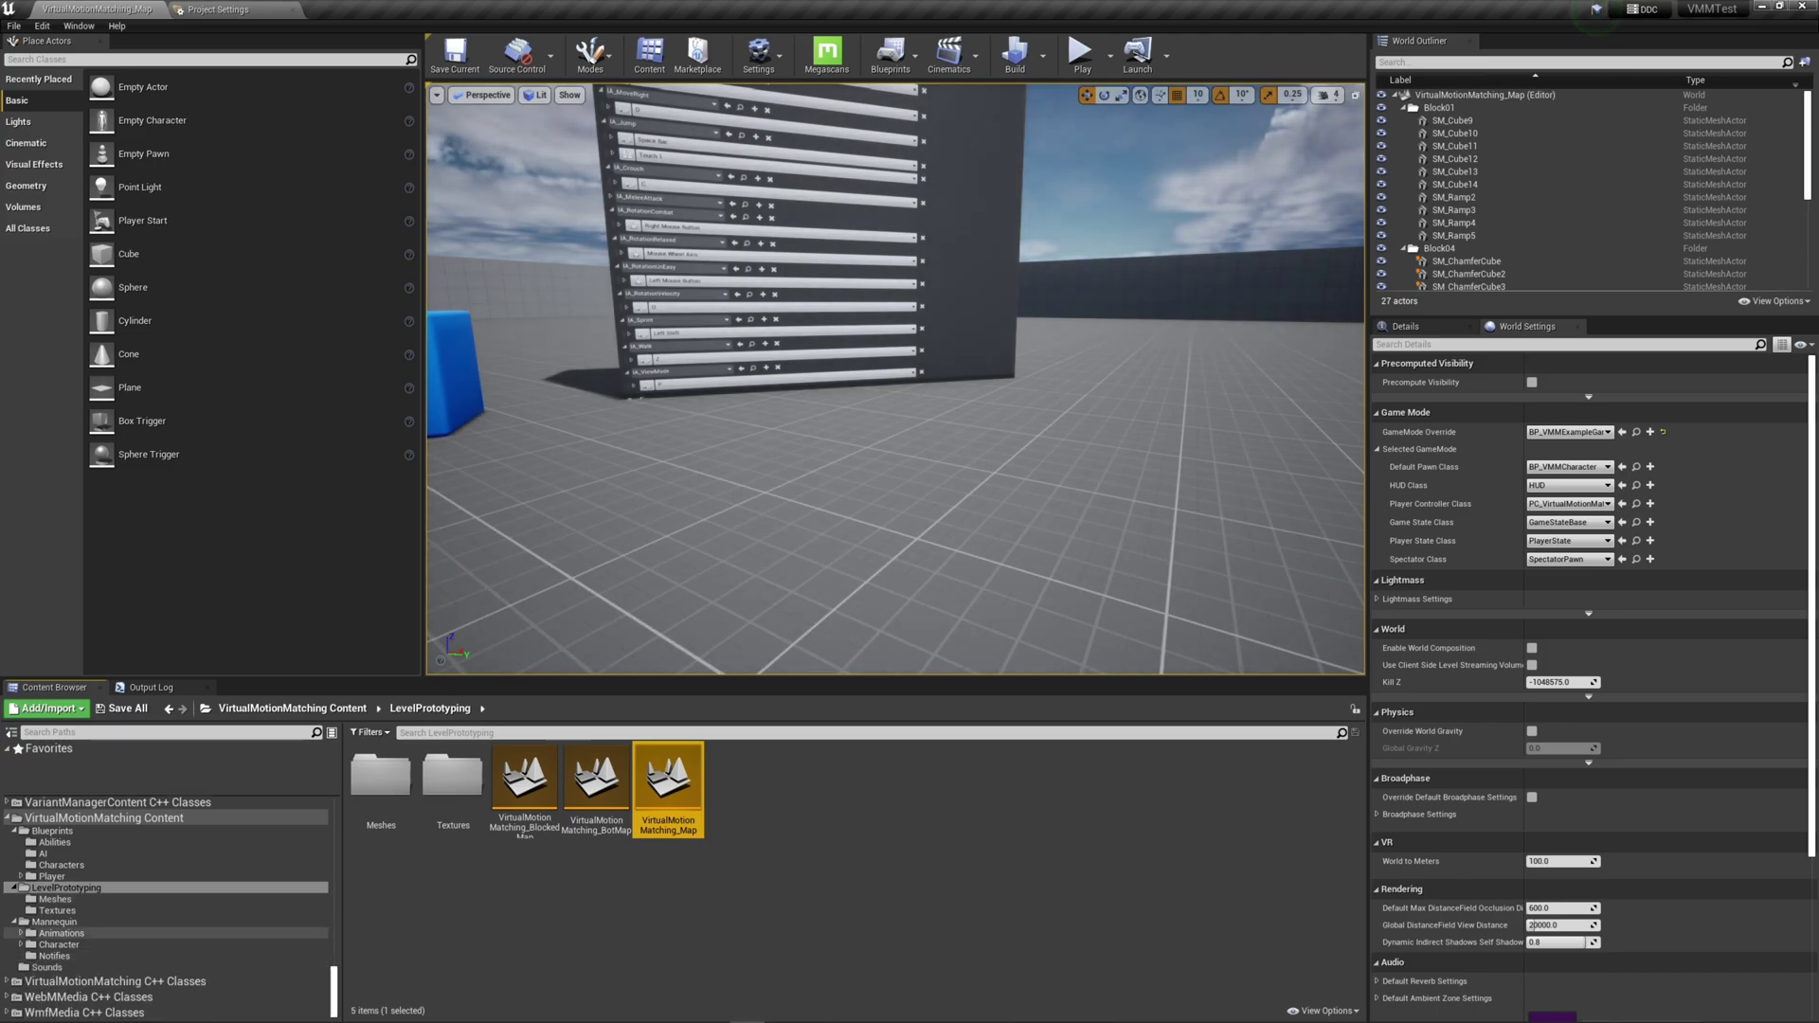
{"action": "double_click", "coordinate": [61, 933]}
{"action": "left_click", "coordinate": [69, 944]}
Set ABP_VMM's anim registry item name to MoCap_Unarmed and compile the blueprint
{"action": "double_click", "coordinate": [453, 779]}
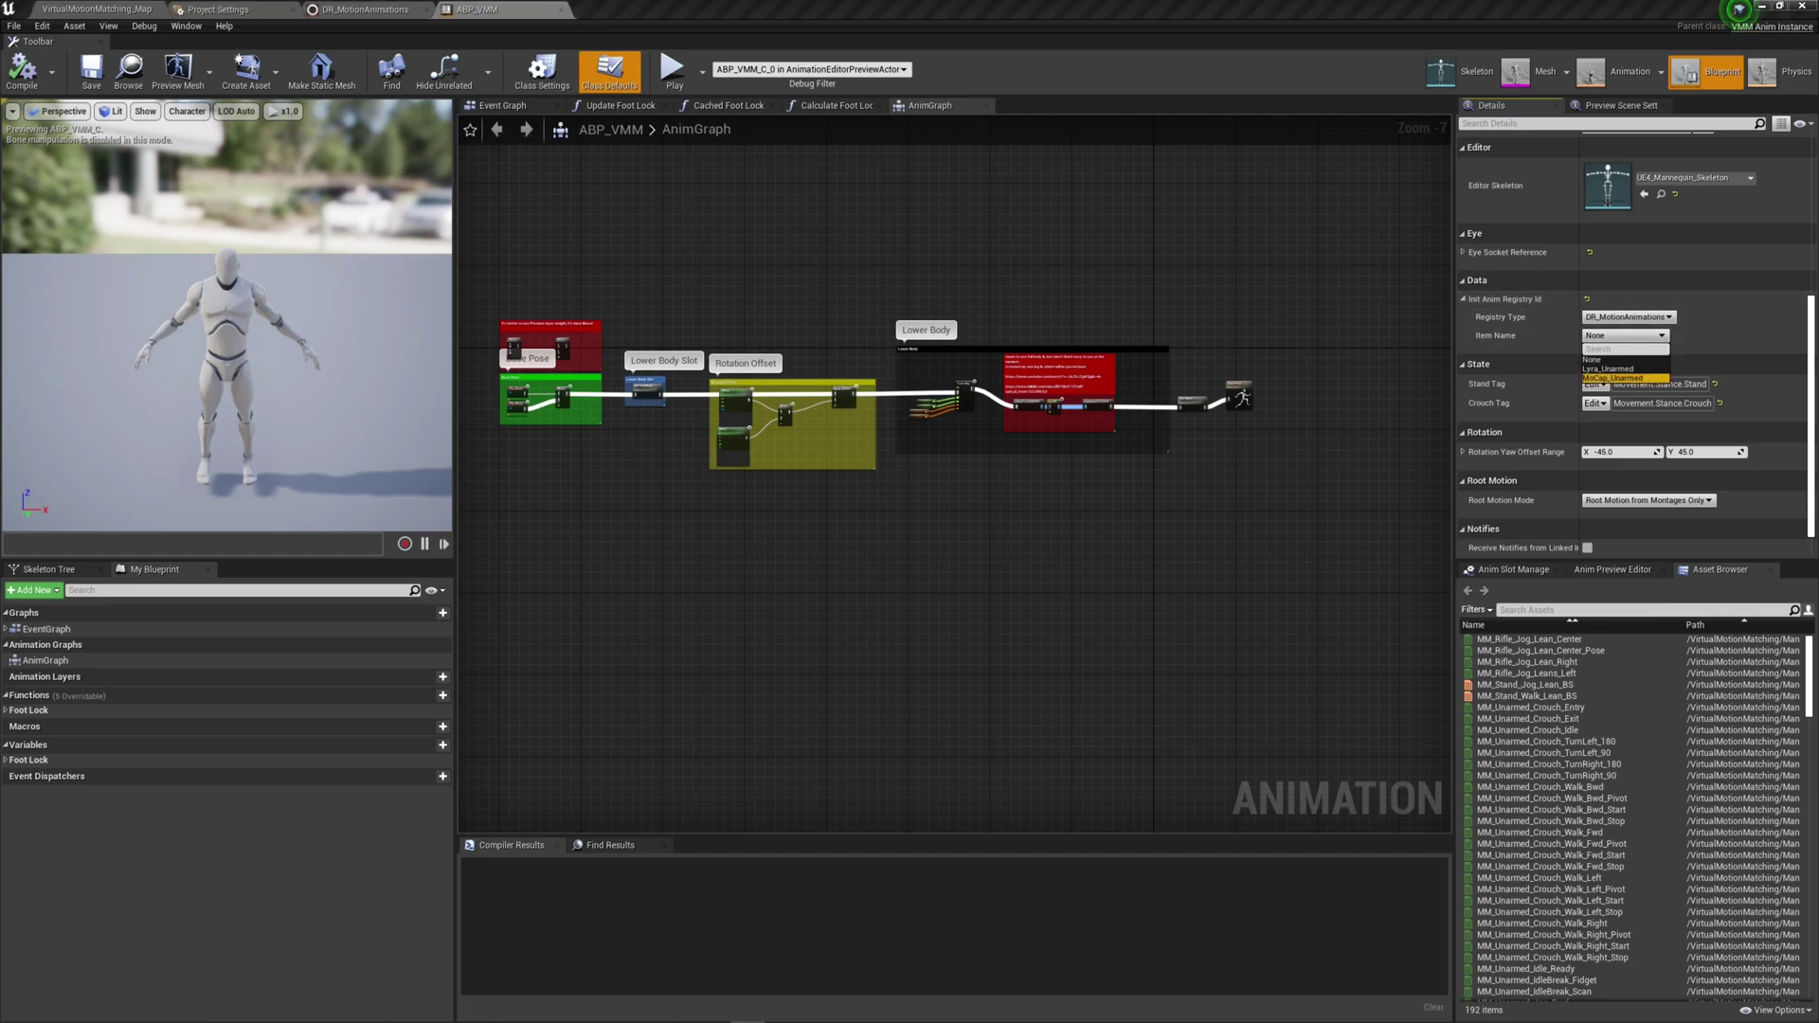
{"action": "left_click", "coordinate": [1612, 378]}
{"action": "left_click", "coordinate": [22, 71]}
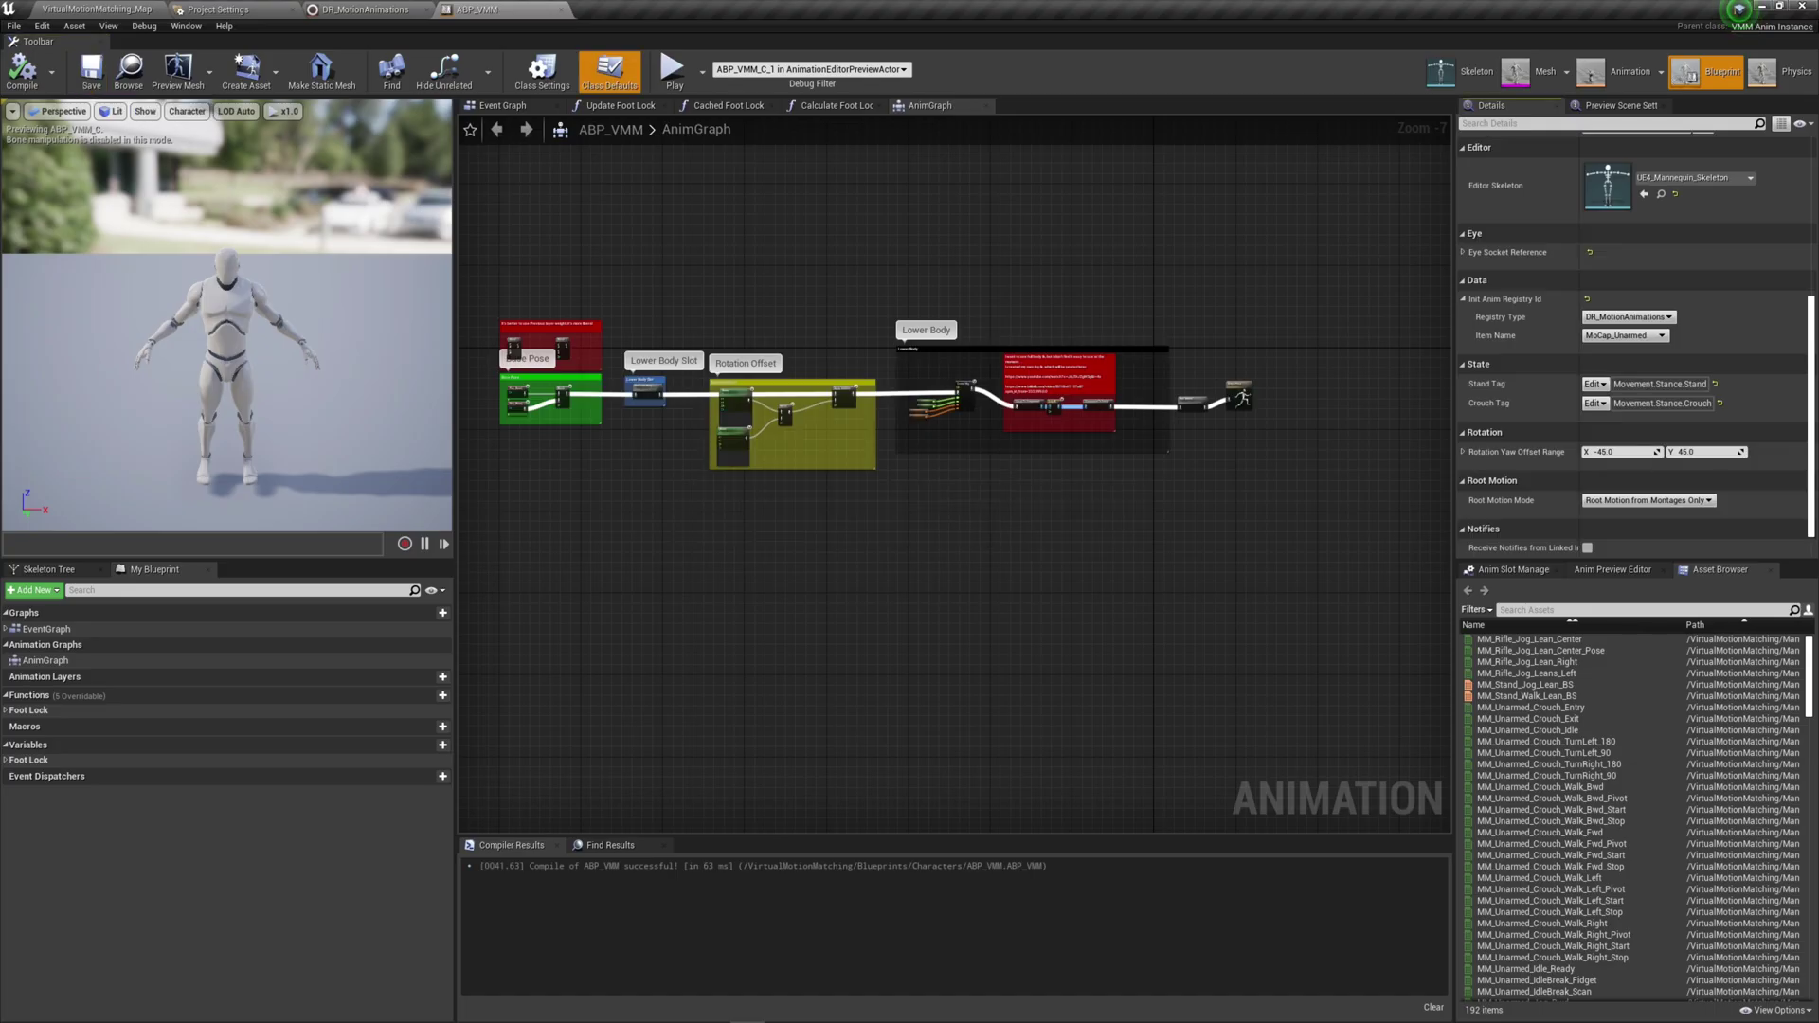
Play-test the character running forward with W, stop with Esc, then browse to the Lyra animations folder
{"action": "key", "text": "alt+p"}
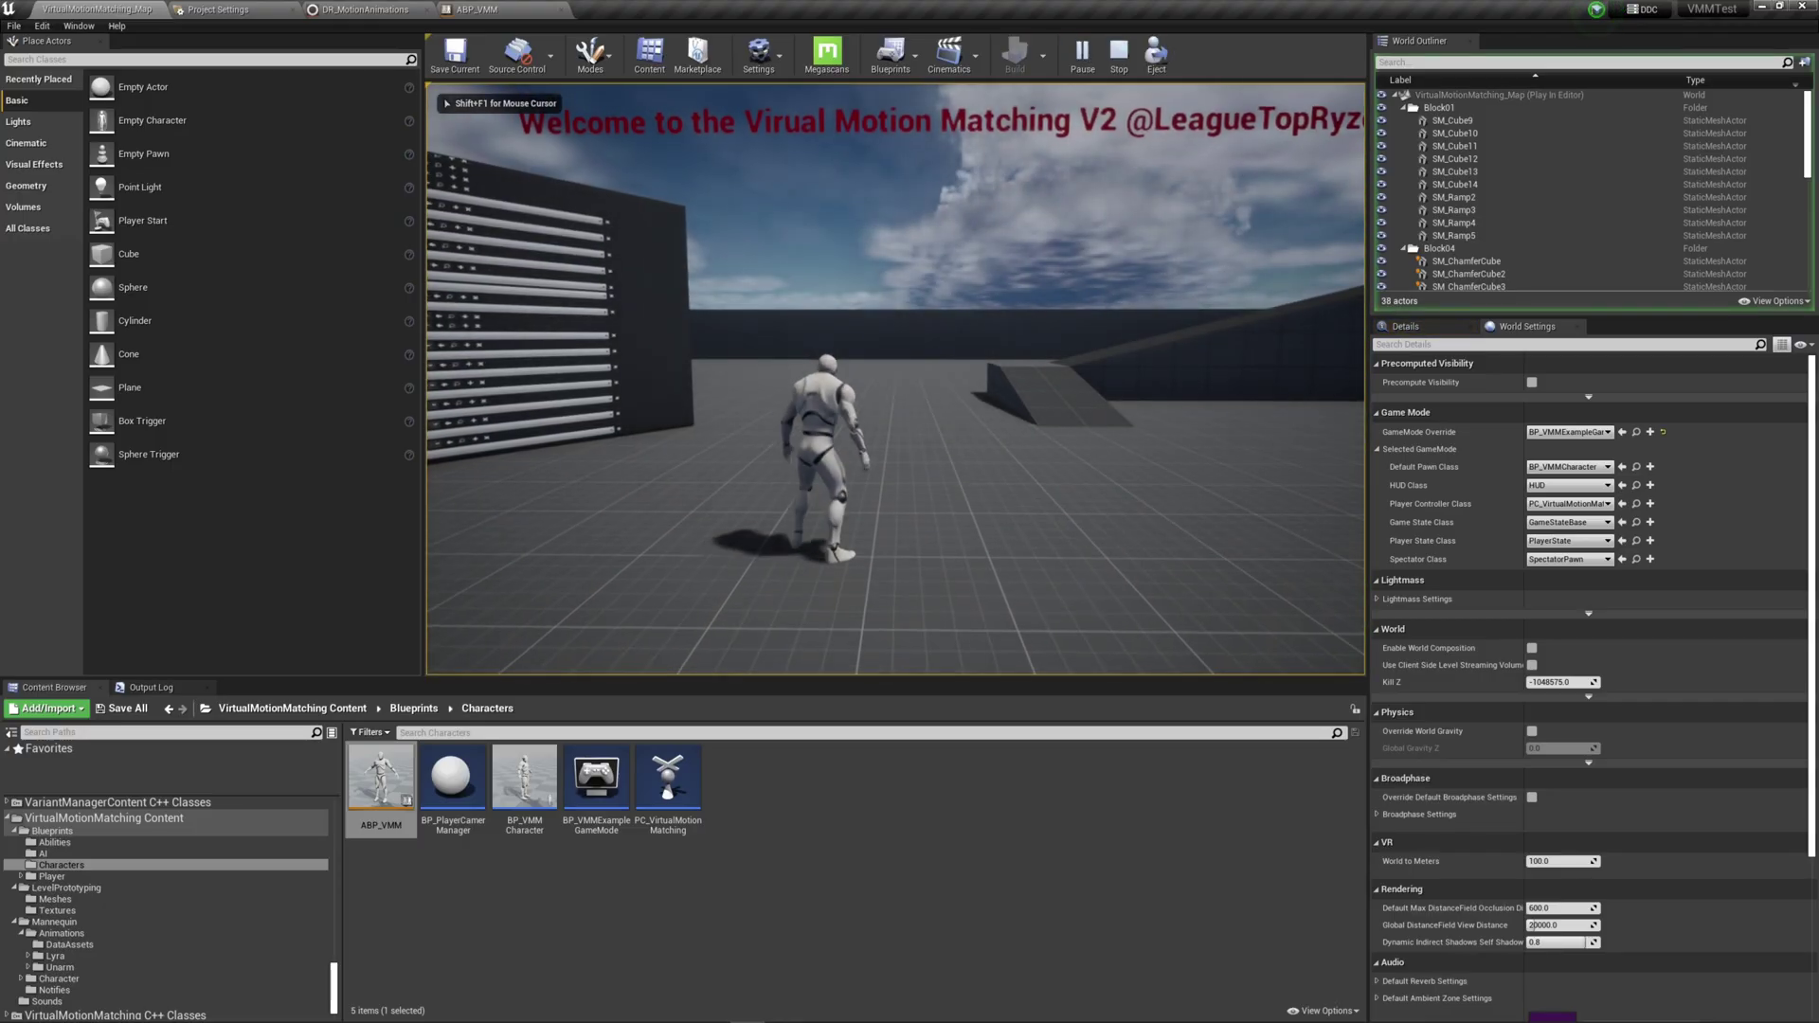
{"action": "key", "text": "w"}
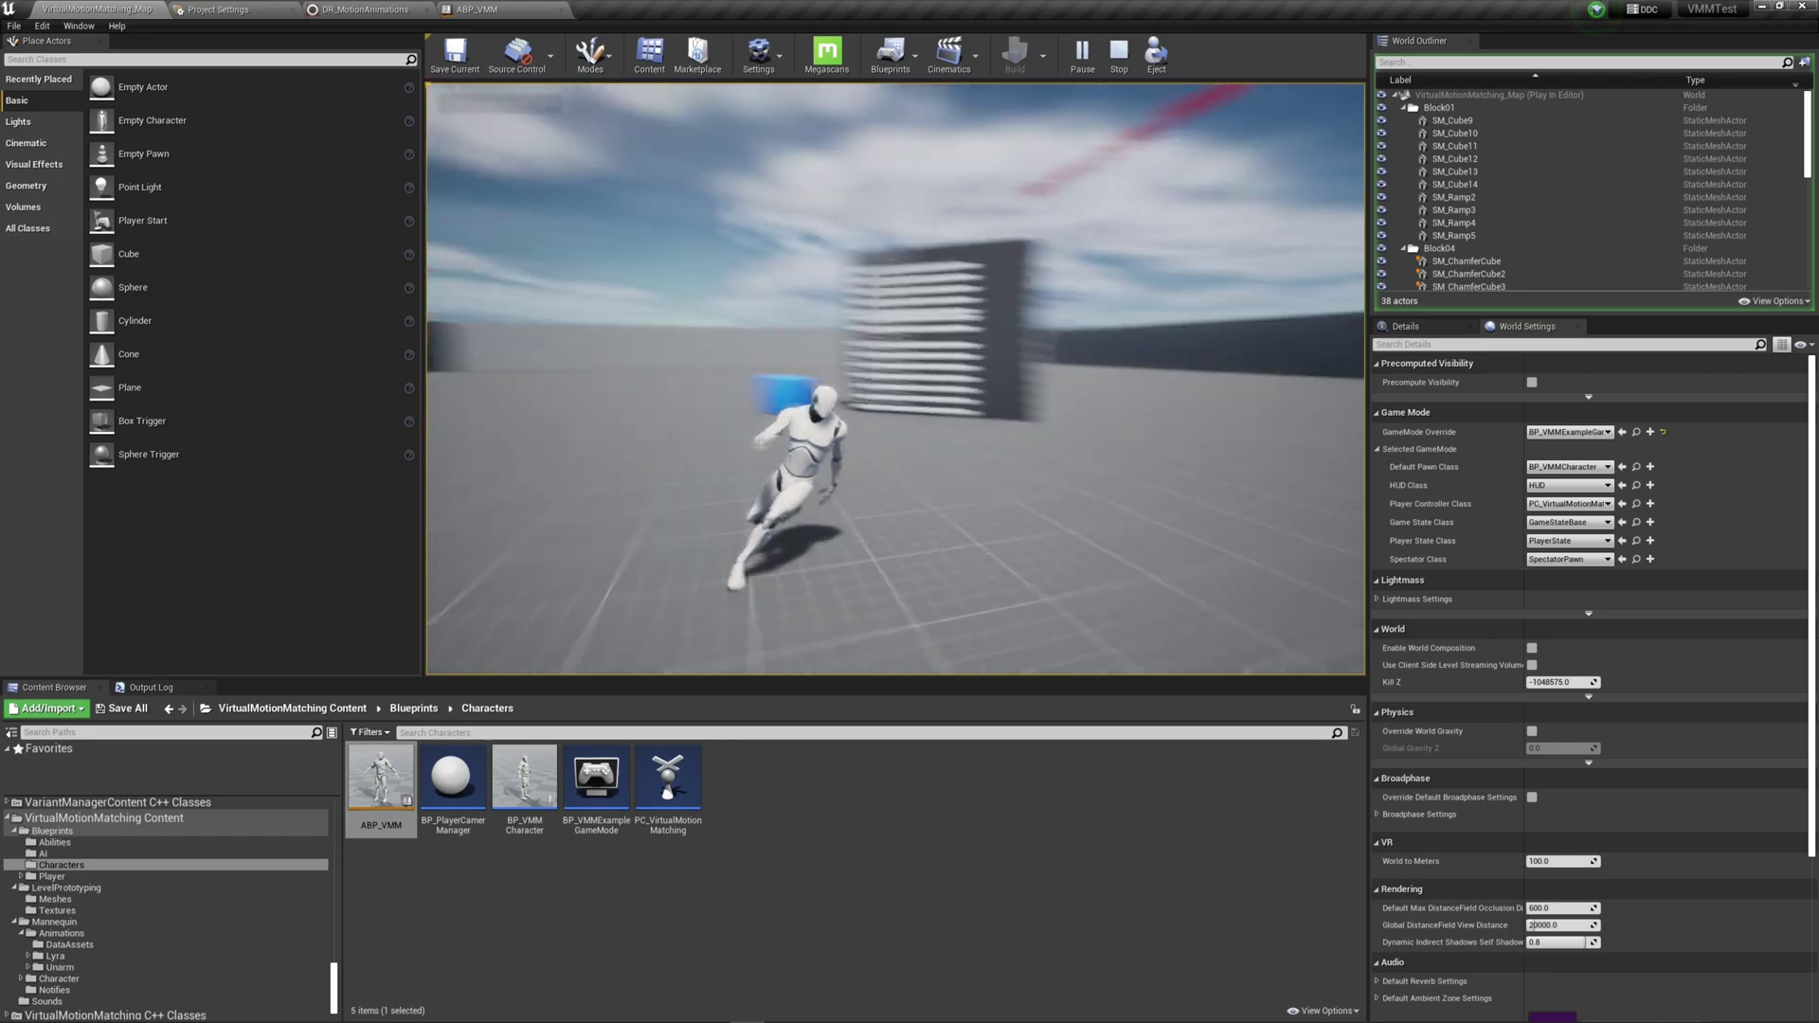
{"action": "key", "text": "w"}
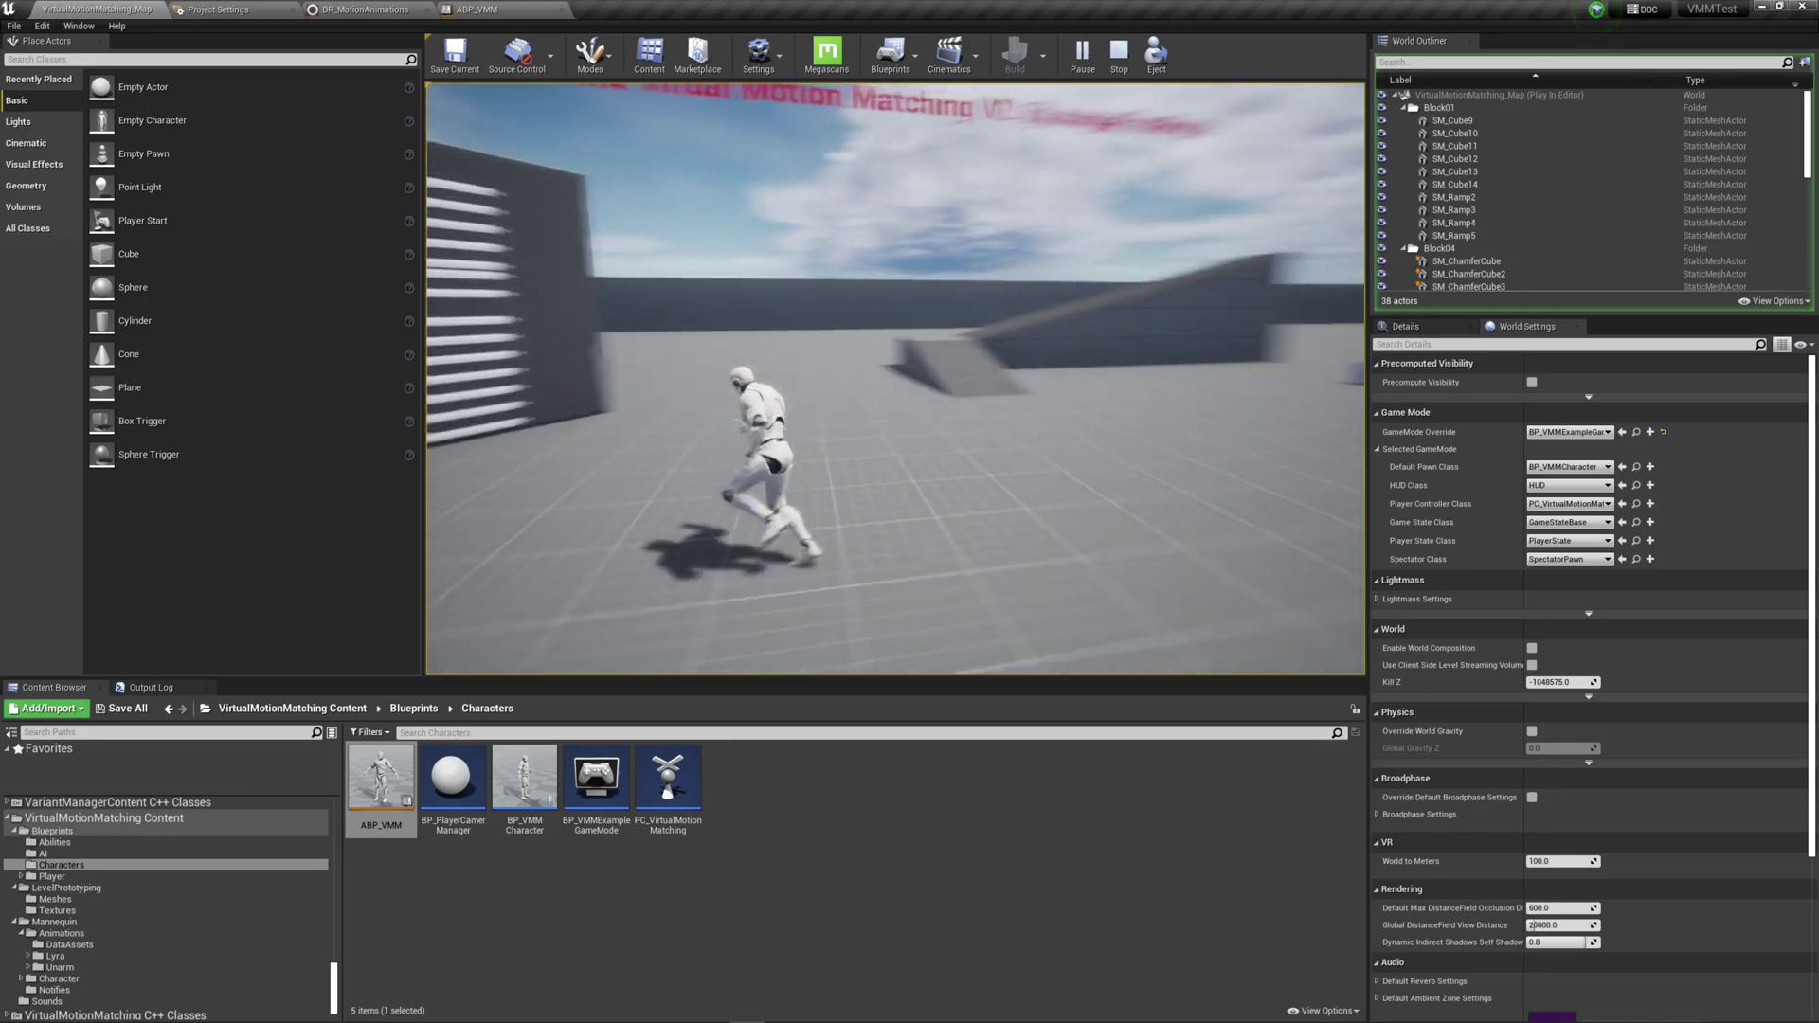
{"action": "key", "text": "w"}
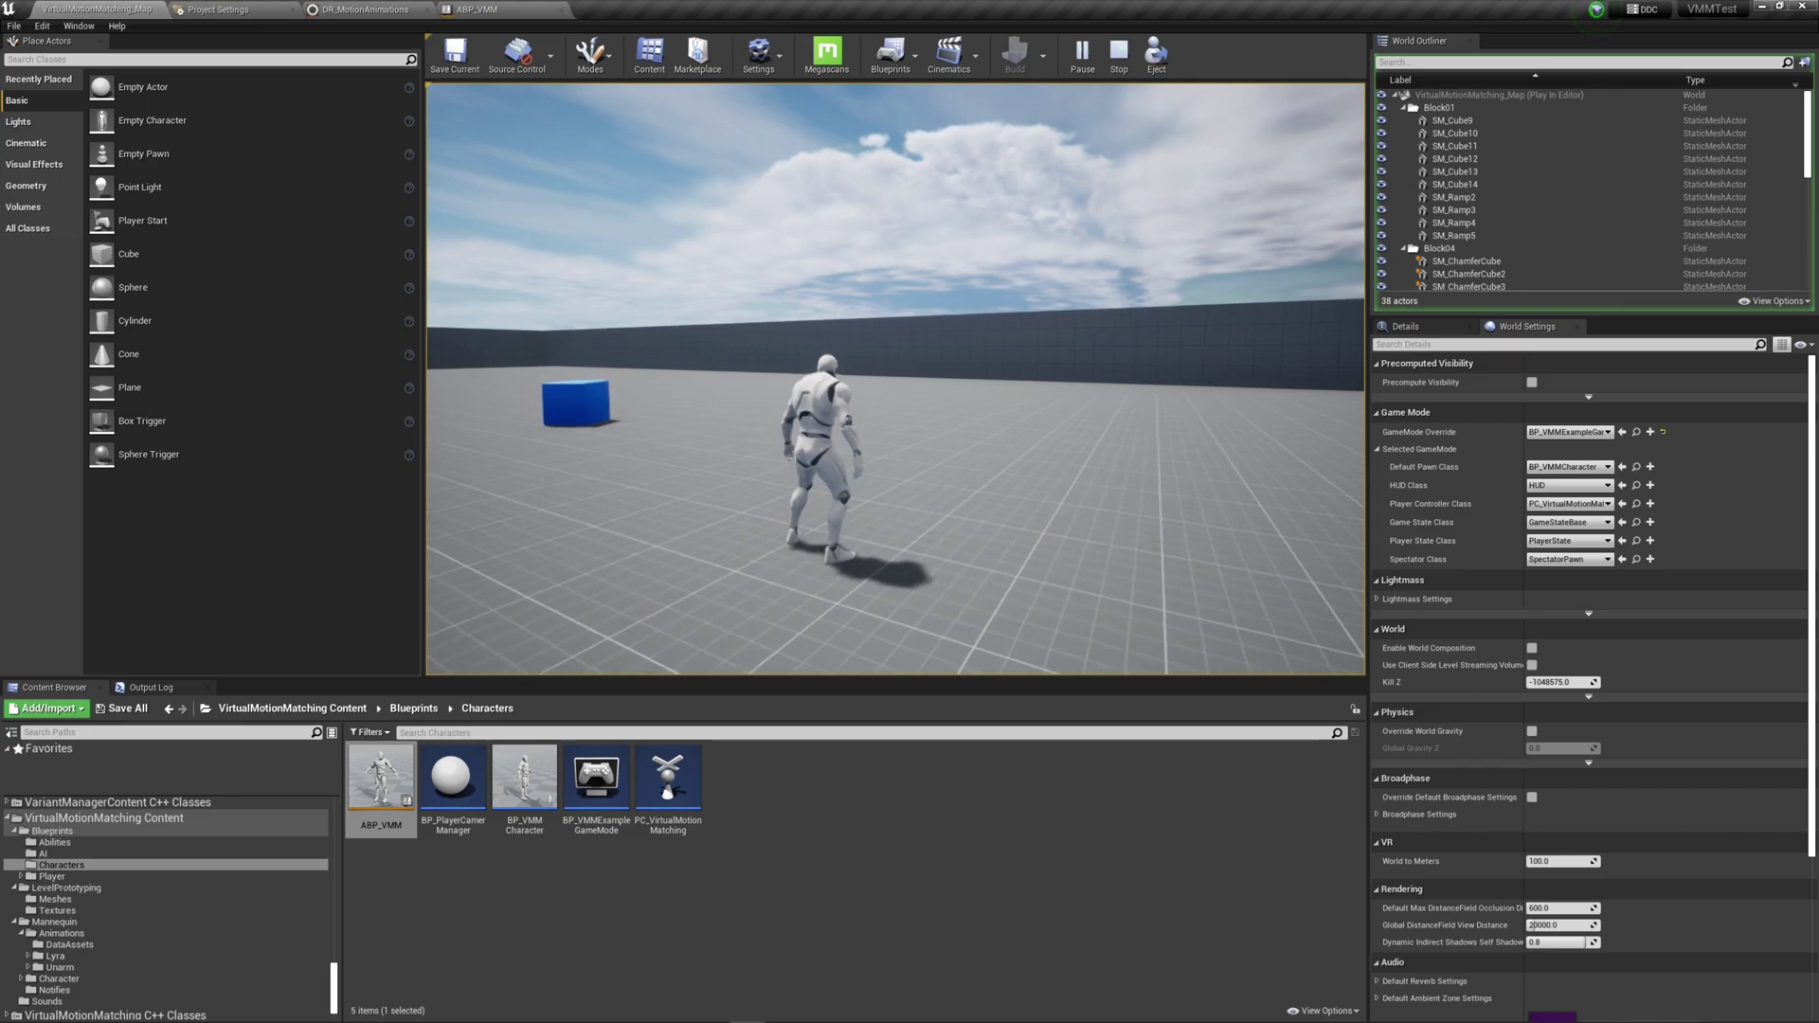
{"action": "key", "text": "Escape"}
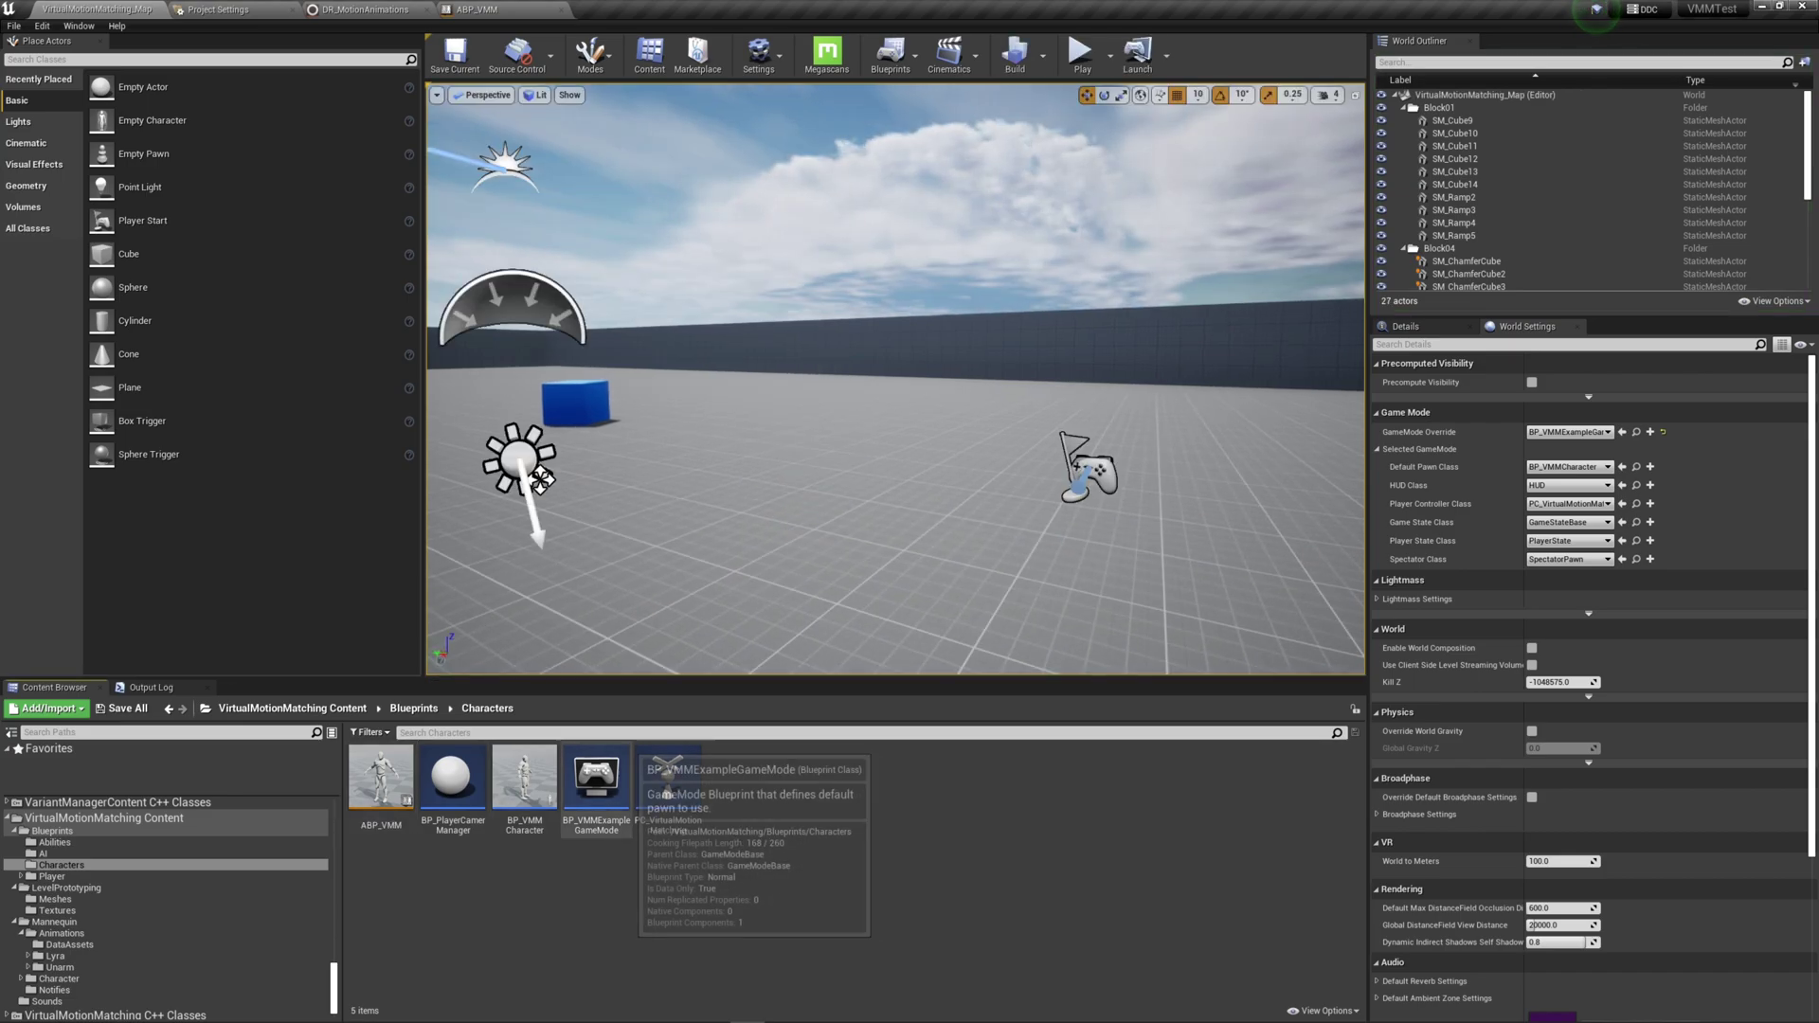
{"action": "scroll", "coordinate": [142, 922], "scroll_direction": "down", "scroll_amount": 2}
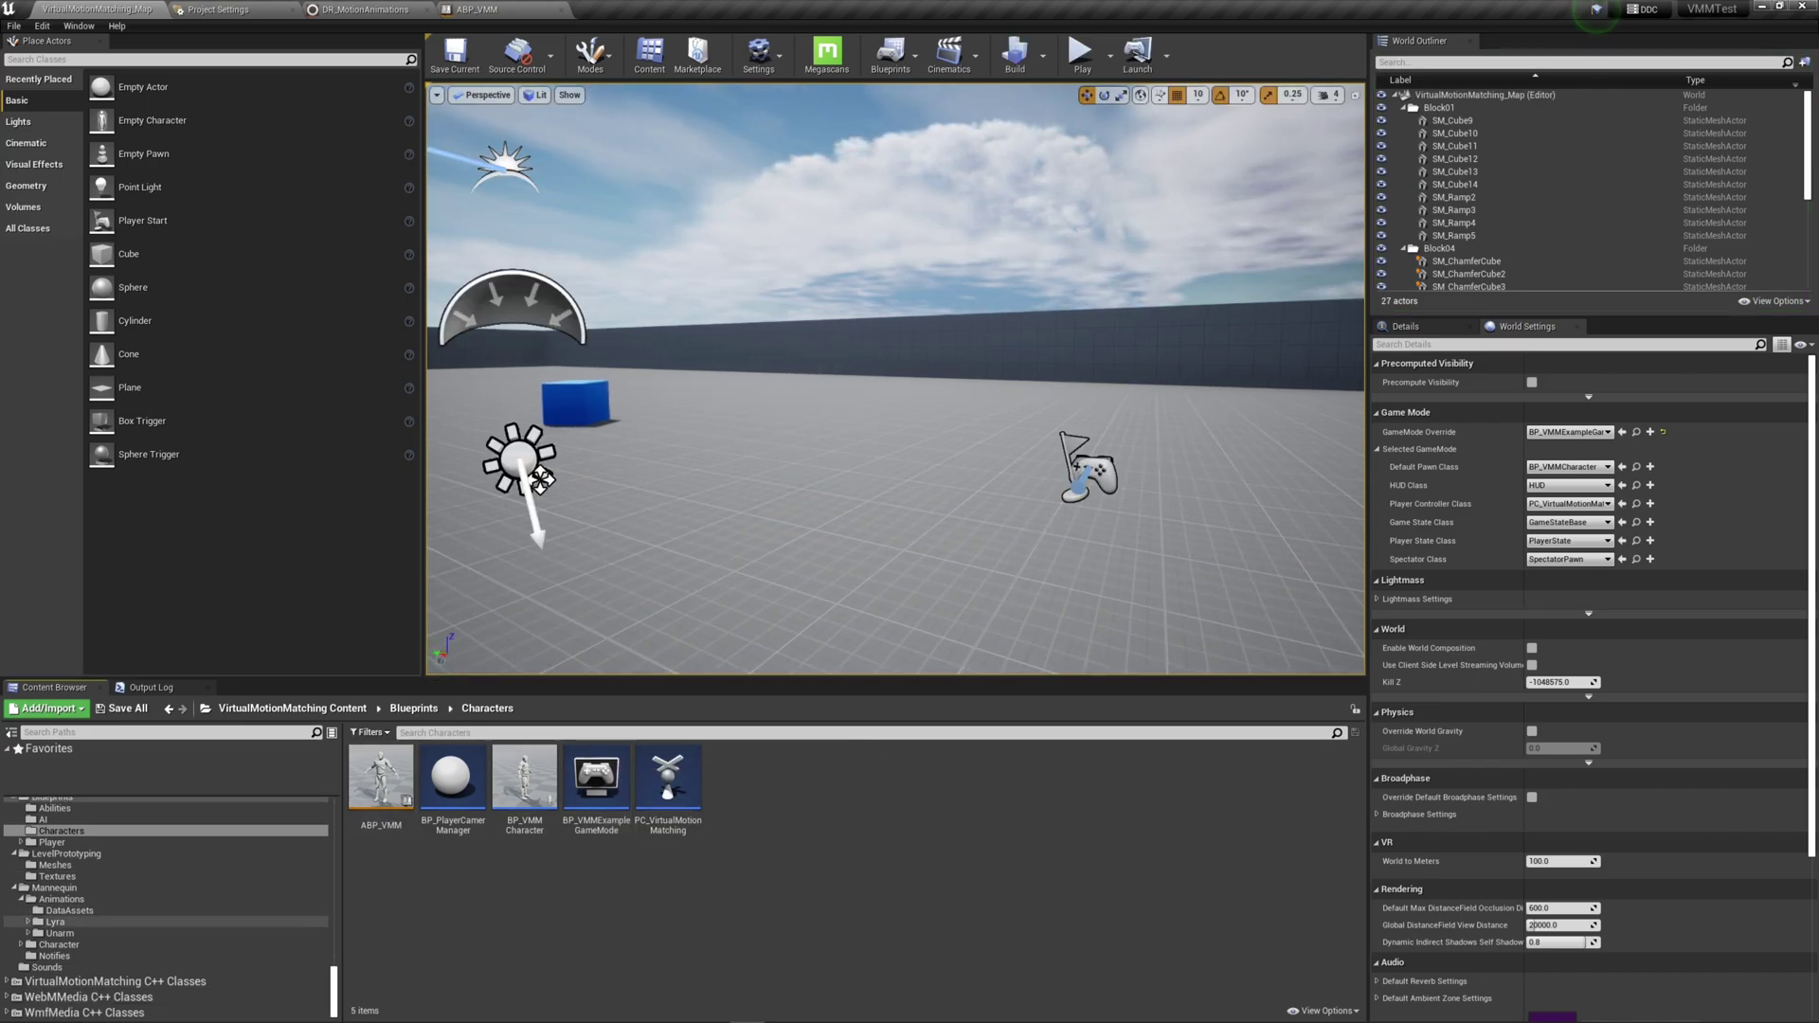
{"action": "left_click", "coordinate": [55, 922]}
Open LDA_MoCap_Unarmed_Stand and inspect its first Gait Params and Start Anims elements
{"action": "double_click", "coordinate": [950, 784]}
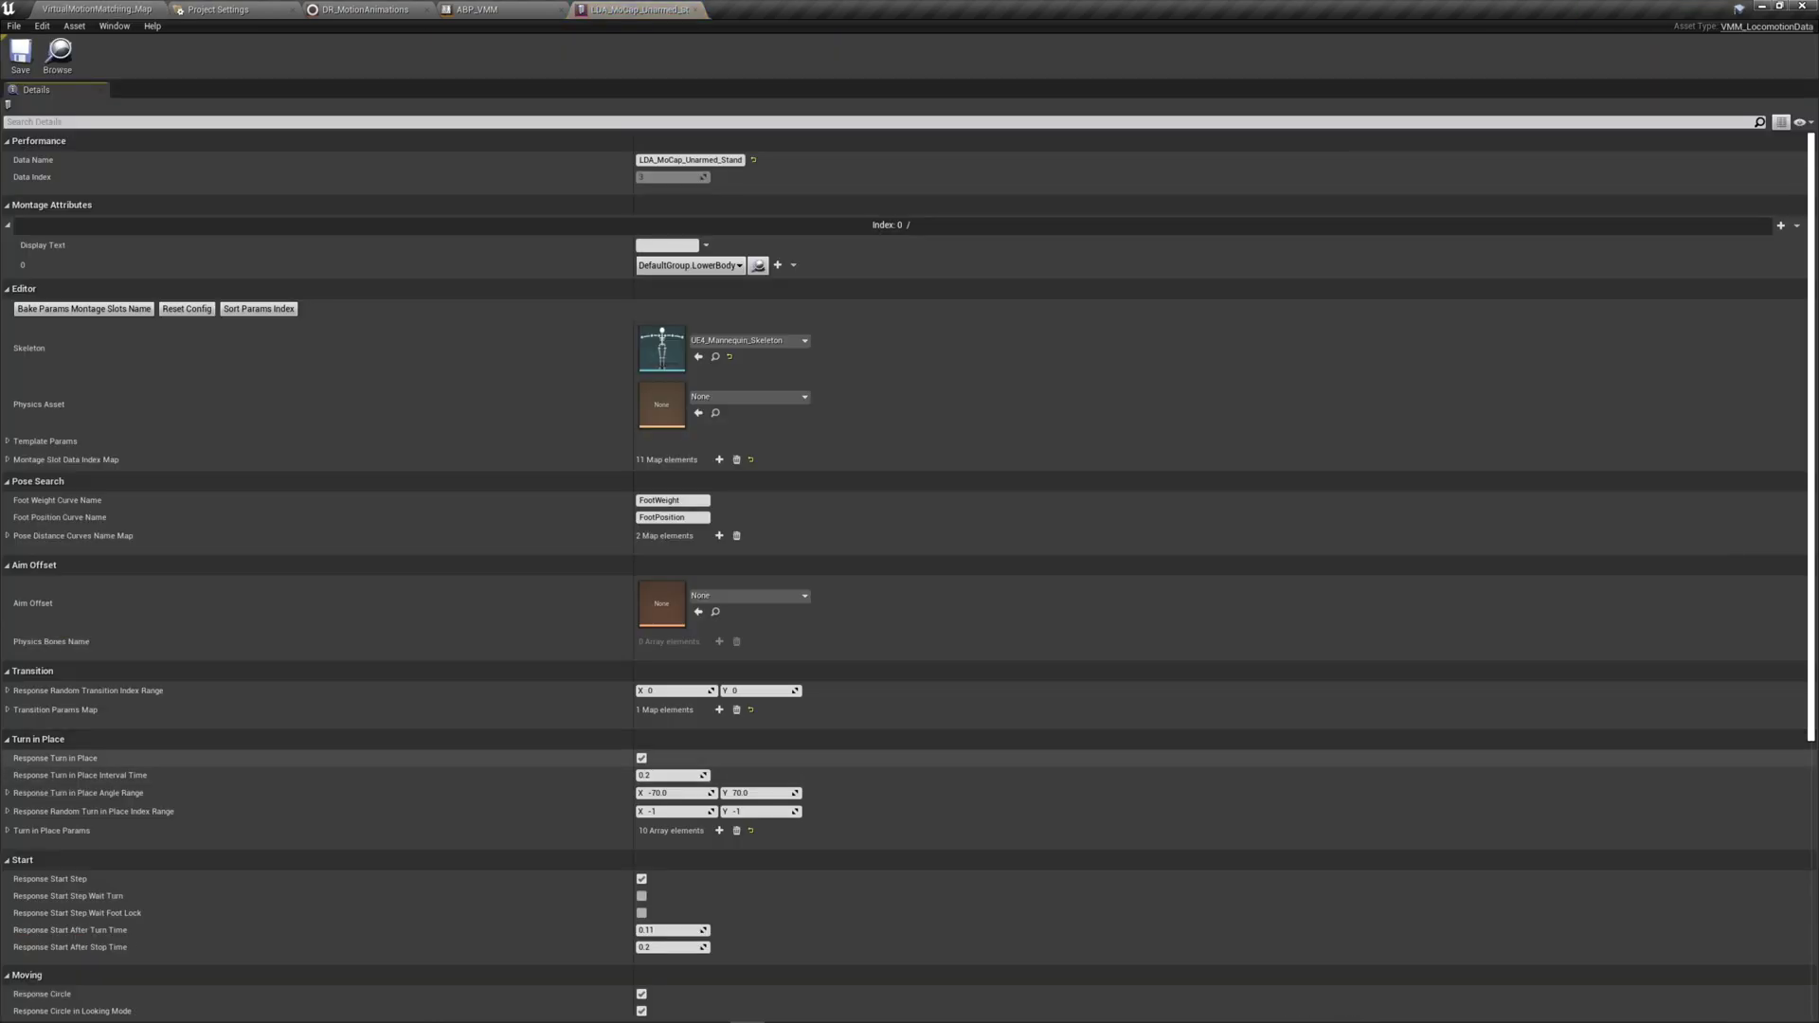
{"action": "scroll", "coordinate": [910, 568], "scroll_direction": "down", "scroll_amount": 5}
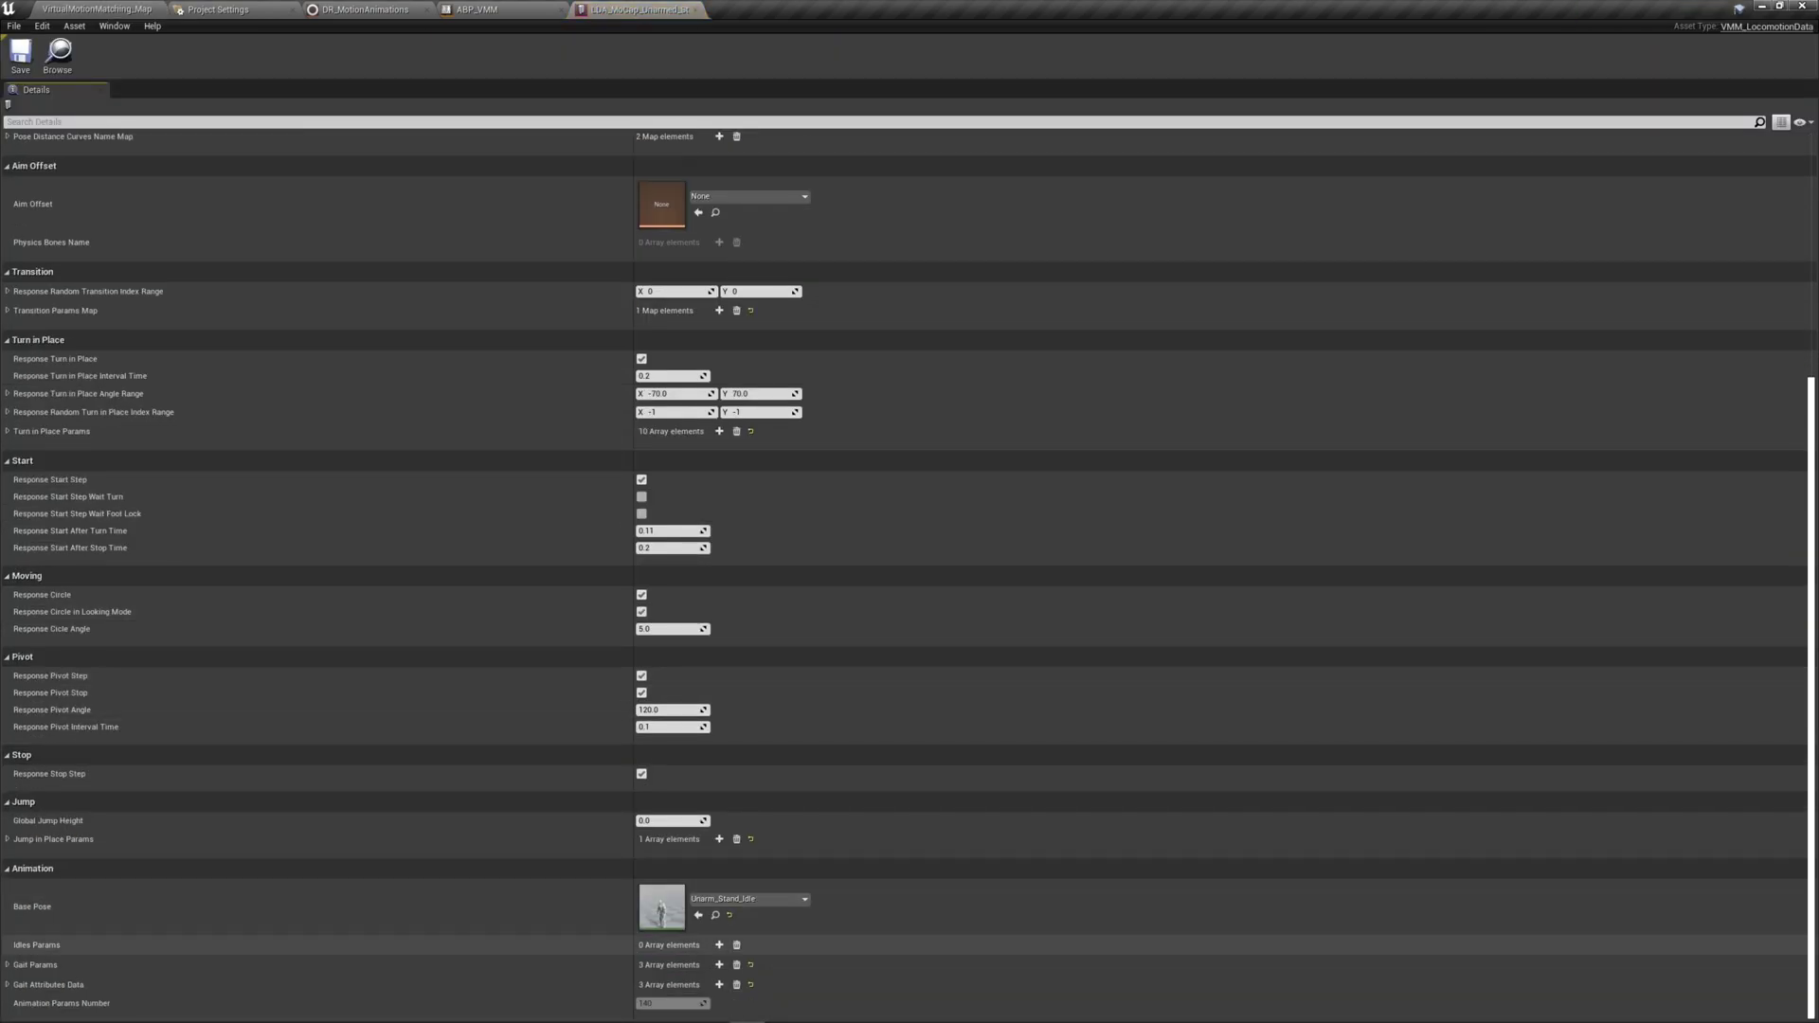
{"action": "left_click", "coordinate": [8, 964]}
{"action": "scroll", "coordinate": [15, 938], "scroll_direction": "down", "scroll_amount": 1}
{"action": "left_click", "coordinate": [15, 944]}
{"action": "scroll", "coordinate": [57, 867], "scroll_direction": "down", "scroll_amount": 3}
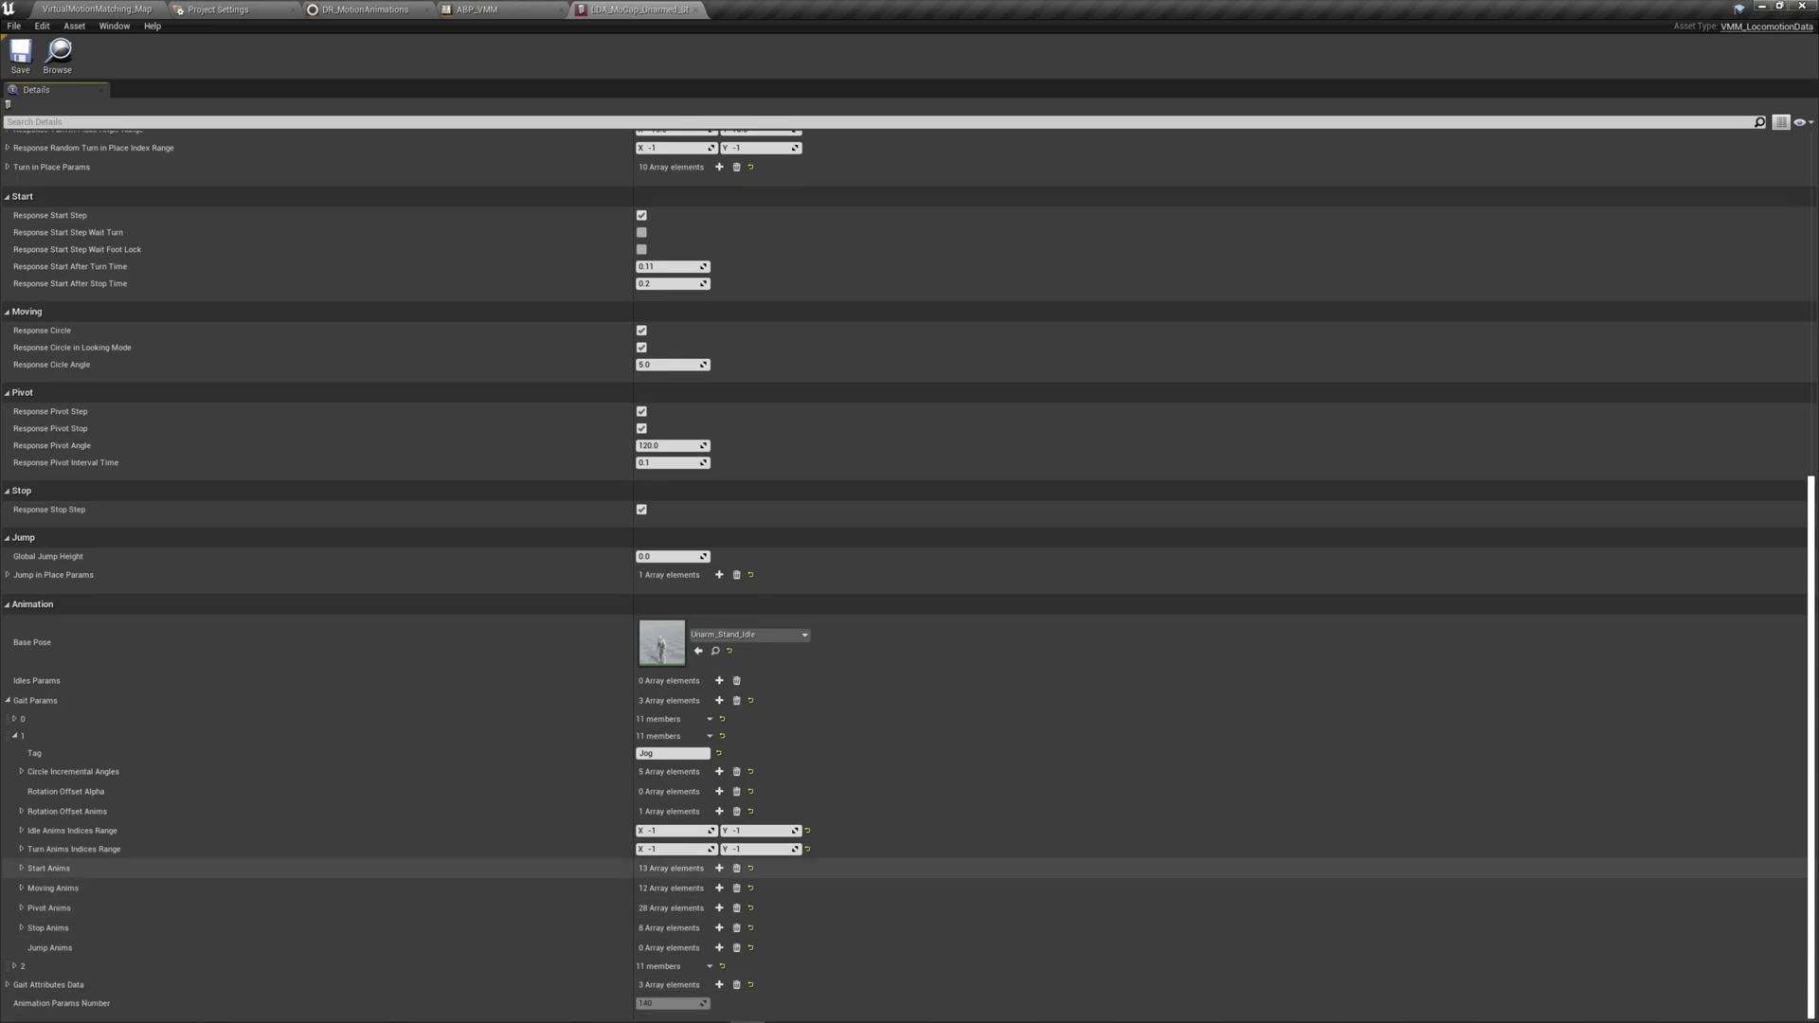
{"action": "left_click", "coordinate": [20, 868]}
{"action": "scroll", "coordinate": [21, 852], "scroll_direction": "down", "scroll_amount": 2}
{"action": "left_click", "coordinate": [29, 743]}
{"action": "scroll", "coordinate": [29, 725], "scroll_direction": "down", "scroll_amount": 1}
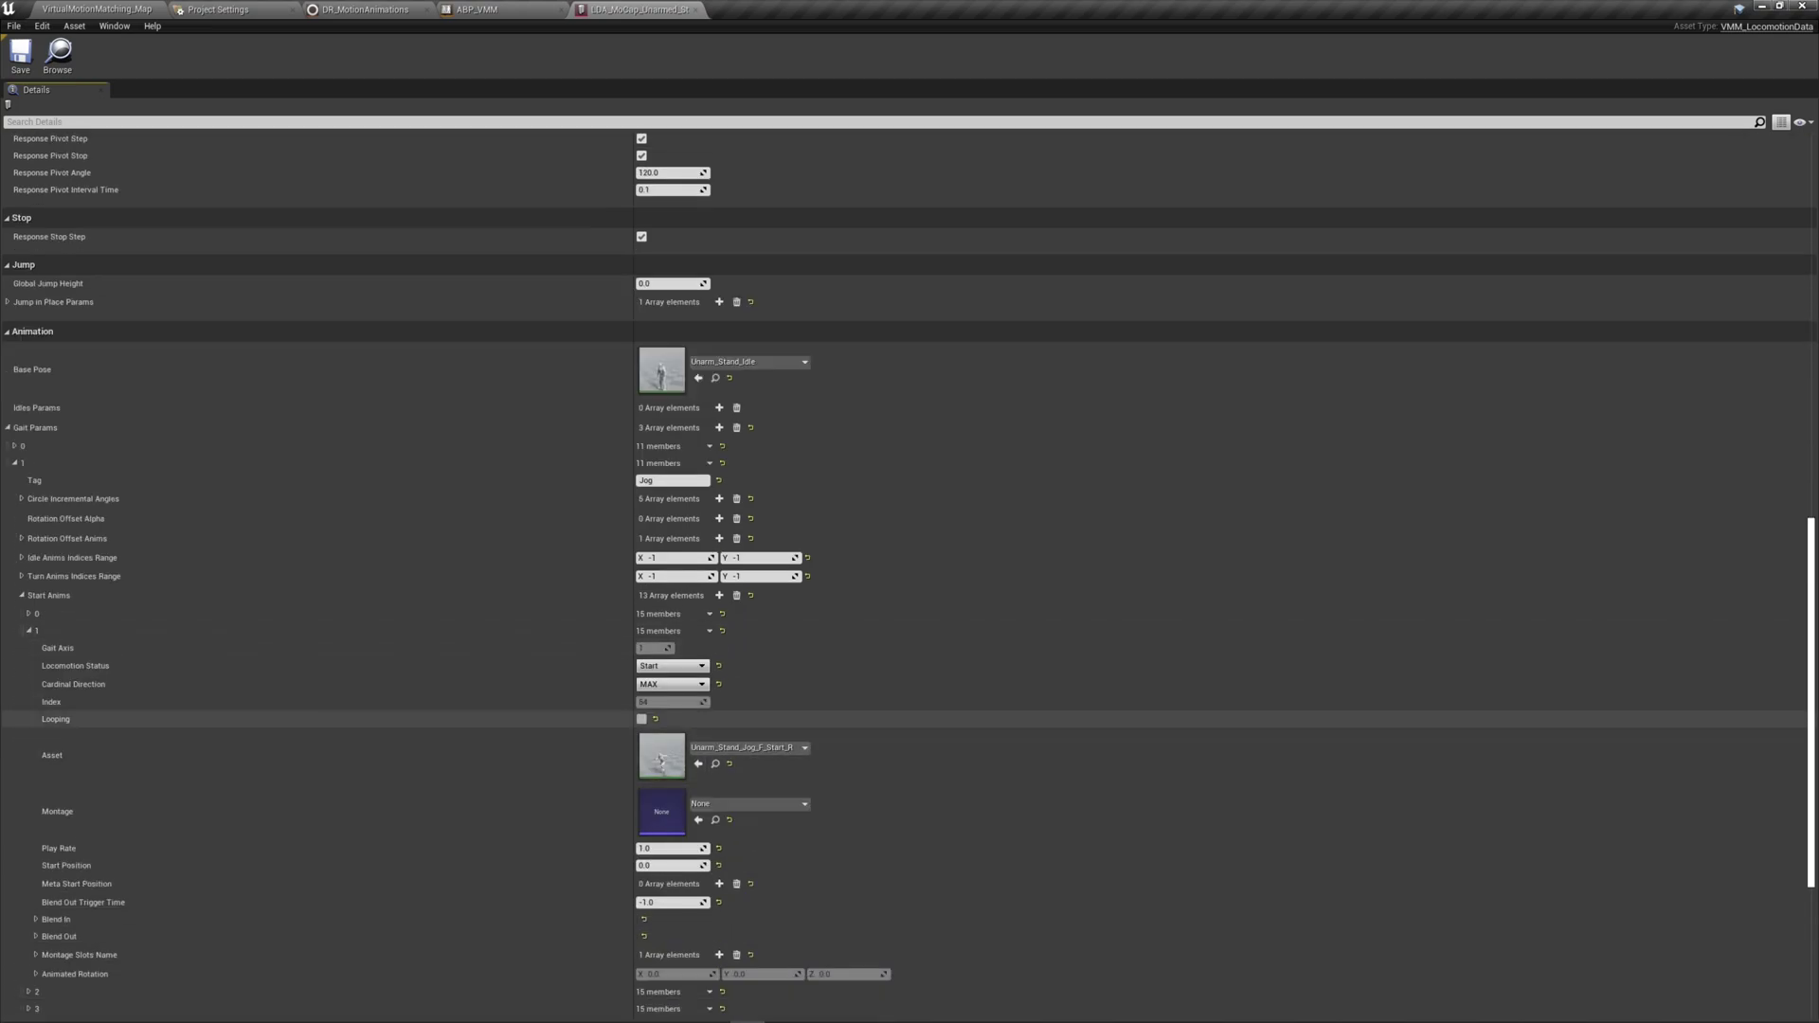
{"action": "scroll", "coordinate": [909, 568], "scroll_direction": "down", "scroll_amount": 1}
{"action": "scroll", "coordinate": [909, 568], "scroll_direction": "up", "scroll_amount": 6}
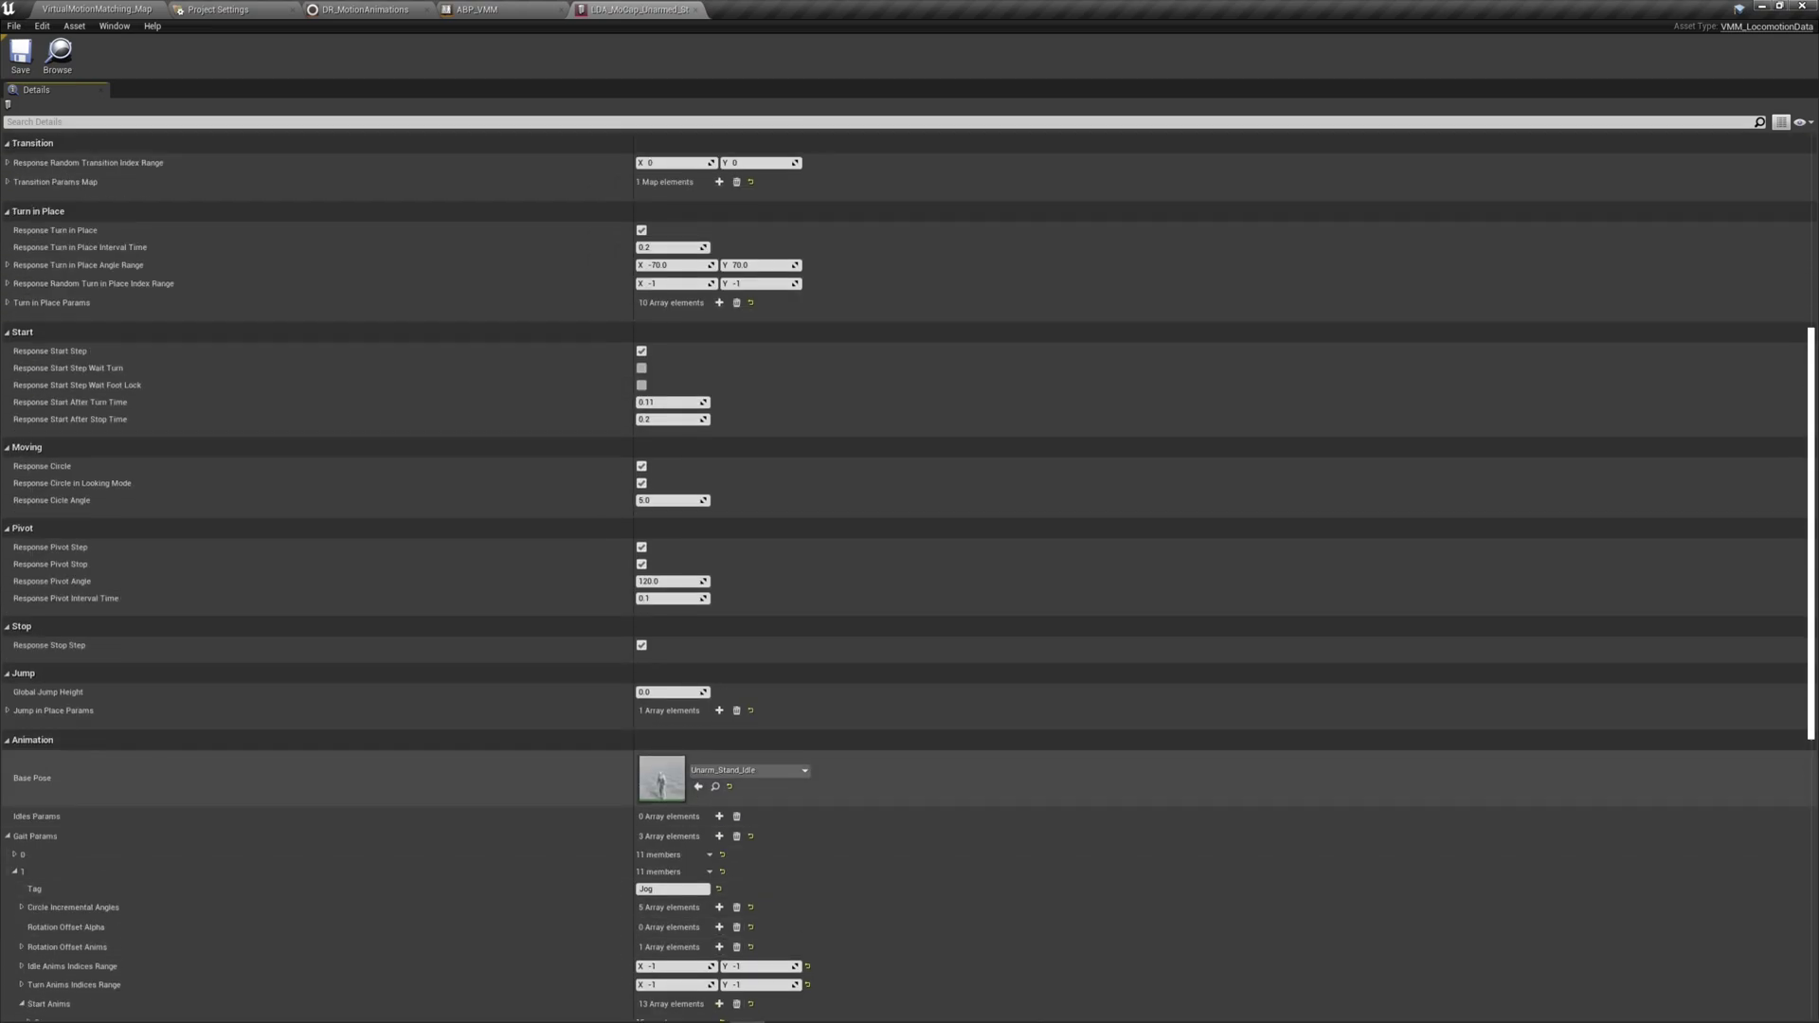
{"action": "scroll", "coordinate": [260, 311], "scroll_direction": "up", "scroll_amount": 4}
{"action": "scroll", "coordinate": [261, 311], "scroll_direction": "up", "scroll_amount": 1}
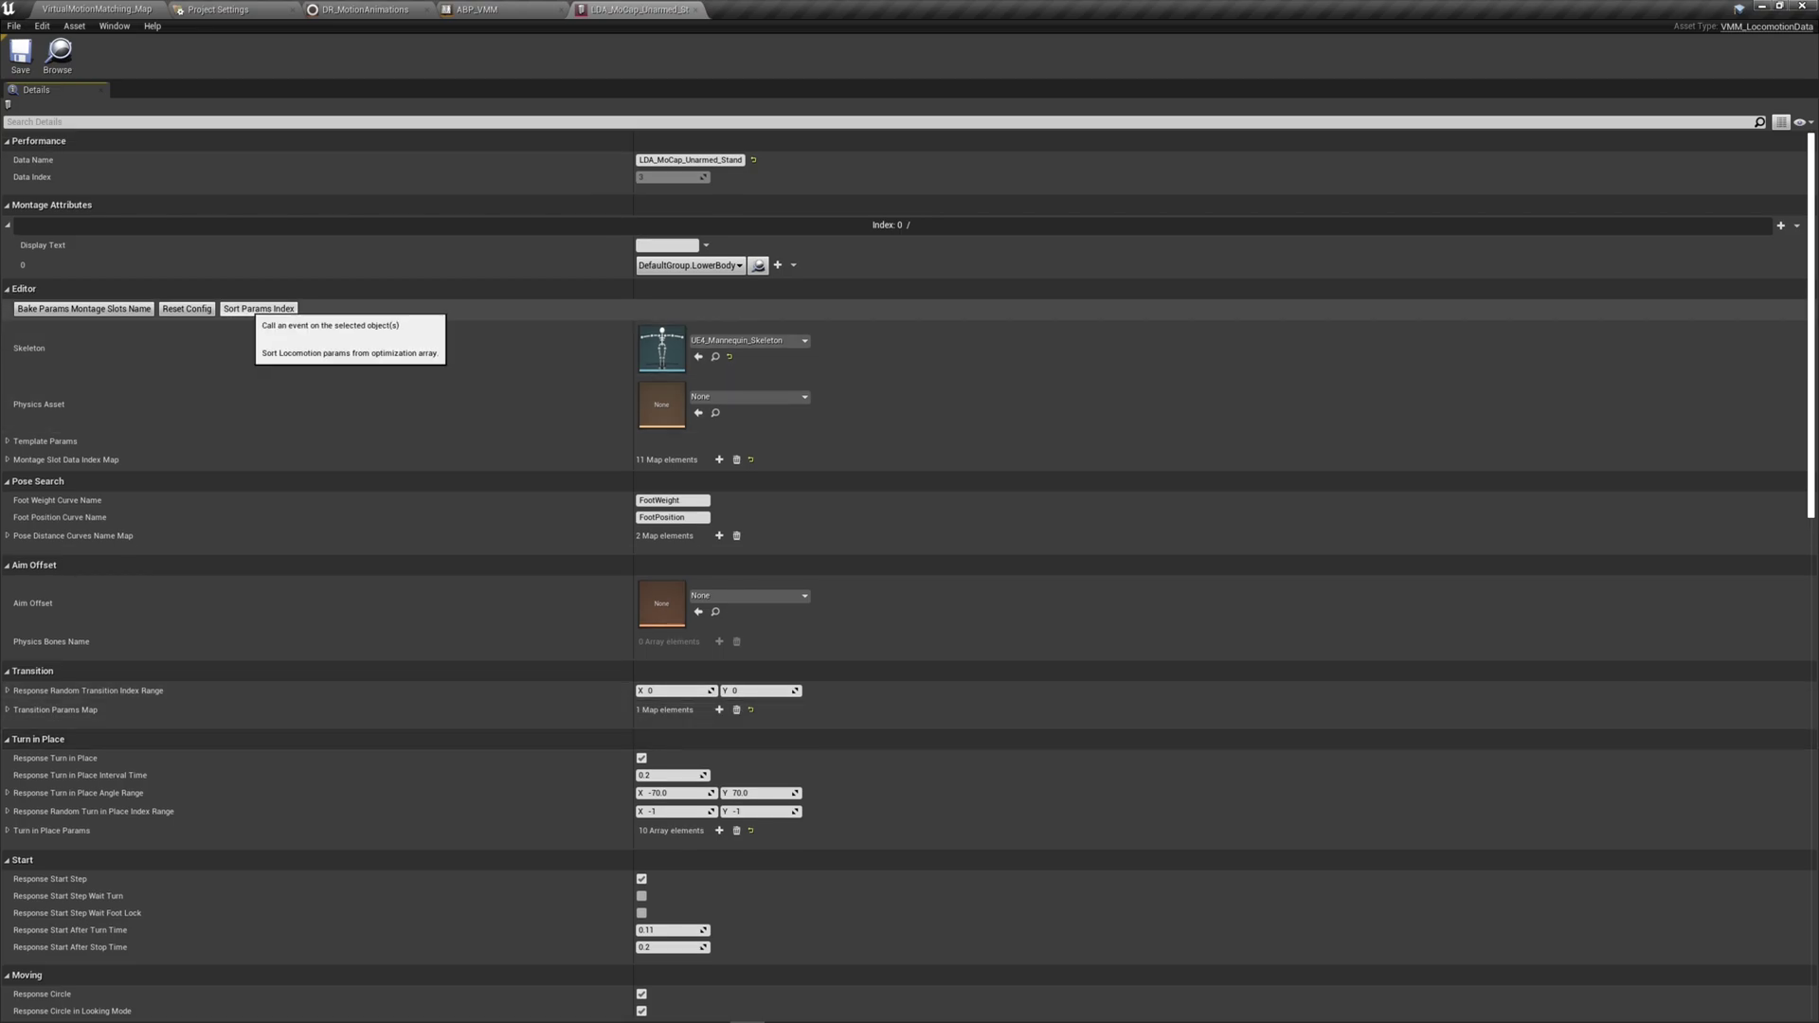
Sort the params index, then collapse the Editor through Jump categories and Gait Params
{"action": "left_click", "coordinate": [260, 310]}
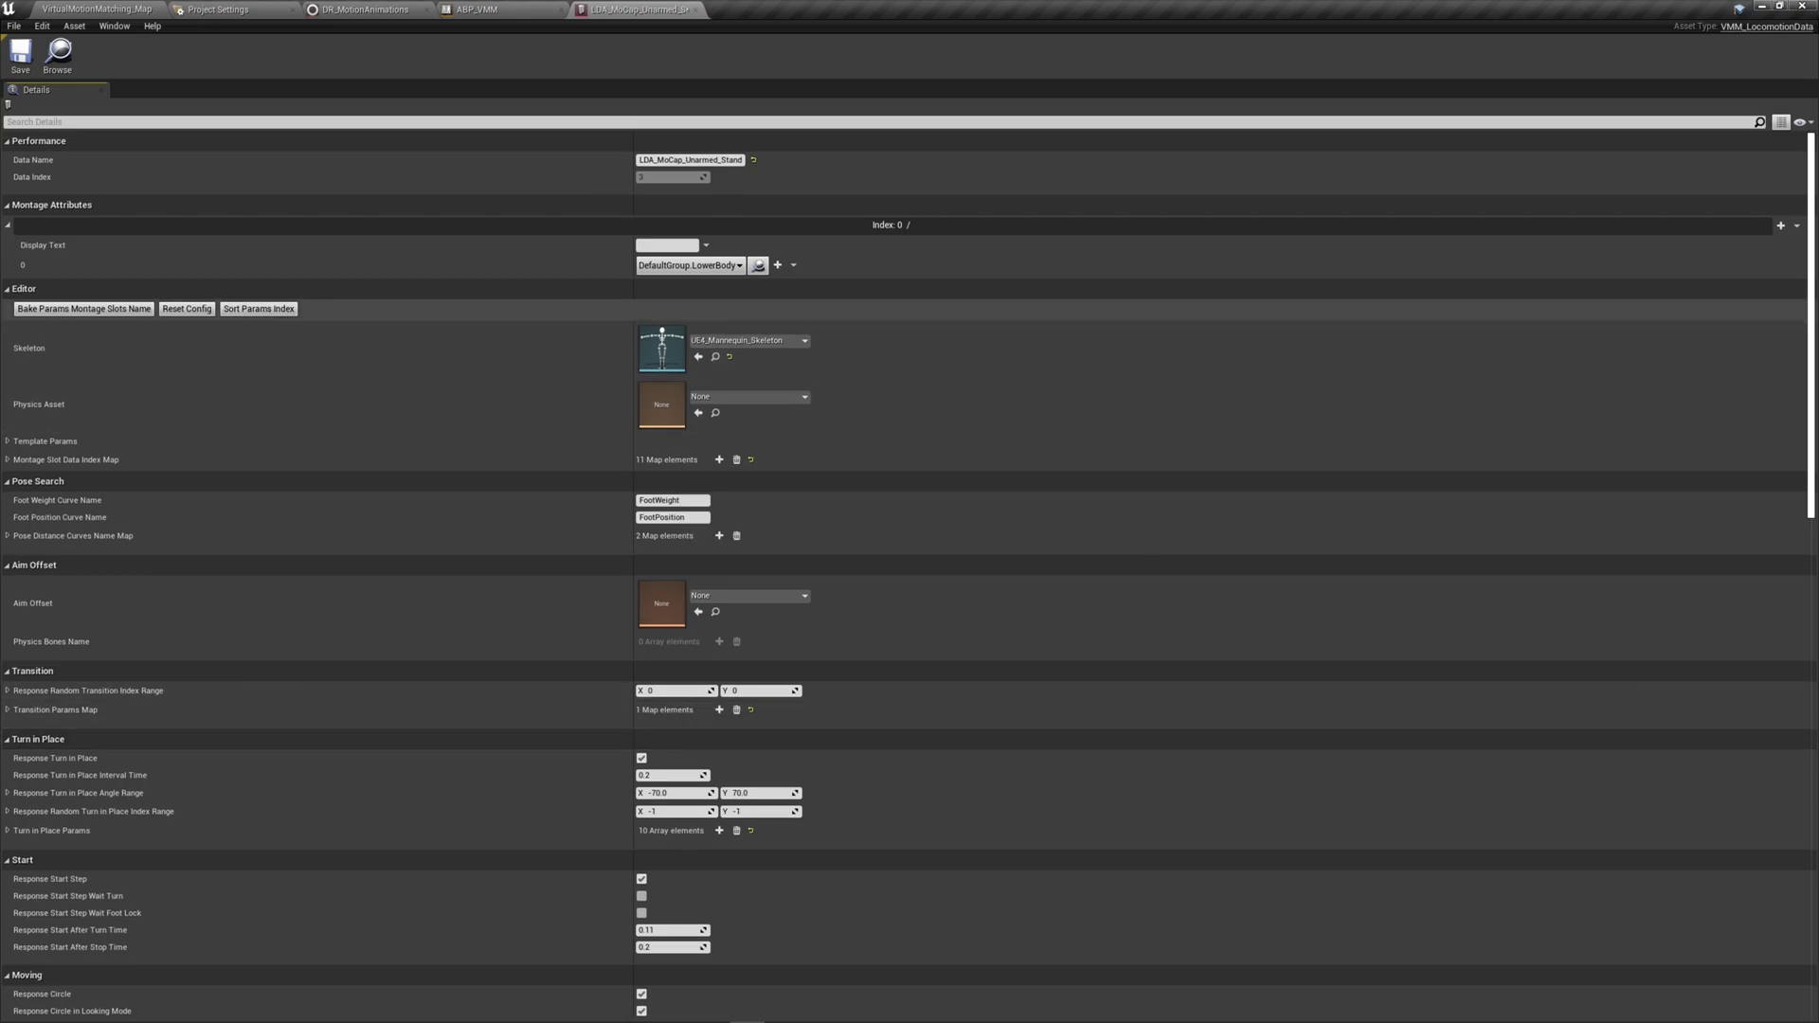
{"action": "left_click", "coordinate": [23, 288]}
{"action": "left_click", "coordinate": [38, 309]}
{"action": "left_click", "coordinate": [34, 329]}
{"action": "left_click", "coordinate": [32, 351]}
{"action": "left_click", "coordinate": [37, 371]}
{"action": "left_click", "coordinate": [21, 391]}
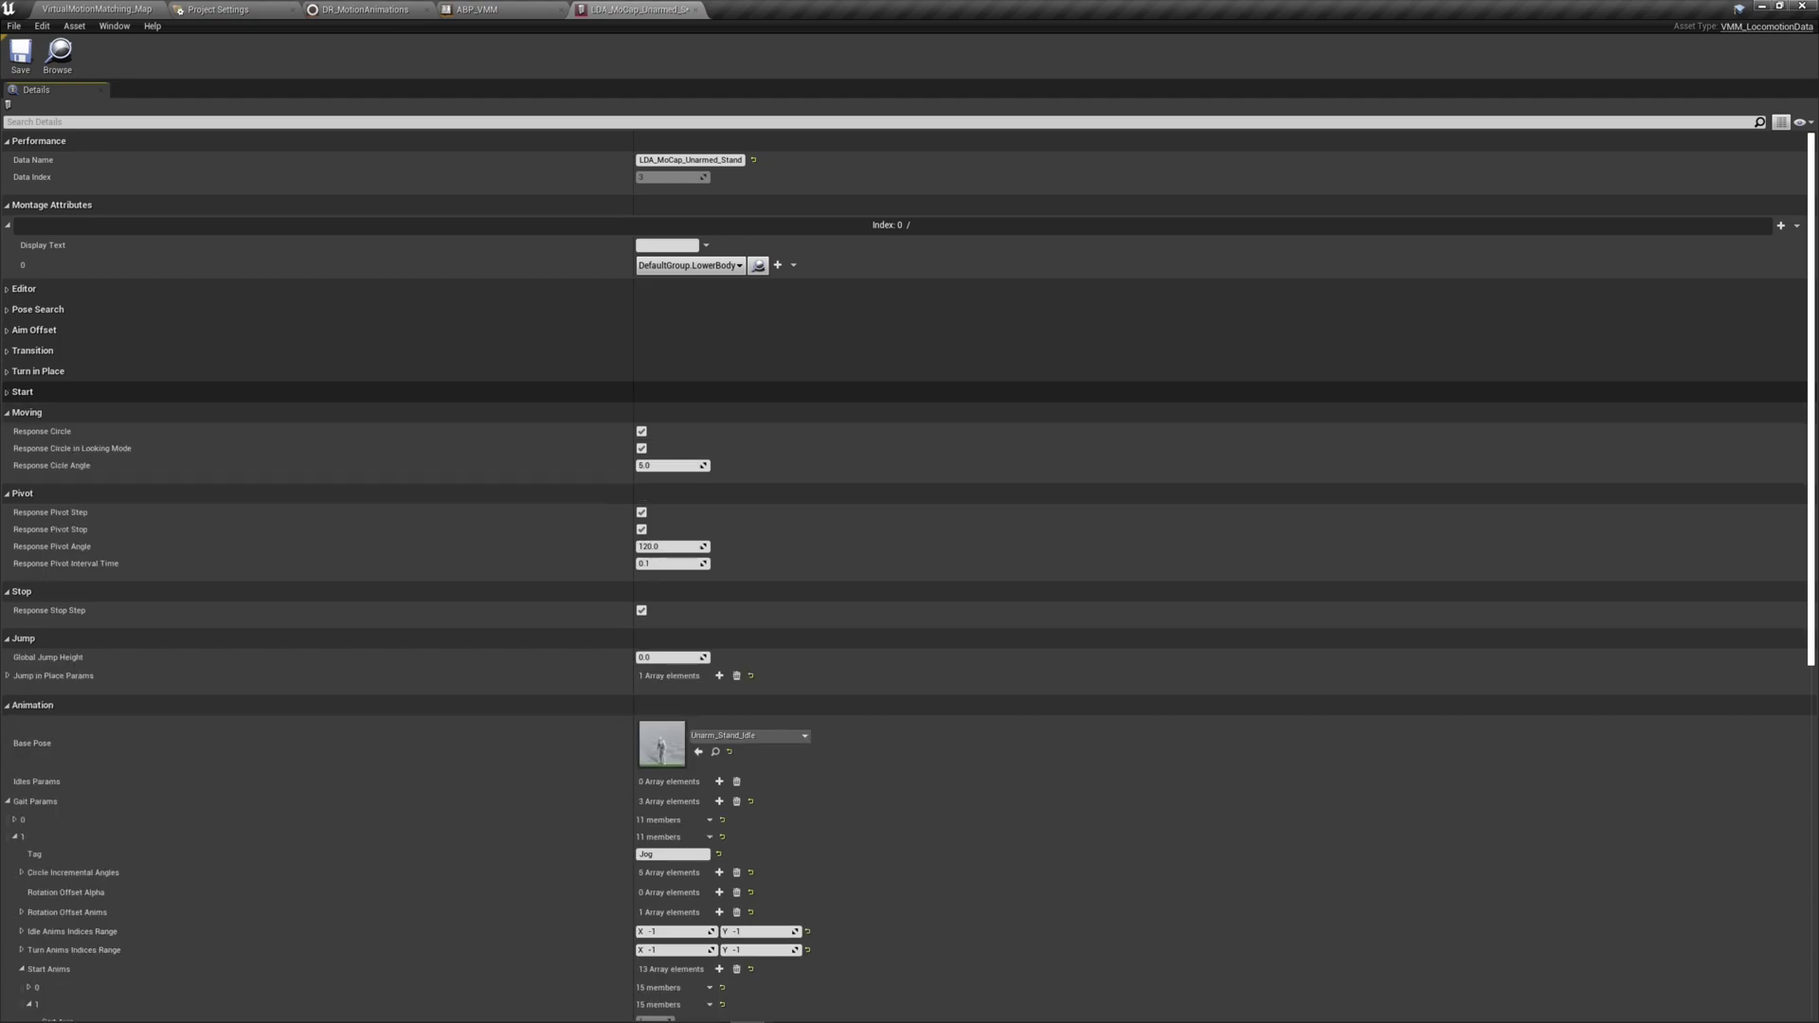
{"action": "left_click", "coordinate": [27, 412]}
{"action": "left_click", "coordinate": [22, 432]}
{"action": "left_click", "coordinate": [21, 454]}
{"action": "left_click", "coordinate": [22, 474]}
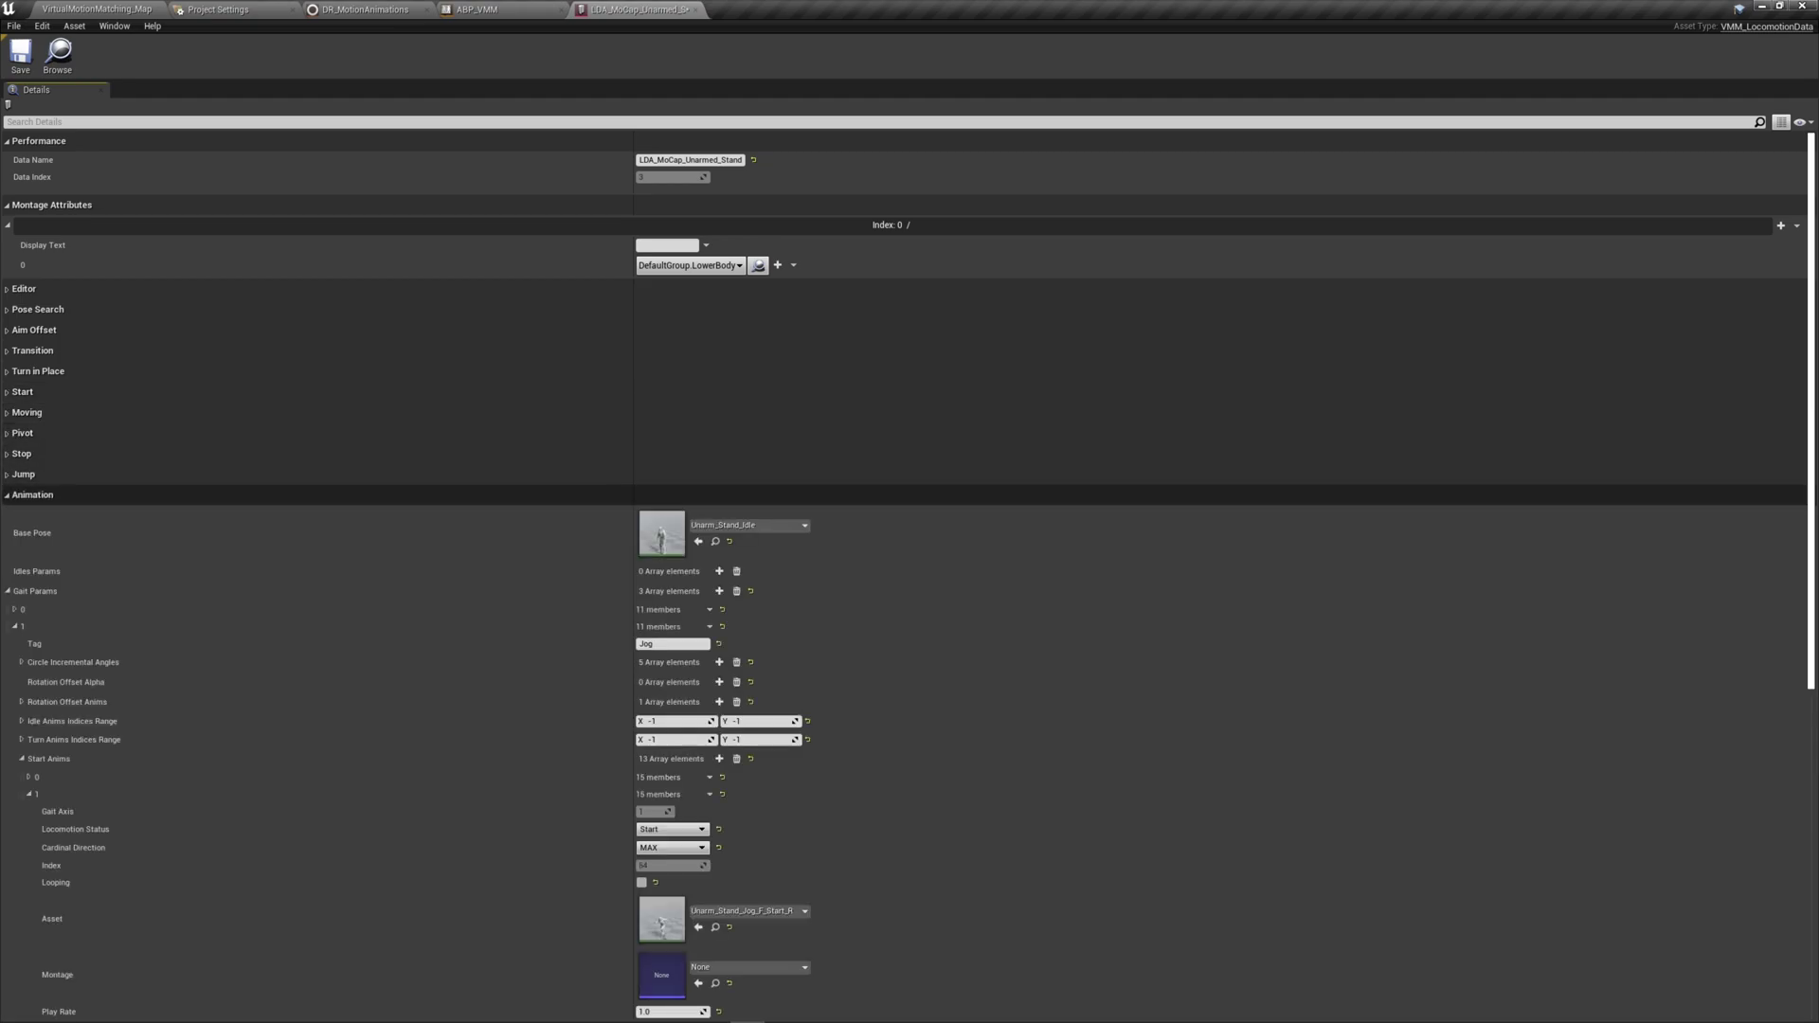
{"action": "left_click", "coordinate": [35, 590]}
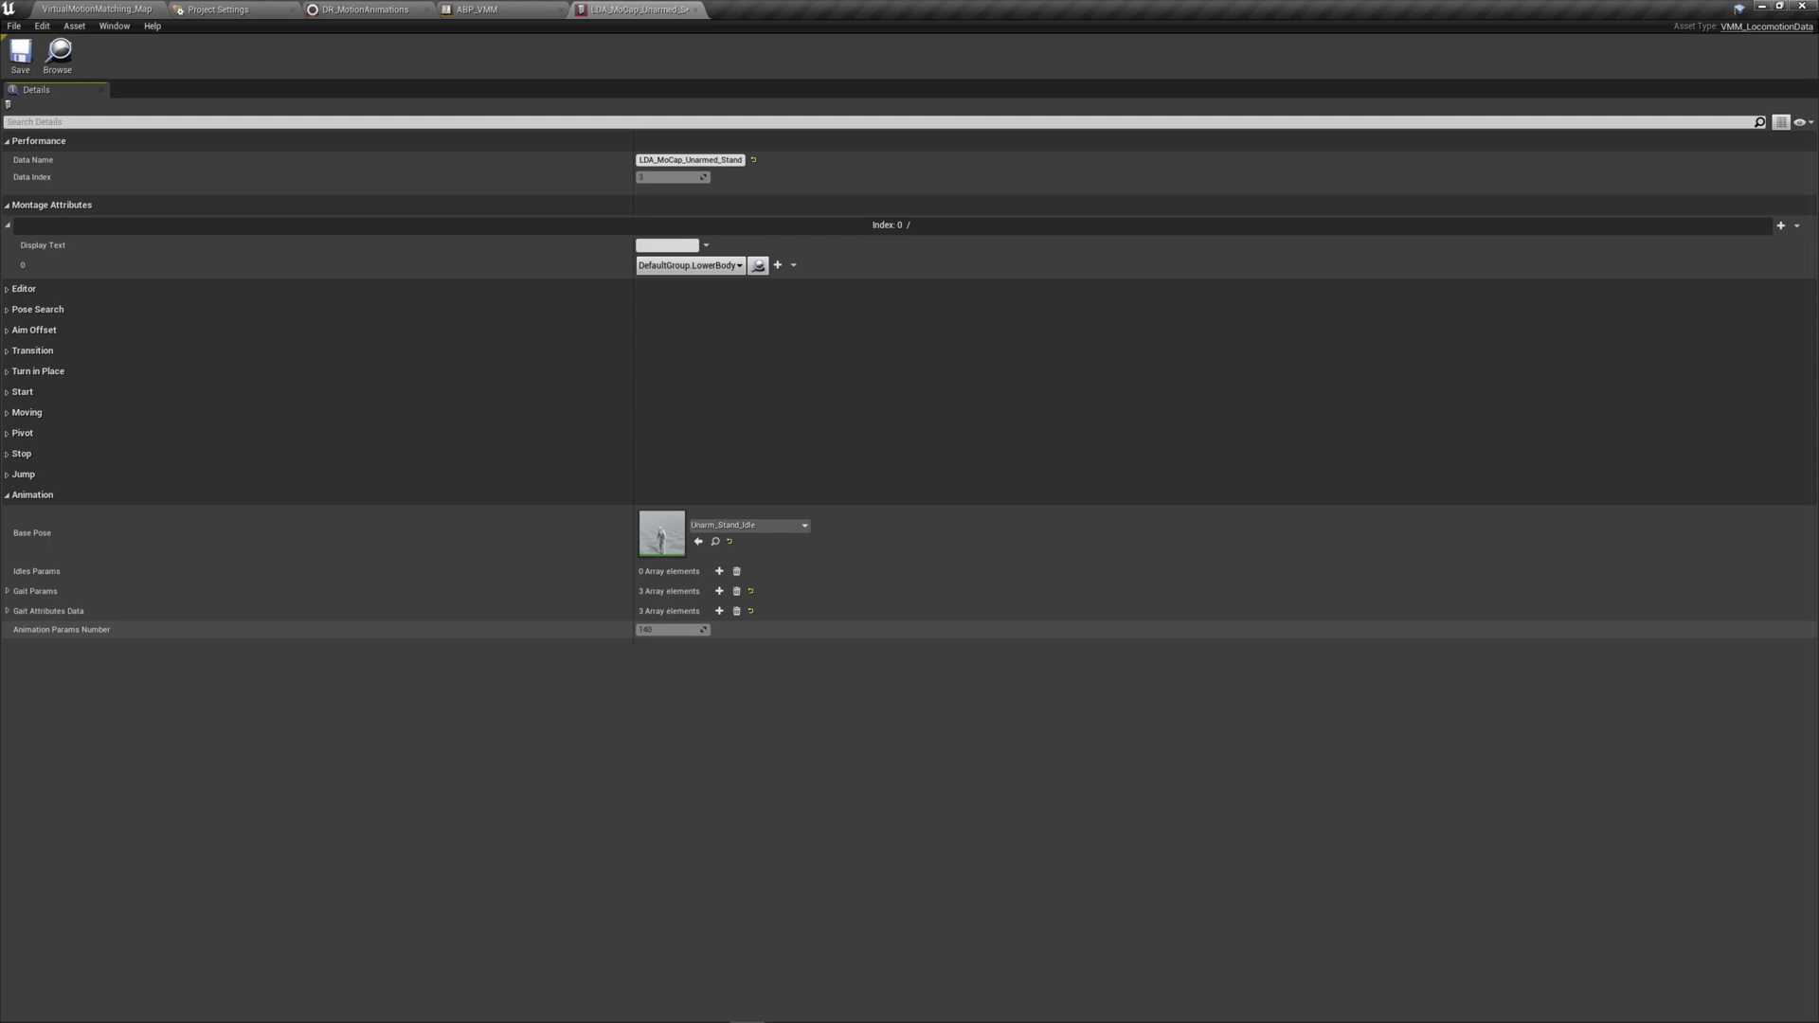
Duplicate LDA_MoCap_Unarmed_Stand as LDA_MoCap_Unarmed_Prone
{"action": "key", "text": "ctrl+w"}
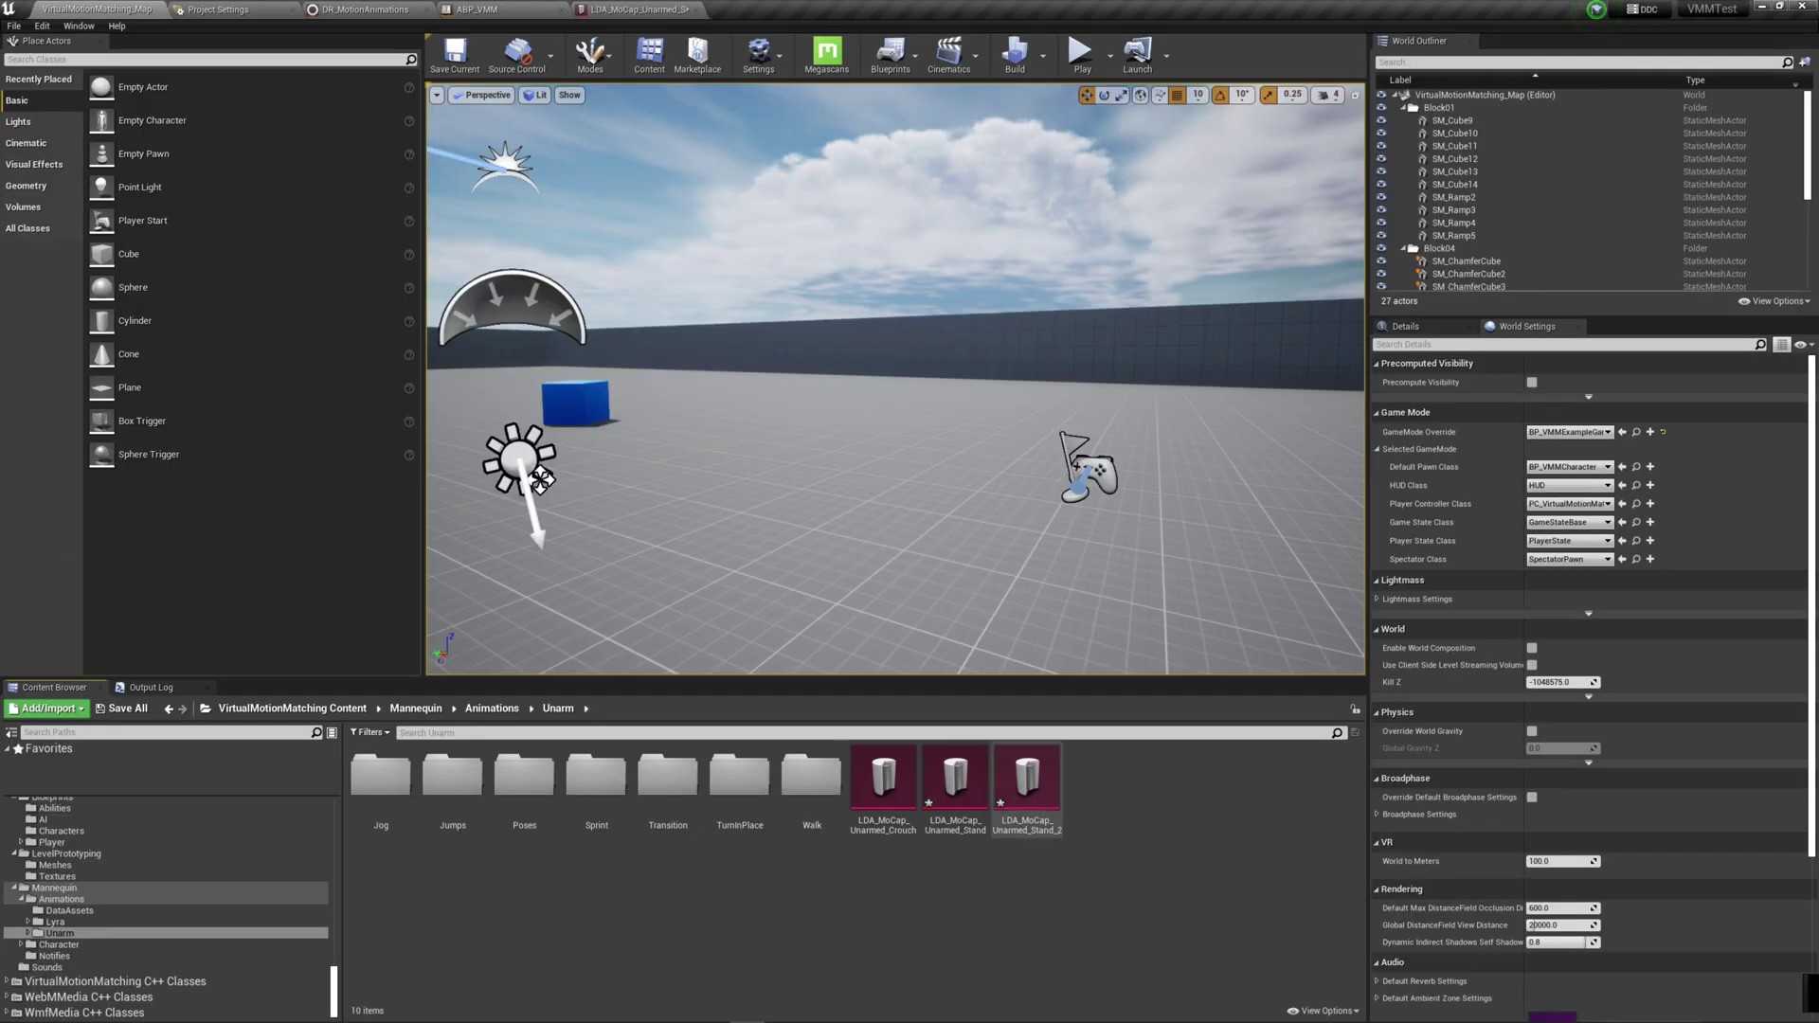
{"action": "key", "text": "BackSpace"}
{"action": "key", "text": "BackSpace"}
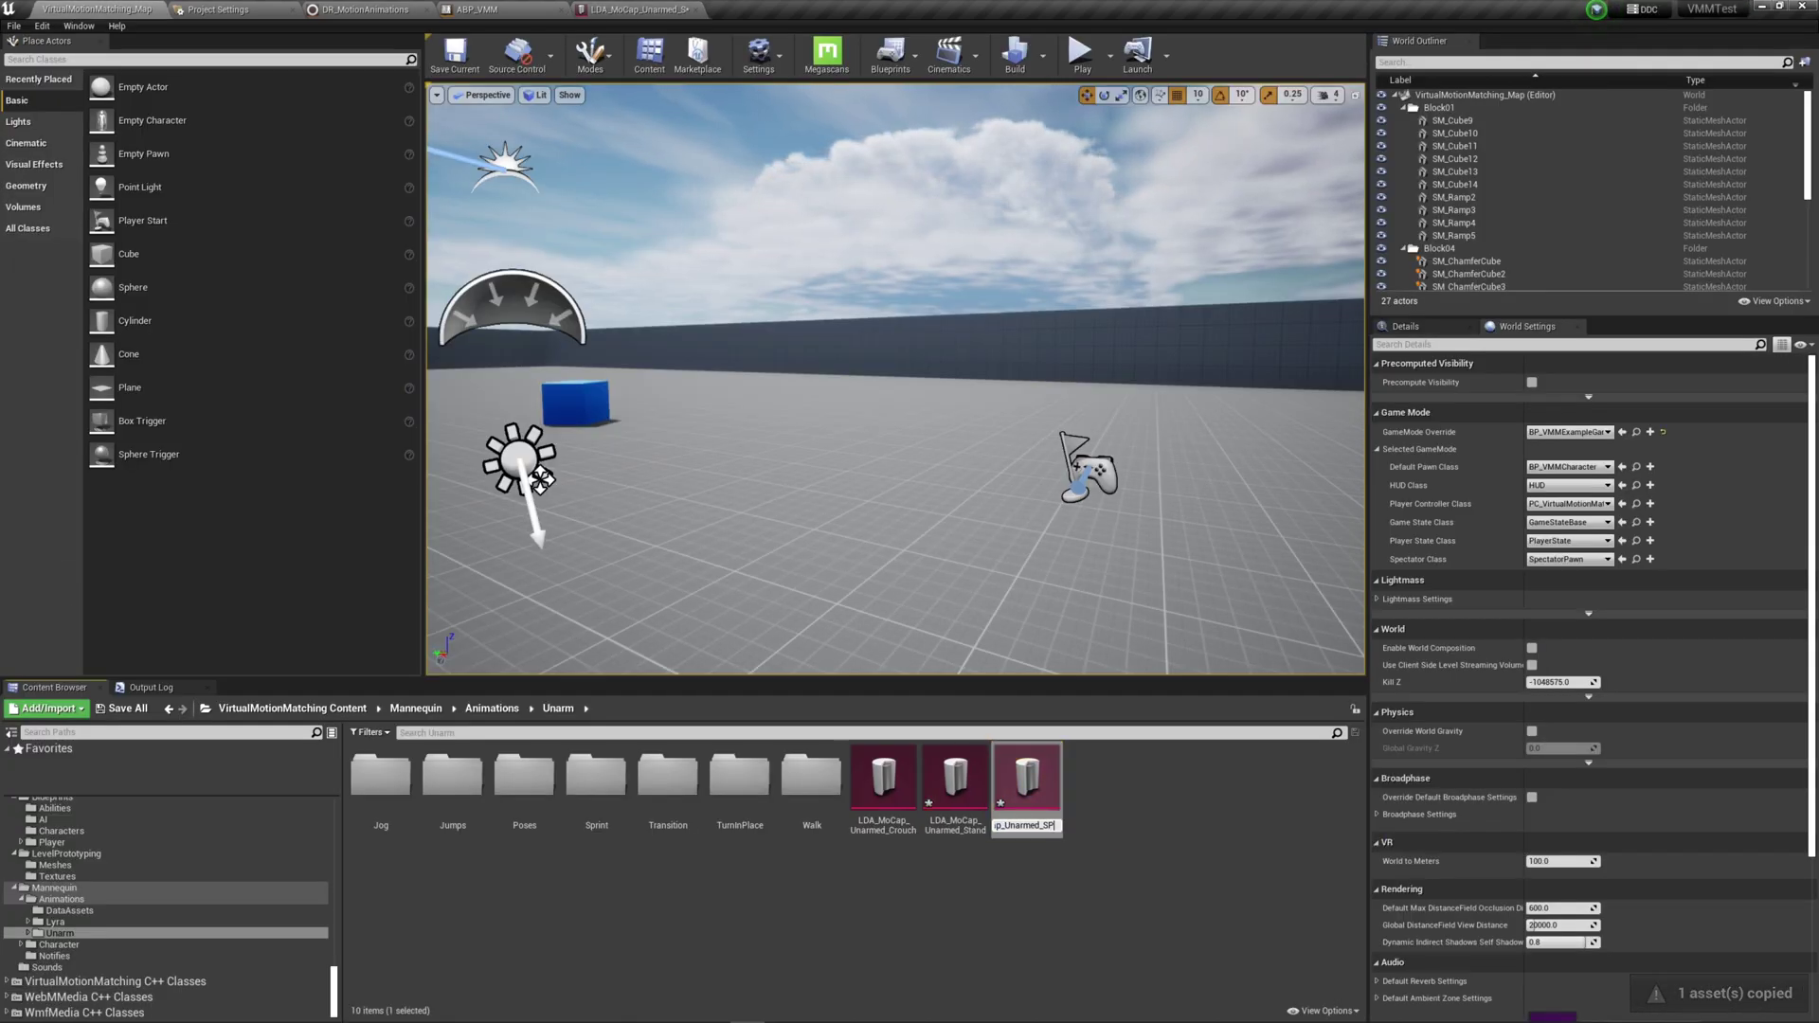
{"action": "key", "text": "Return"}
Collect Skill Data Assets in the VirtualMotionMatching plugin settings, then return to the Stand asset
{"action": "scroll", "coordinate": [94, 521], "scroll_direction": "down", "scroll_amount": 10}
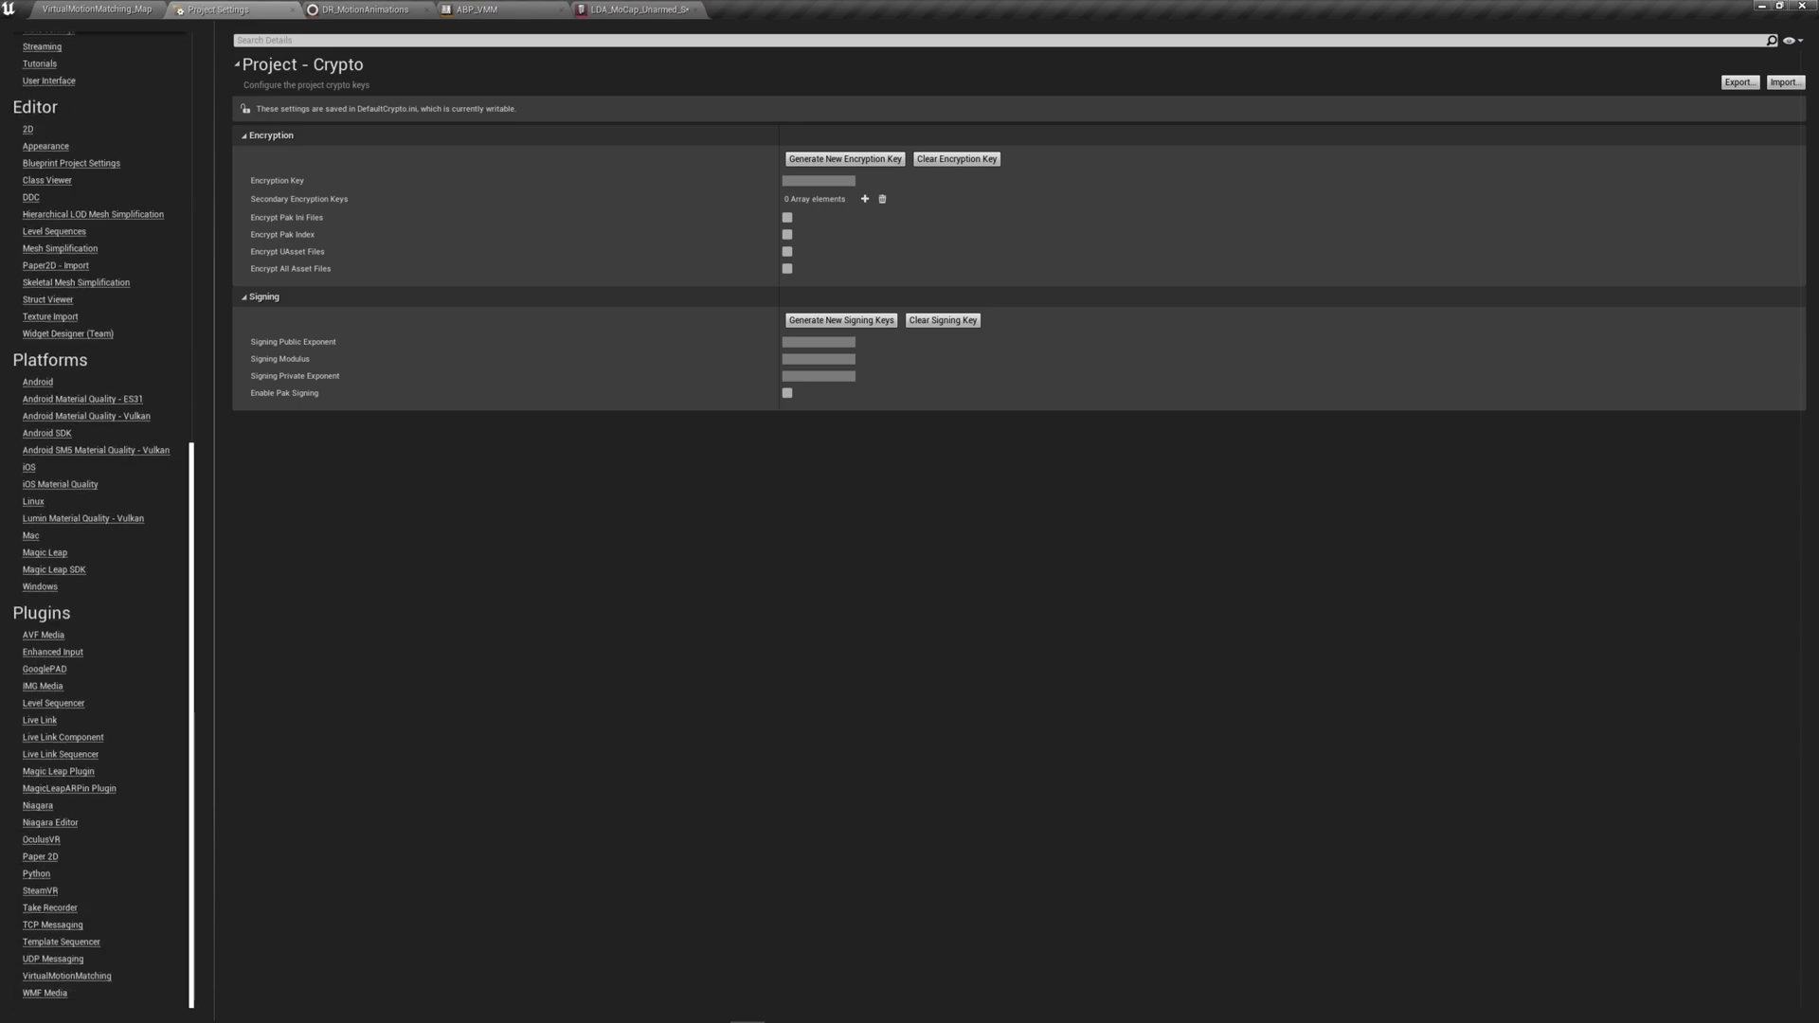
{"action": "left_click", "coordinate": [84, 976]}
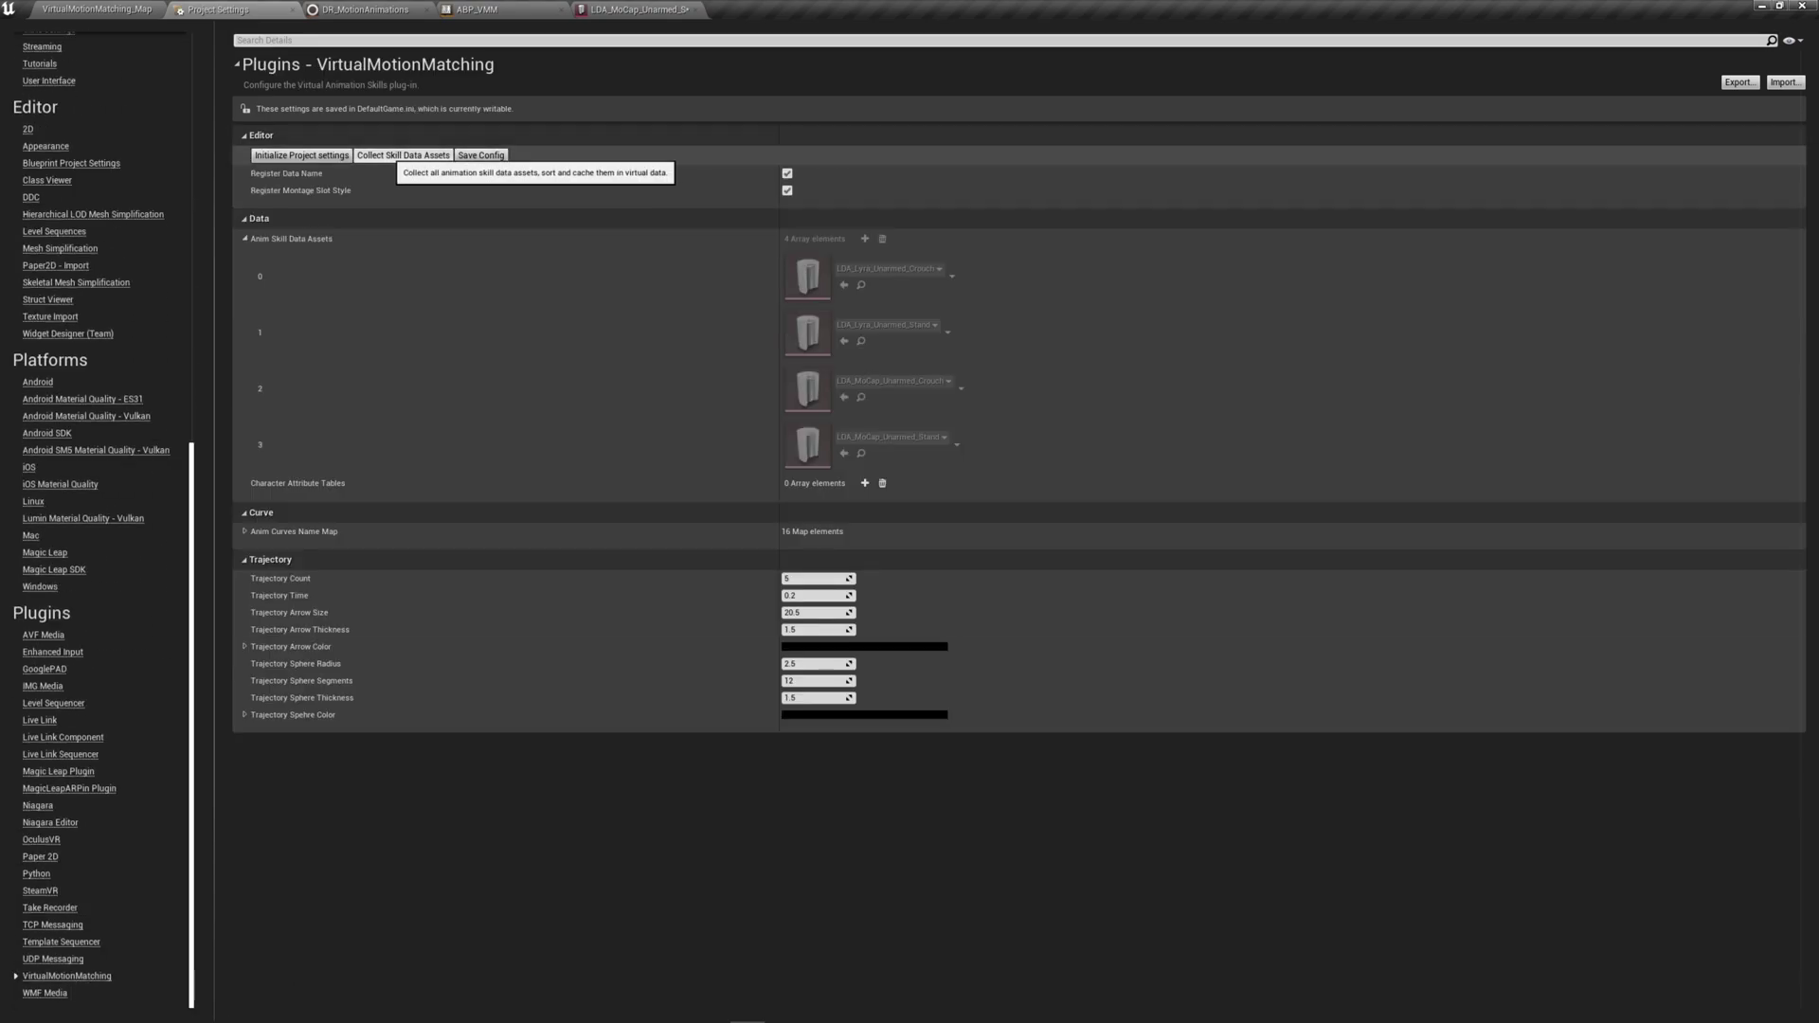
{"action": "left_click", "coordinate": [402, 155]}
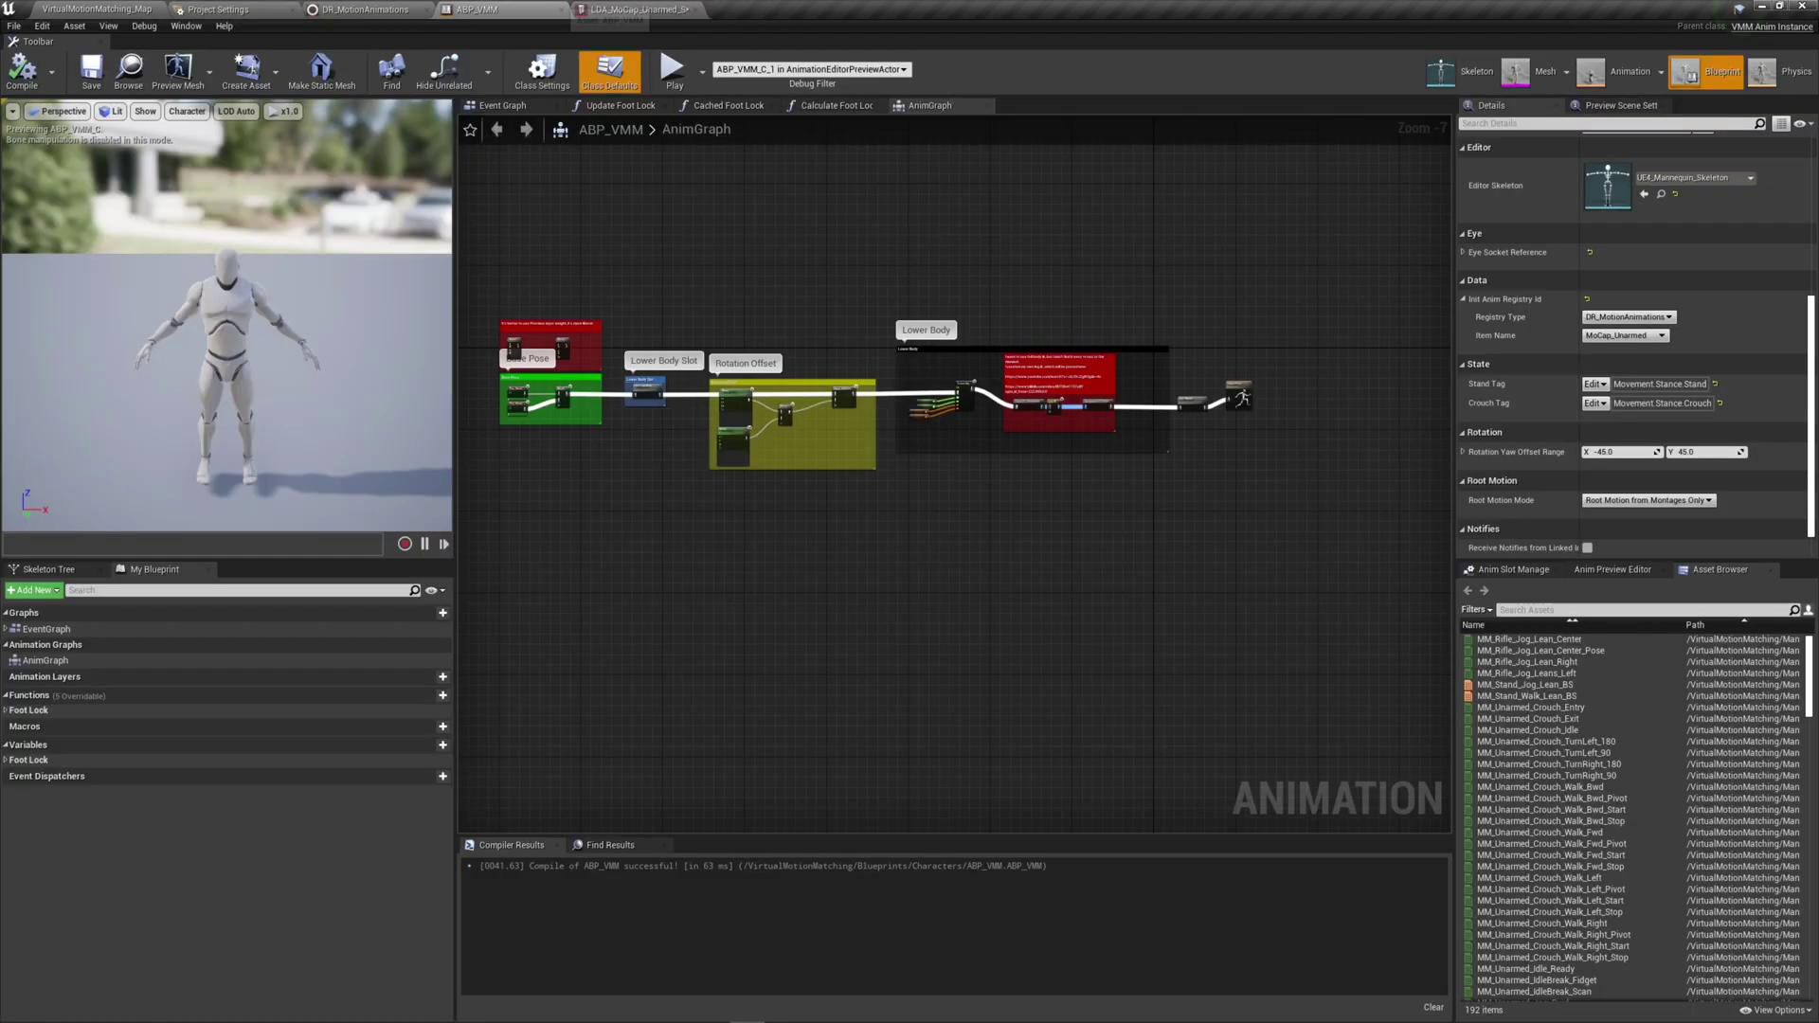
{"action": "left_click", "coordinate": [599, 10]}
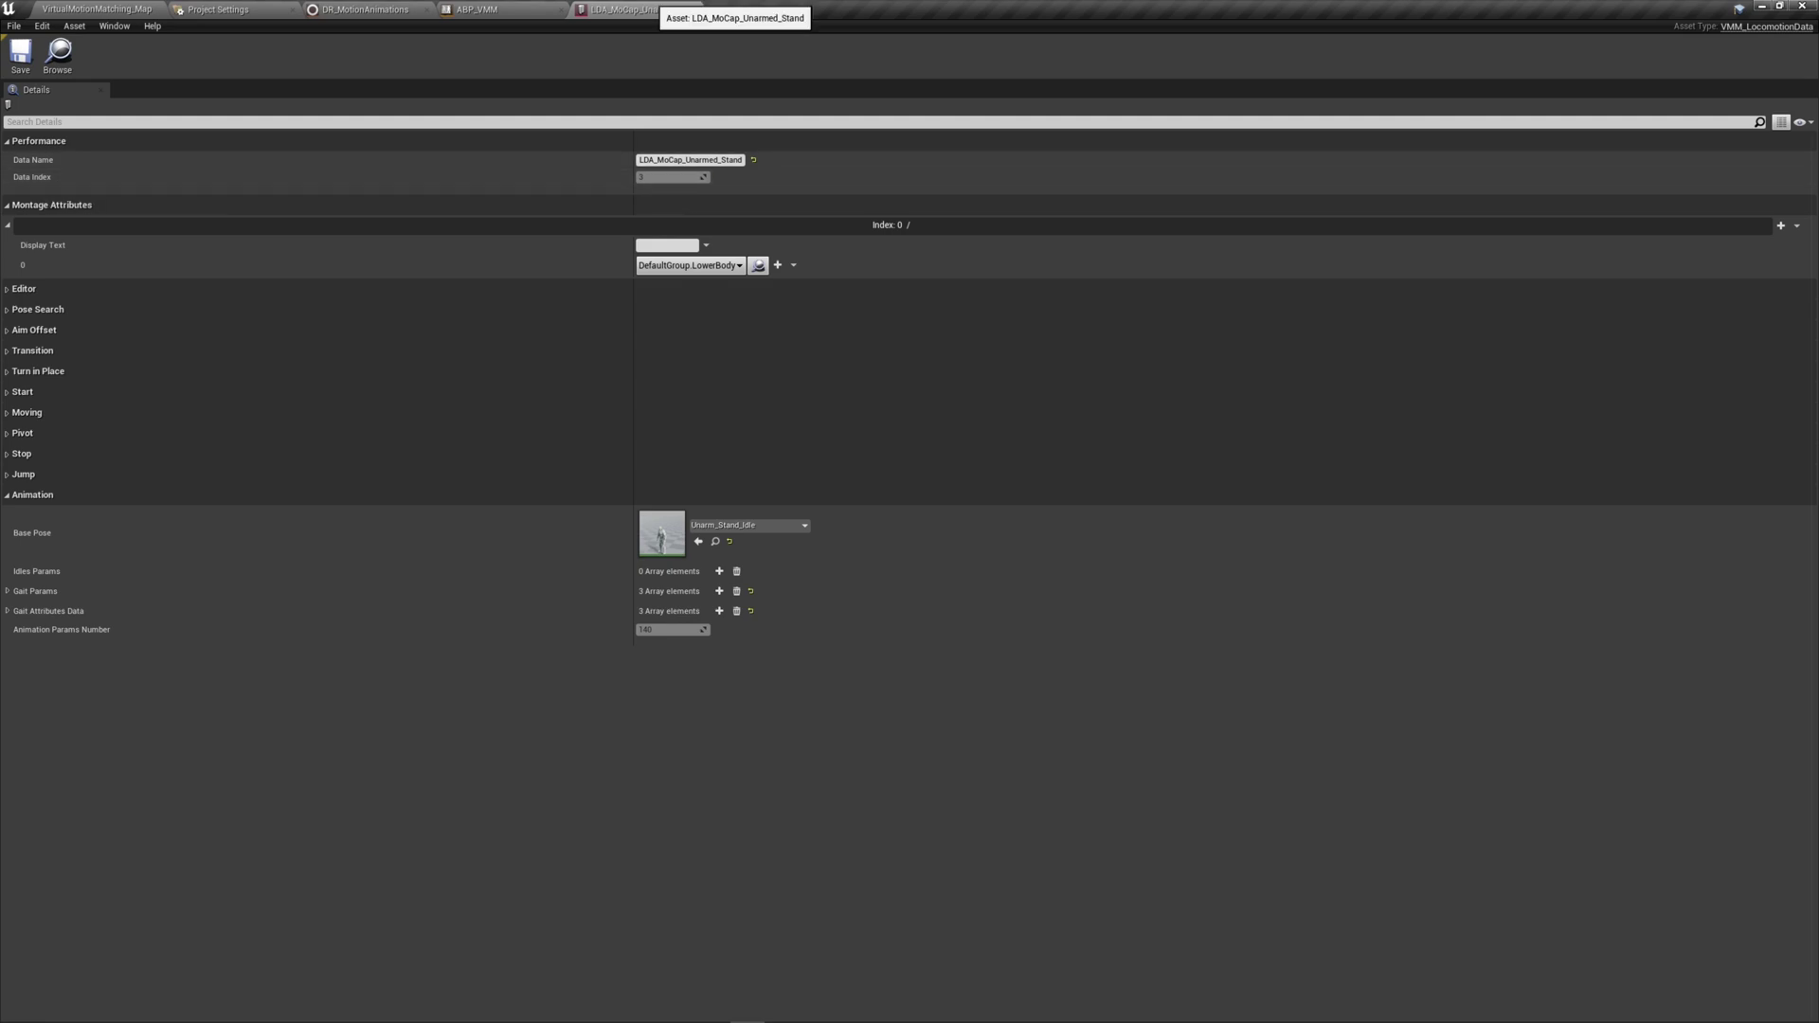
Expand Transition Params Map > LDA_MoCap_Unarmed_Crouch > Multi Params 0 and open MM_Unarmed_Crouch_Entry
{"action": "left_click", "coordinate": [217, 10]}
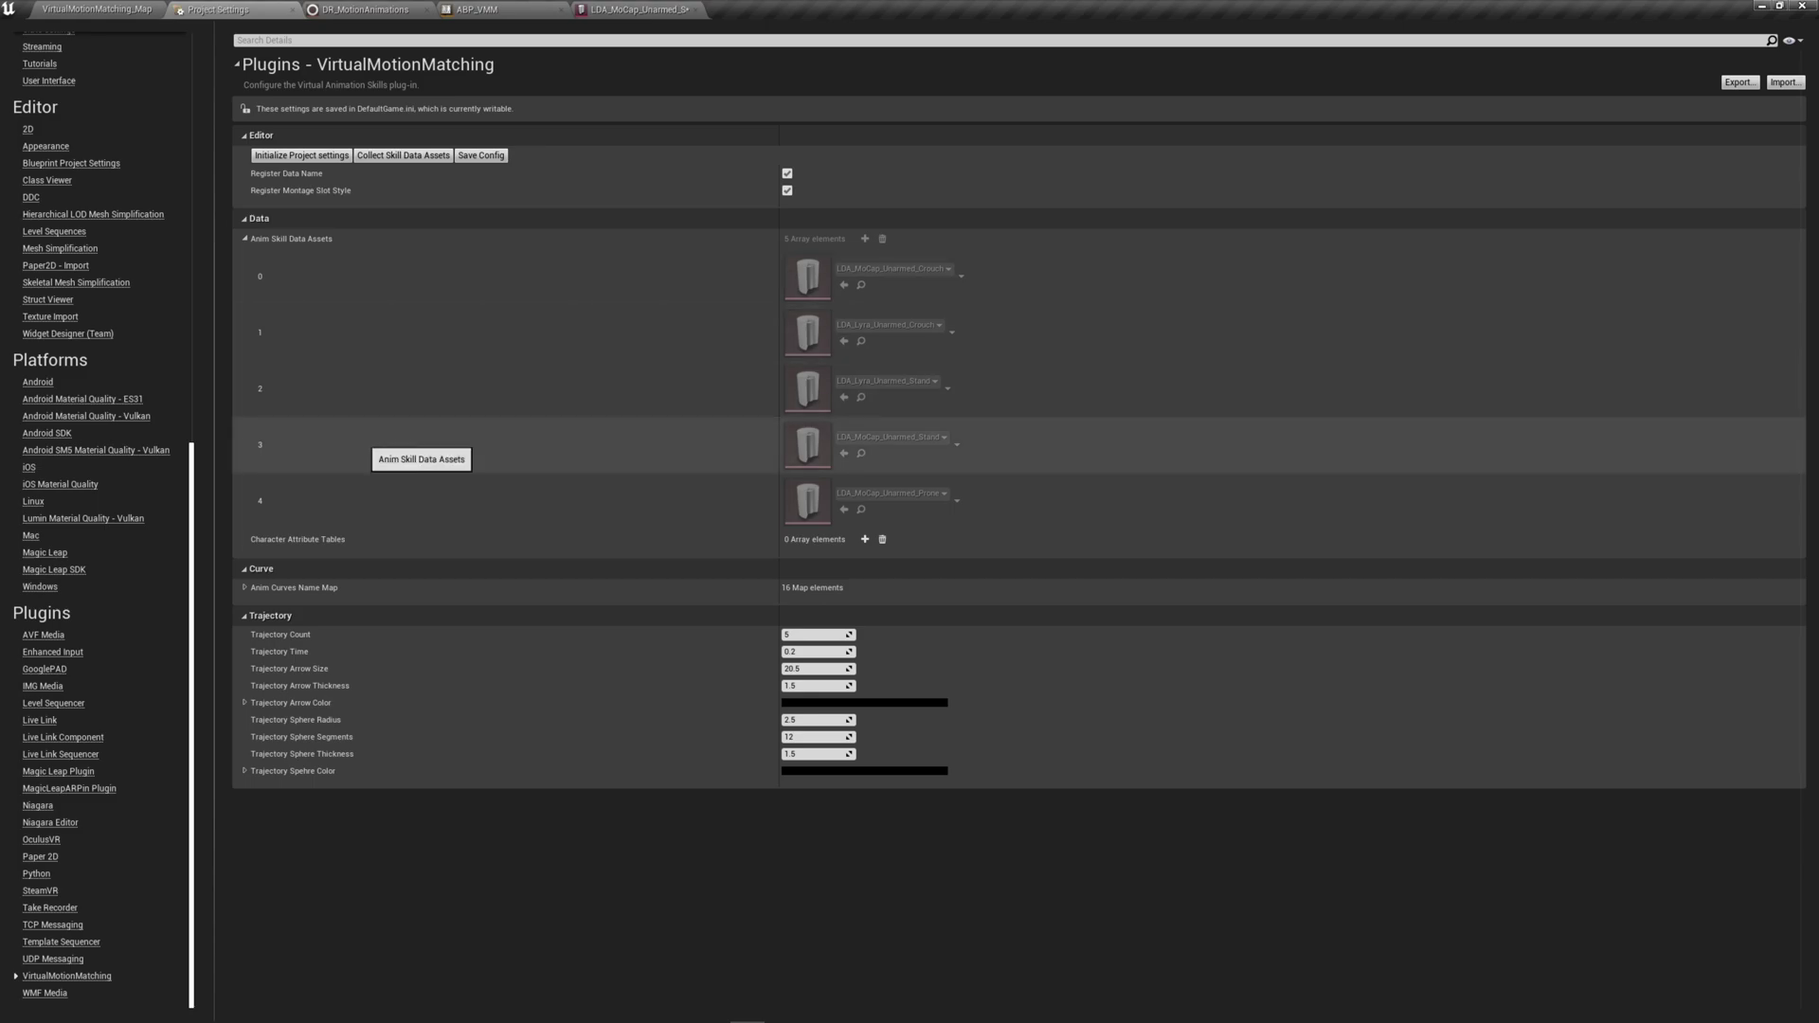
{"action": "left_click", "coordinate": [639, 9]}
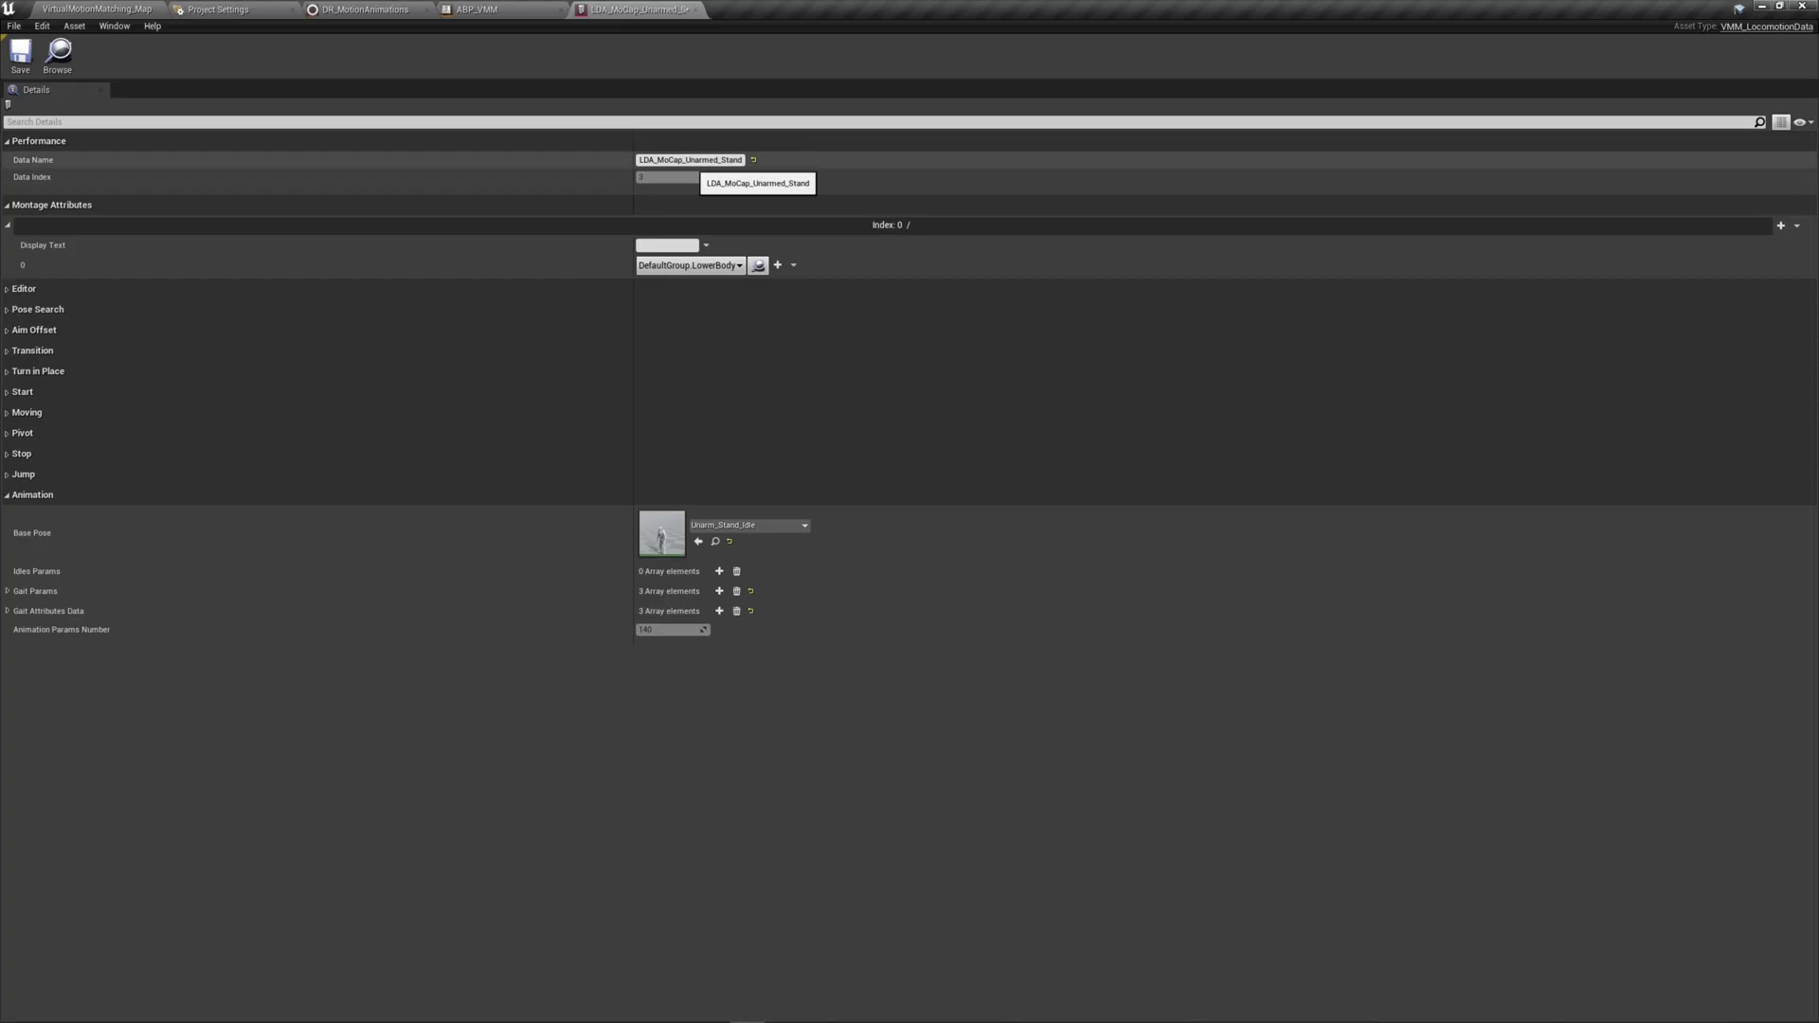
{"action": "left_click", "coordinate": [33, 351]}
{"action": "left_click", "coordinate": [8, 390]}
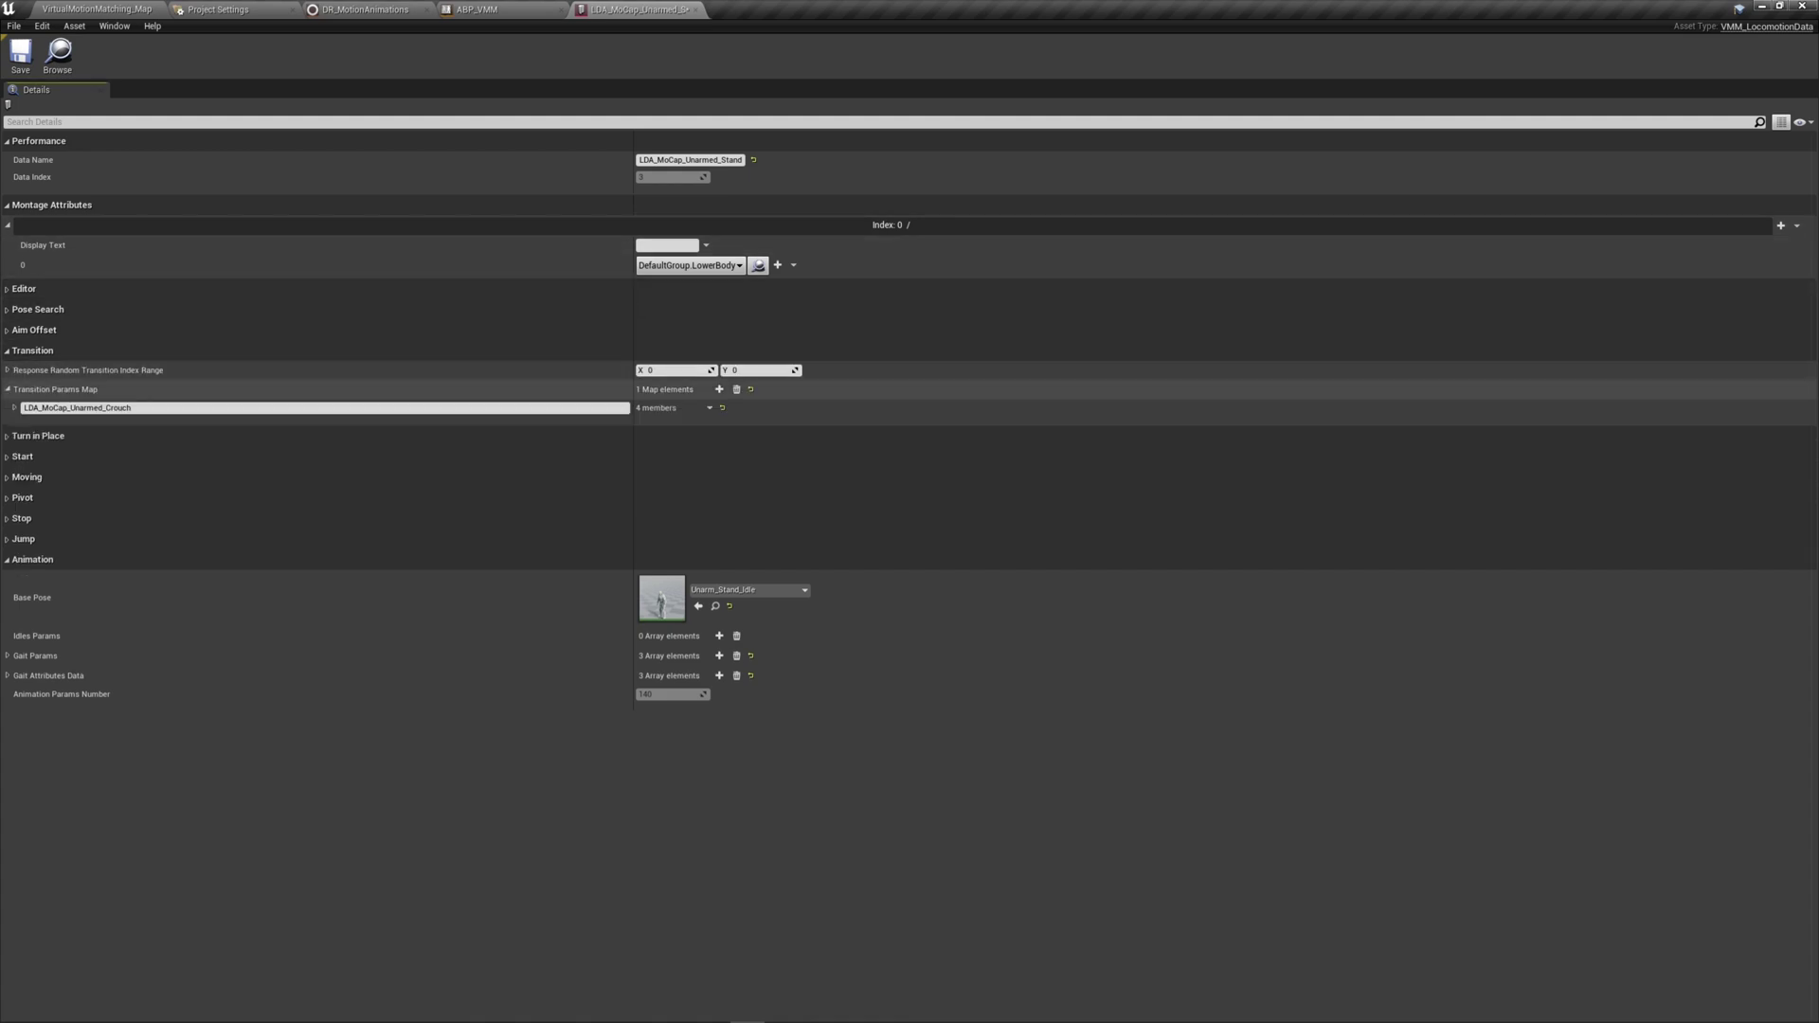
{"action": "left_click", "coordinate": [14, 407]}
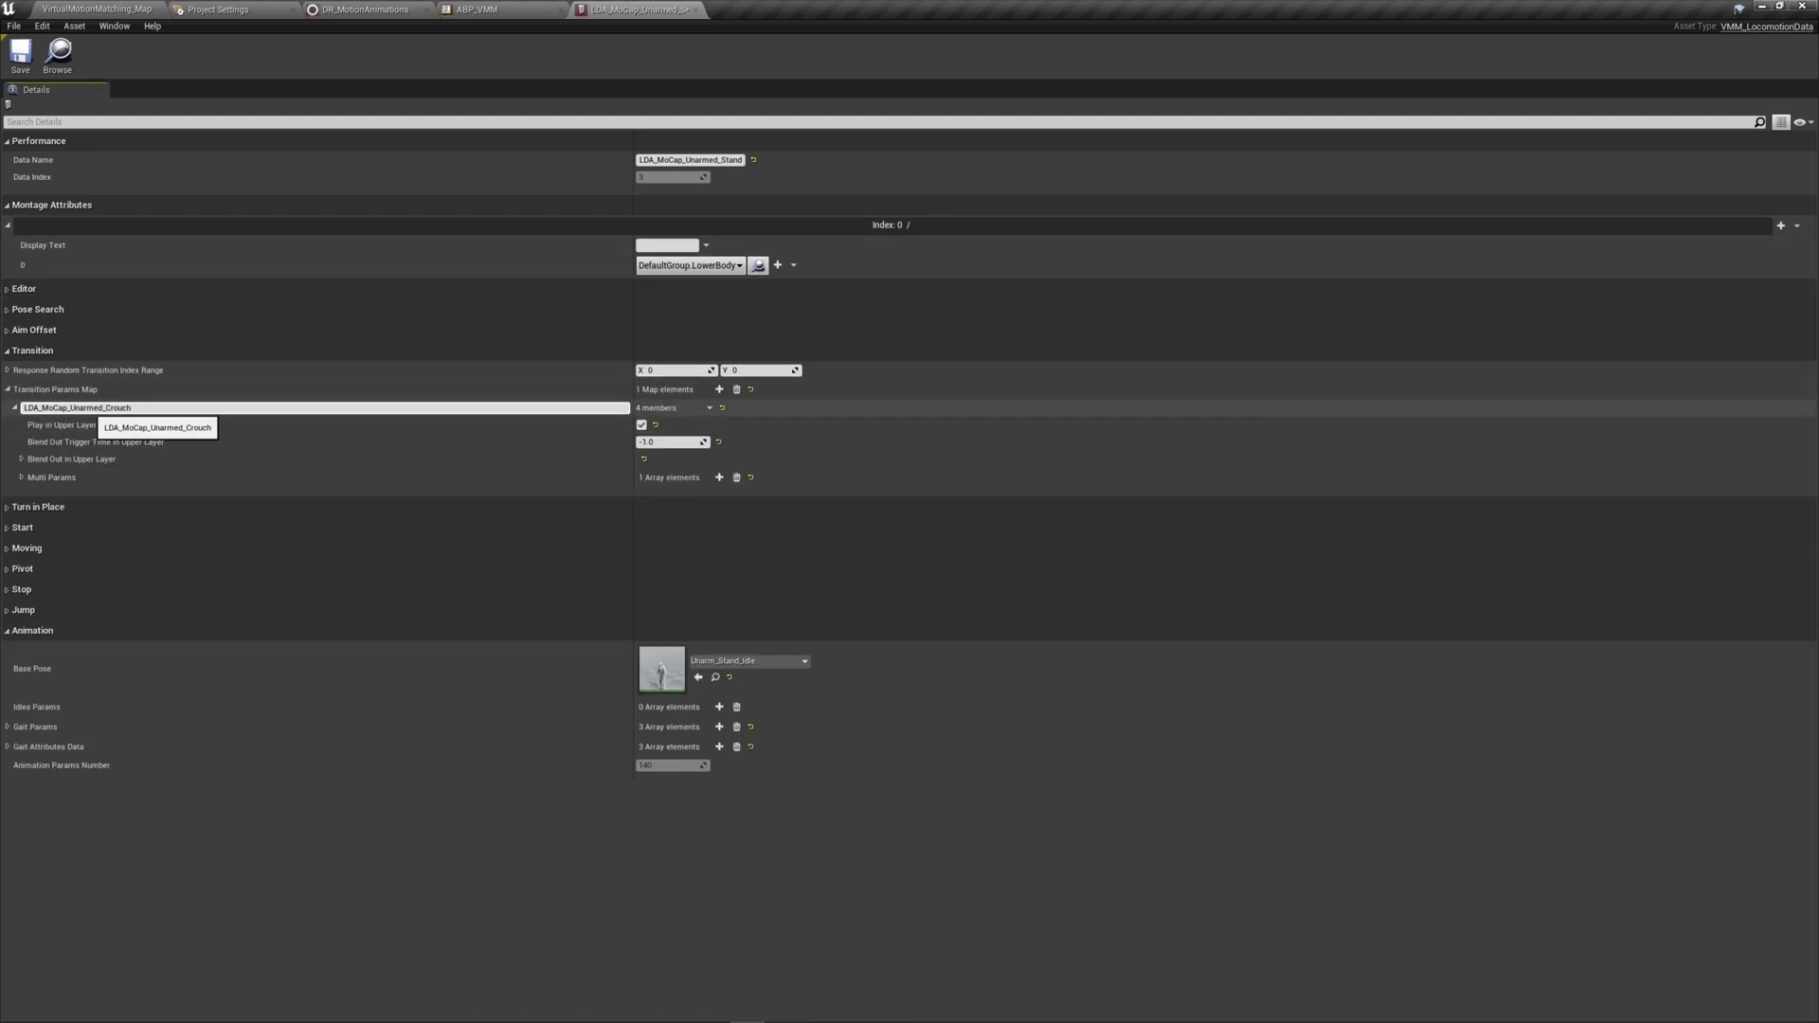
{"action": "left_click", "coordinate": [22, 478]}
{"action": "left_click", "coordinate": [30, 495]}
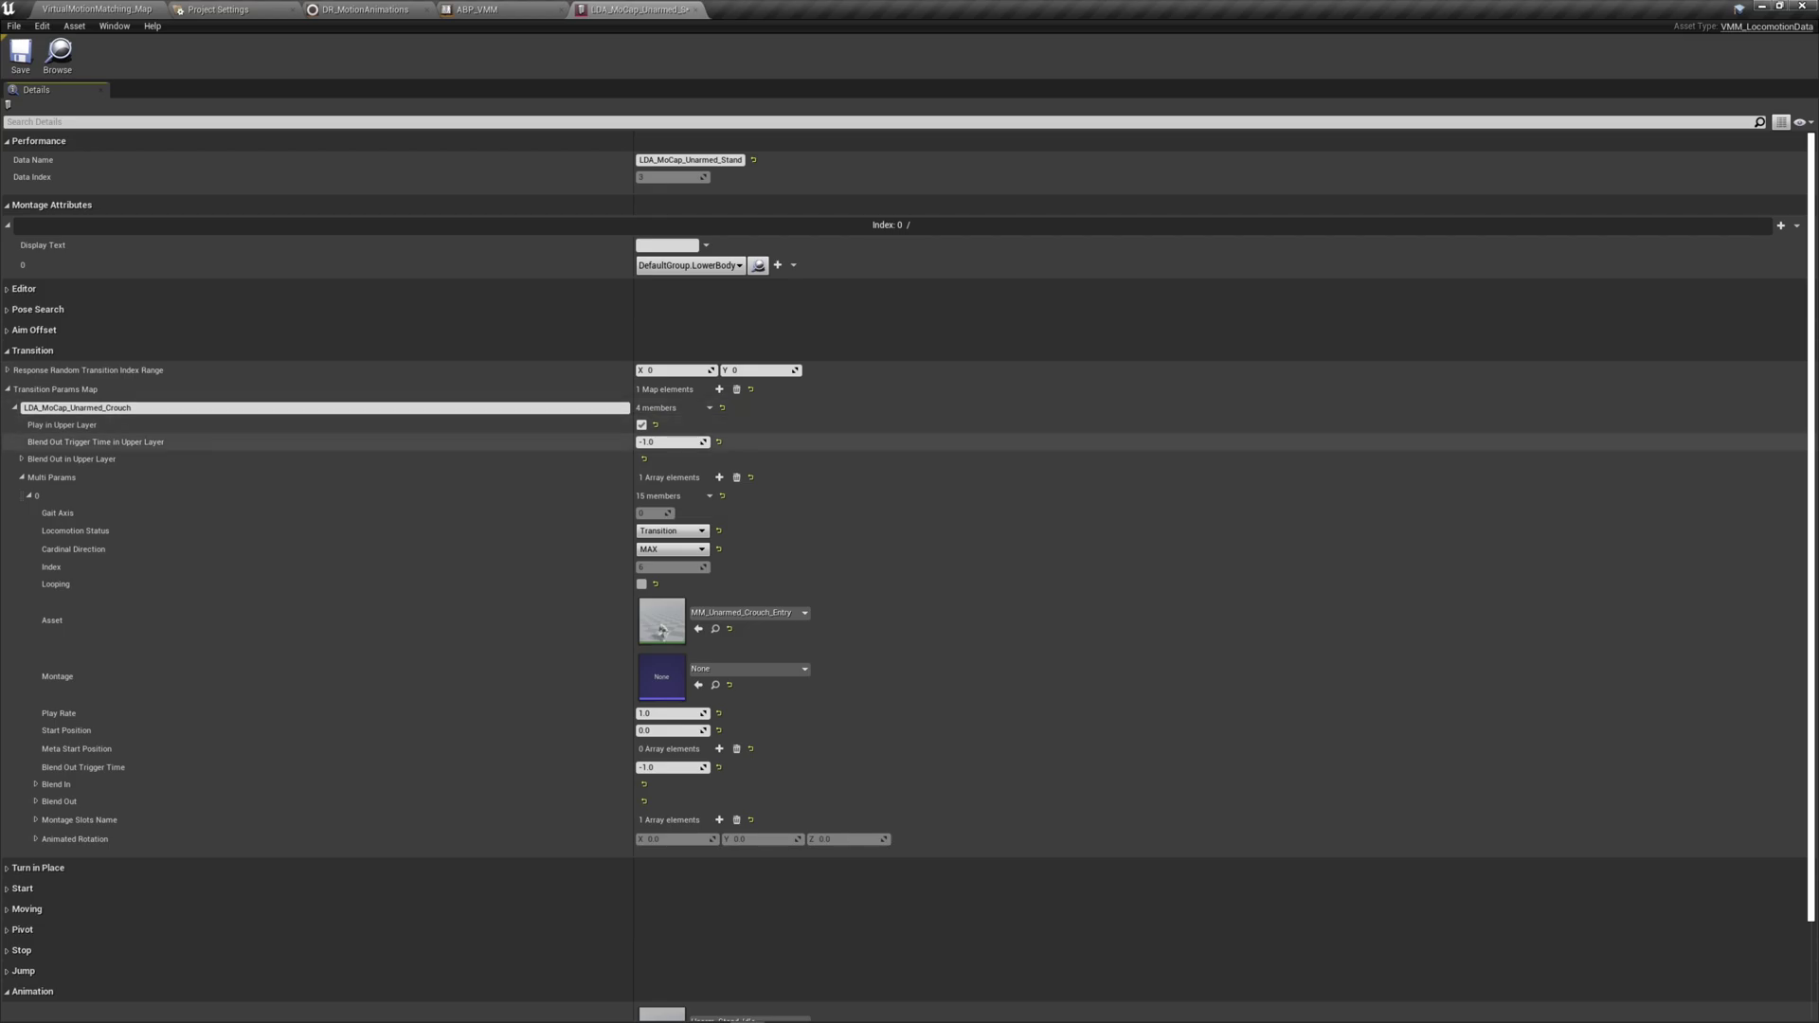
{"action": "double_click", "coordinate": [661, 630]}
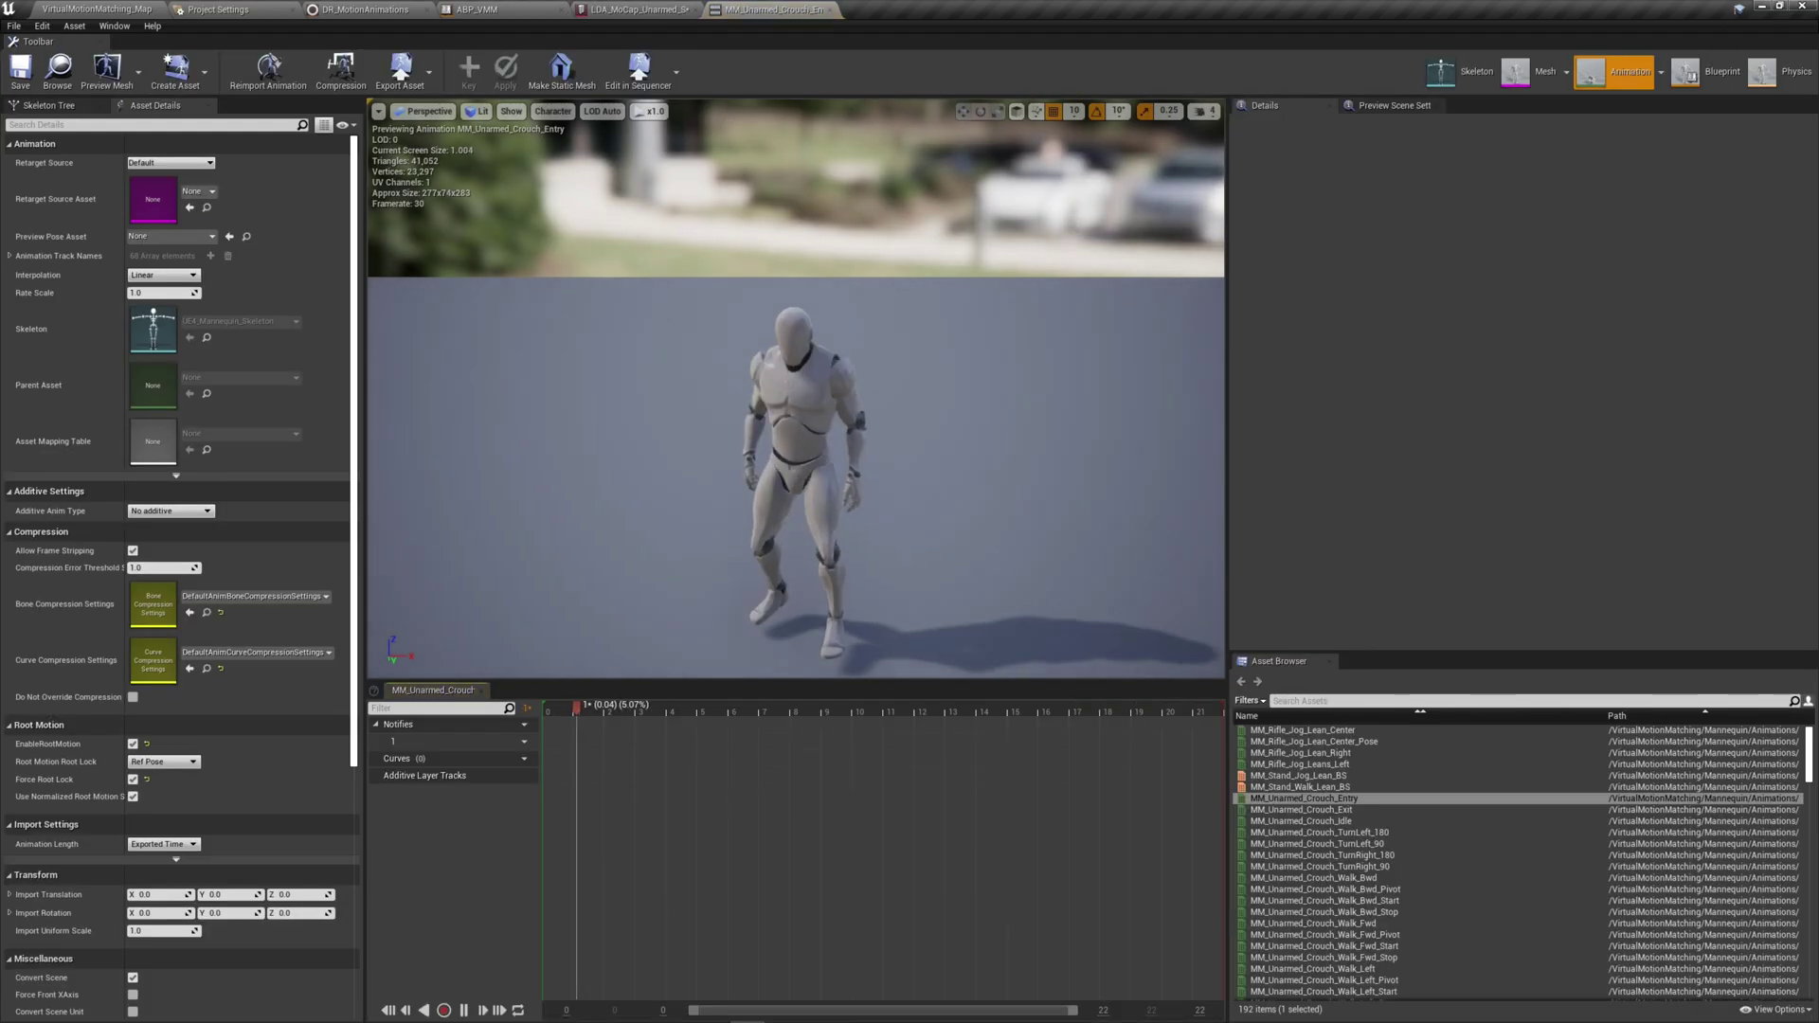